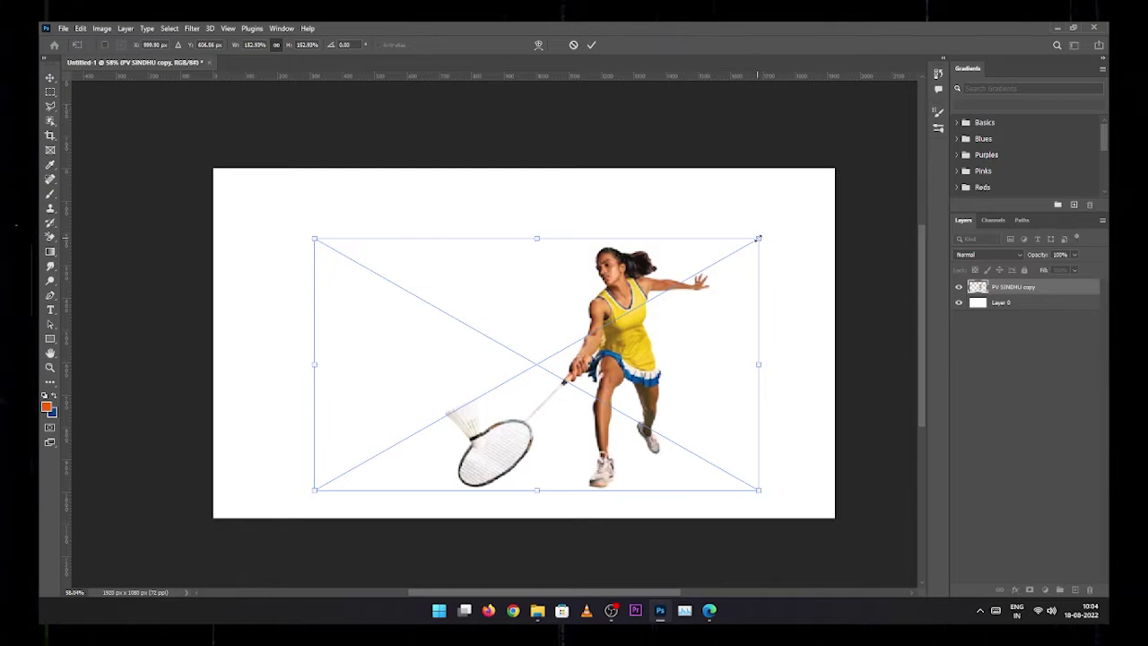
- Enlarge the badminton player cutout to about 188% and position it toward the right side of the canvas
{"action": "left_click_drag", "start_coordinate": [758, 239], "coordinate": [844, 125]}
{"action": "left_click_drag", "start_coordinate": [722, 274], "coordinate": [664, 285]}
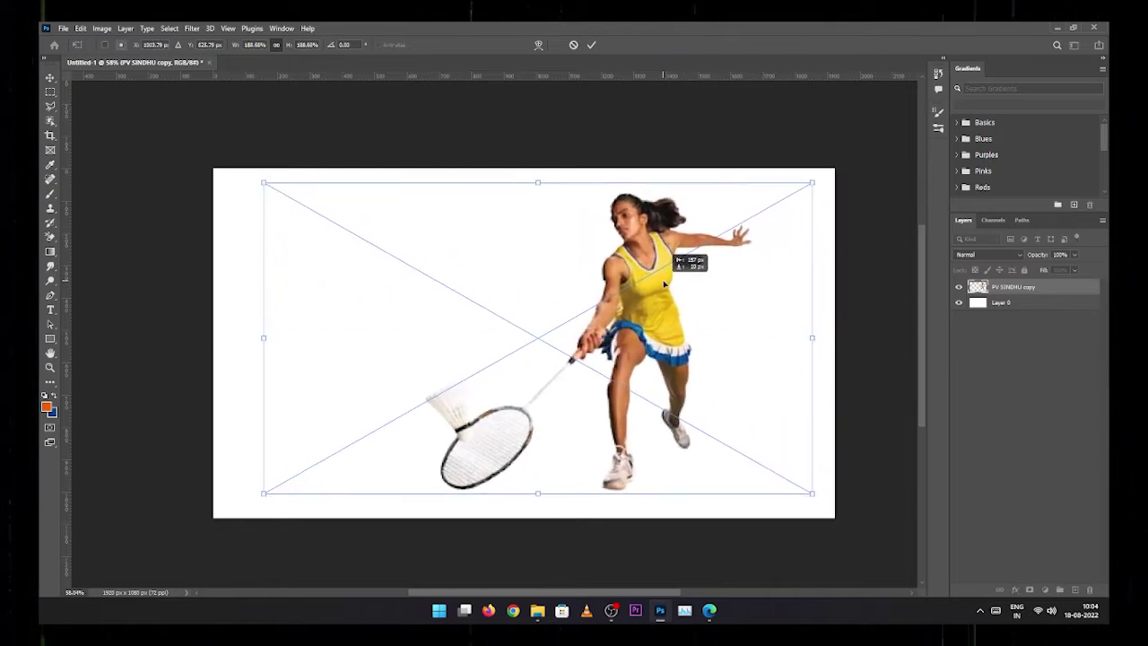
{"action": "key", "text": "Return"}
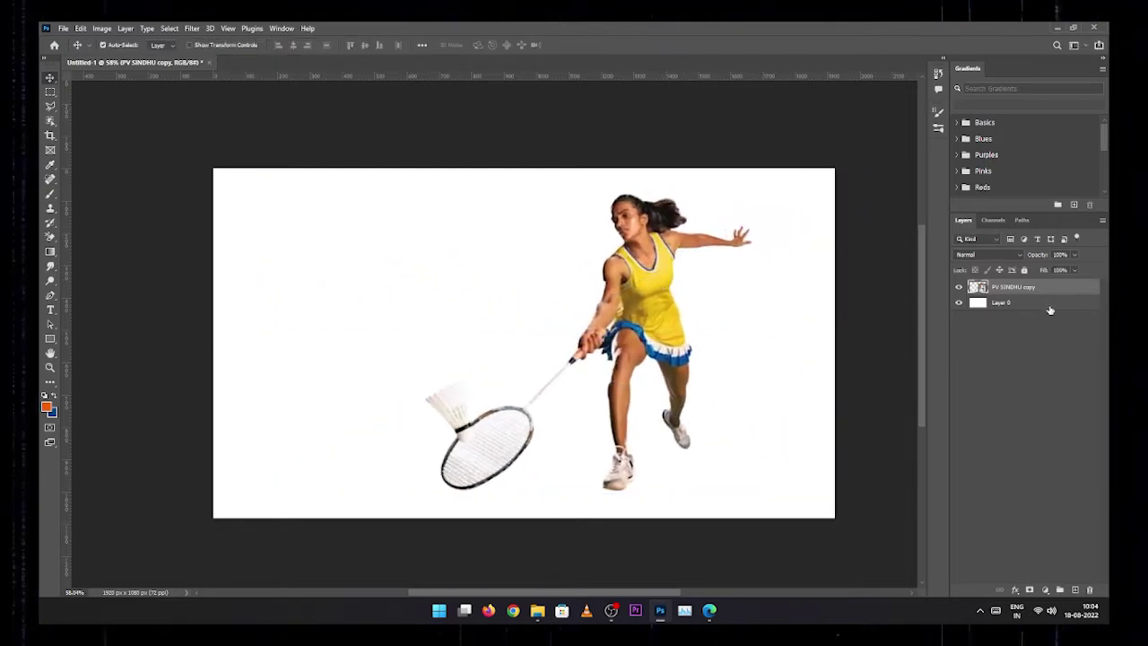
- Apply a Color Overlay to the white background layer, using yellow #ffd22a sampled from the player's jersey
{"action": "double_click", "coordinate": [1050, 309]}
{"action": "left_click_drag", "start_coordinate": [801, 156], "coordinate": [904, 166]}
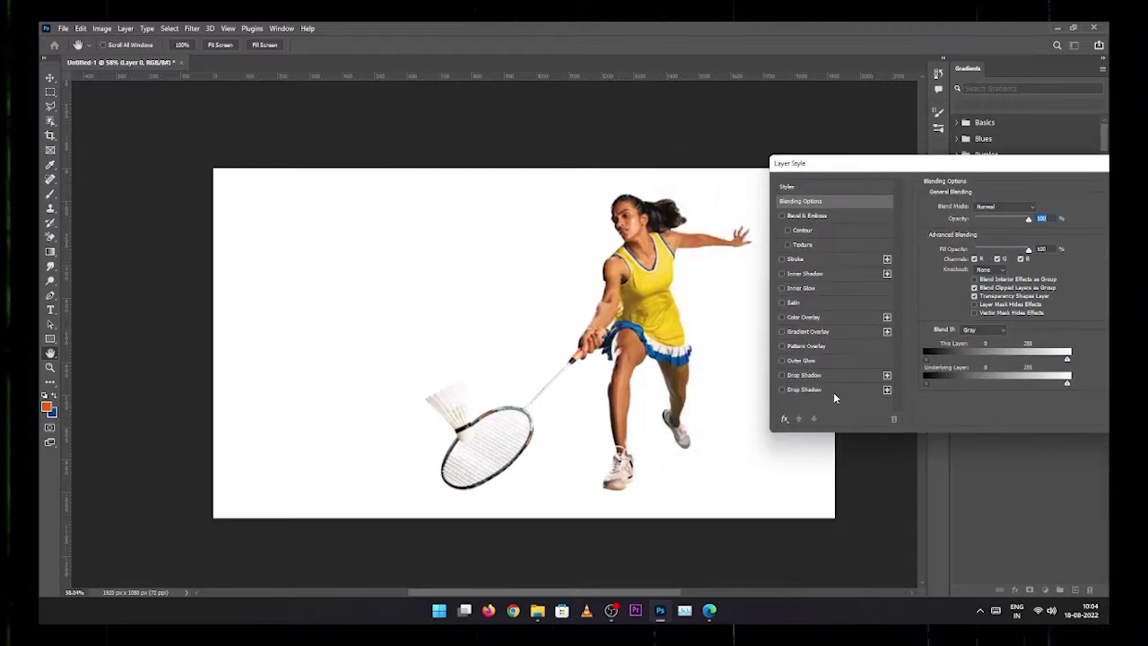
{"action": "left_click", "coordinate": [825, 316]}
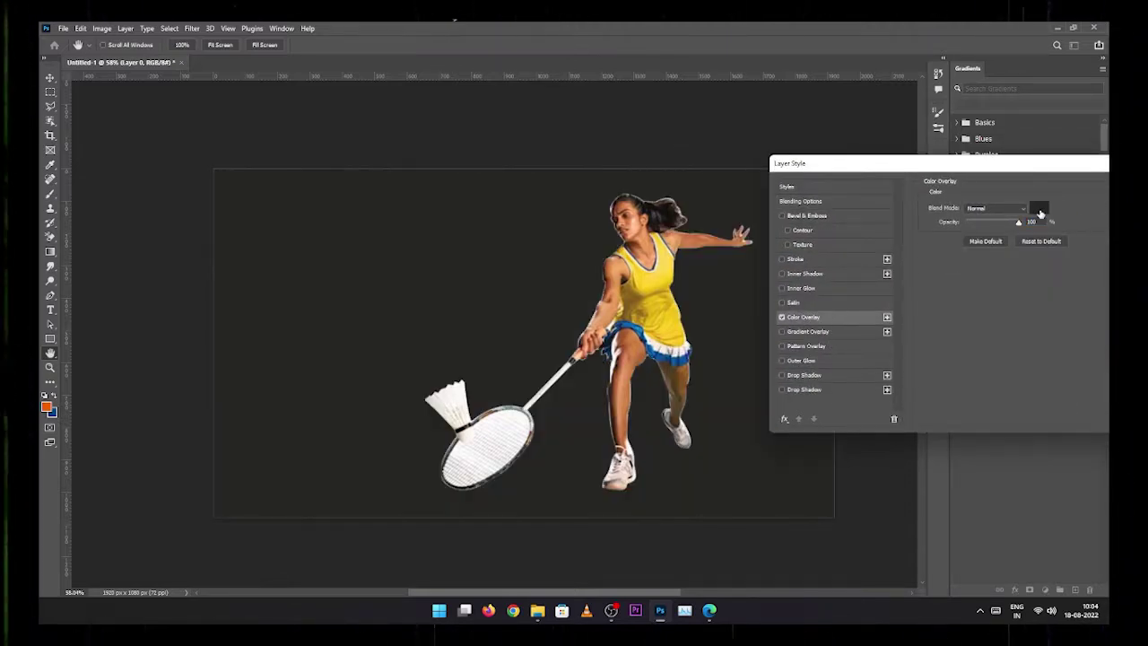
{"action": "left_click", "coordinate": [1038, 211]}
{"action": "left_click", "coordinate": [646, 281]}
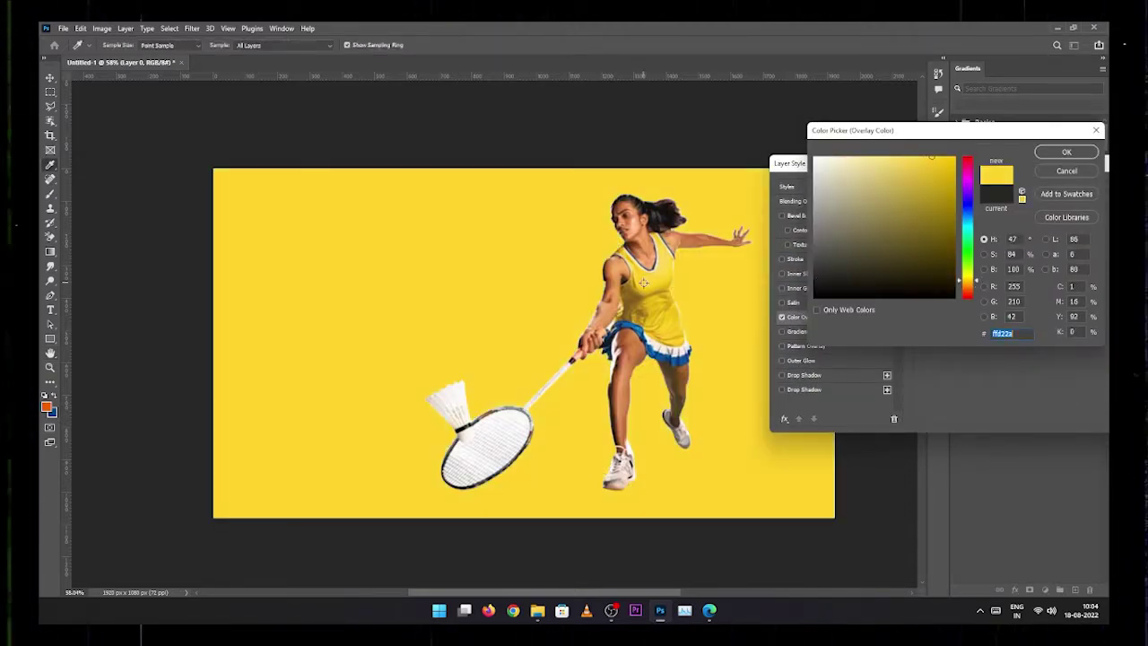
{"action": "key", "text": "Return"}
{"action": "key", "text": "Return"}
- Check the image files in the PV SINDHU GOLD folder in File Explorer, returning to the Photoshop document
{"action": "scroll", "coordinate": [879, 290], "scroll_direction": "down", "scroll_amount": 2}
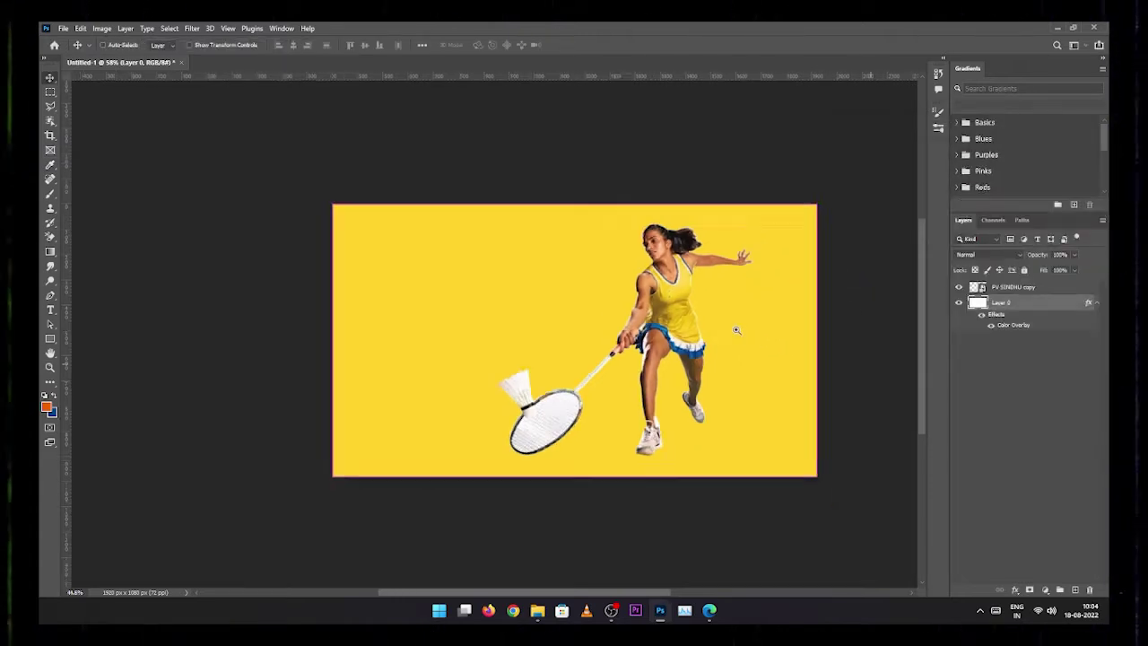
{"action": "scroll", "coordinate": [748, 331], "scroll_direction": "up", "scroll_amount": 2}
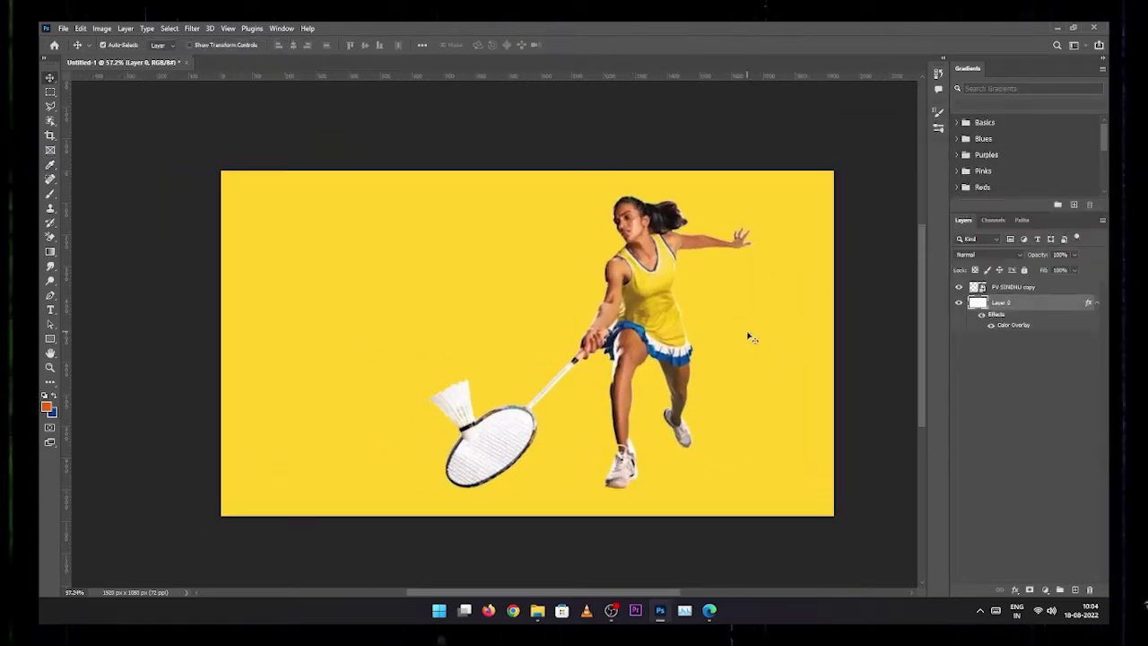
{"action": "left_click", "coordinate": [673, 287]}
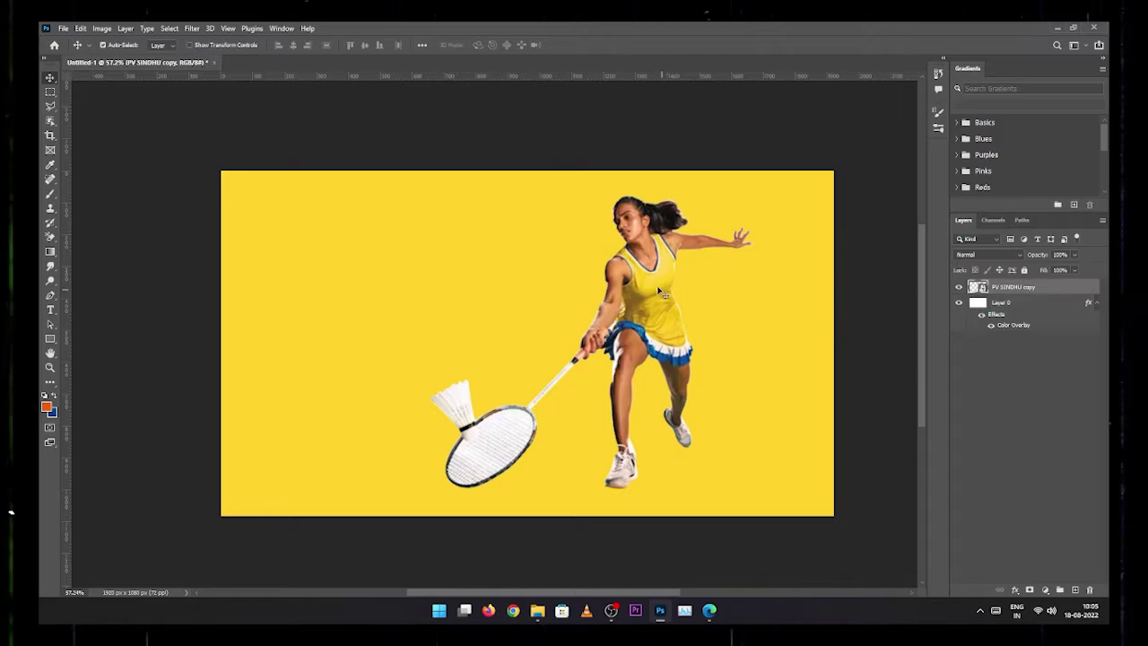
{"action": "key", "text": "super+Tab"}
{"action": "left_click", "coordinate": [633, 228]}
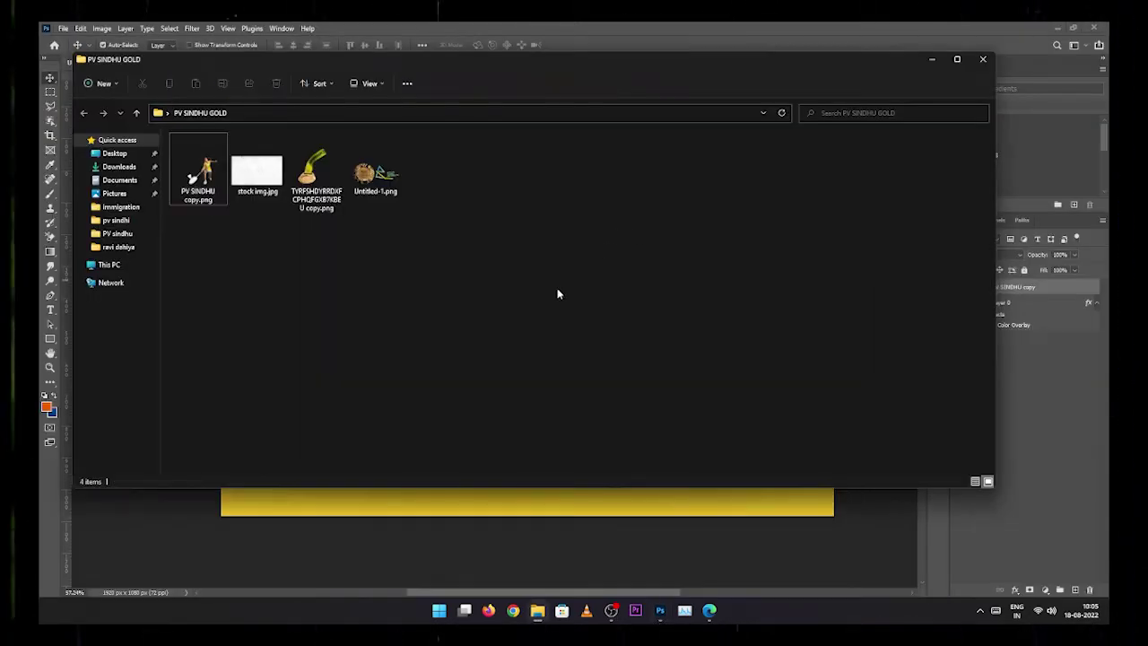
{"action": "key", "text": "super+Tab"}
{"action": "left_click", "coordinate": [740, 220]}
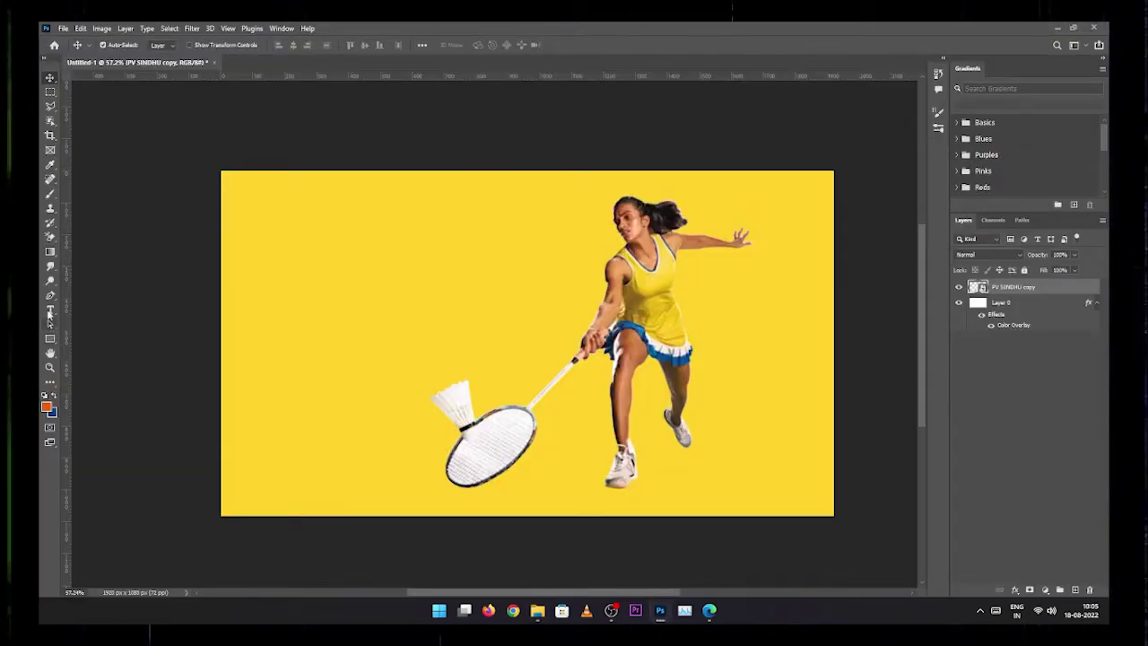
- Add the text PV in orange LEMON MILK Bold at 112 pt on the canvas's left side, with its text box fitted closely
{"action": "left_click", "coordinate": [50, 309]}
{"action": "left_click_drag", "start_coordinate": [252, 244], "coordinate": [419, 343]}
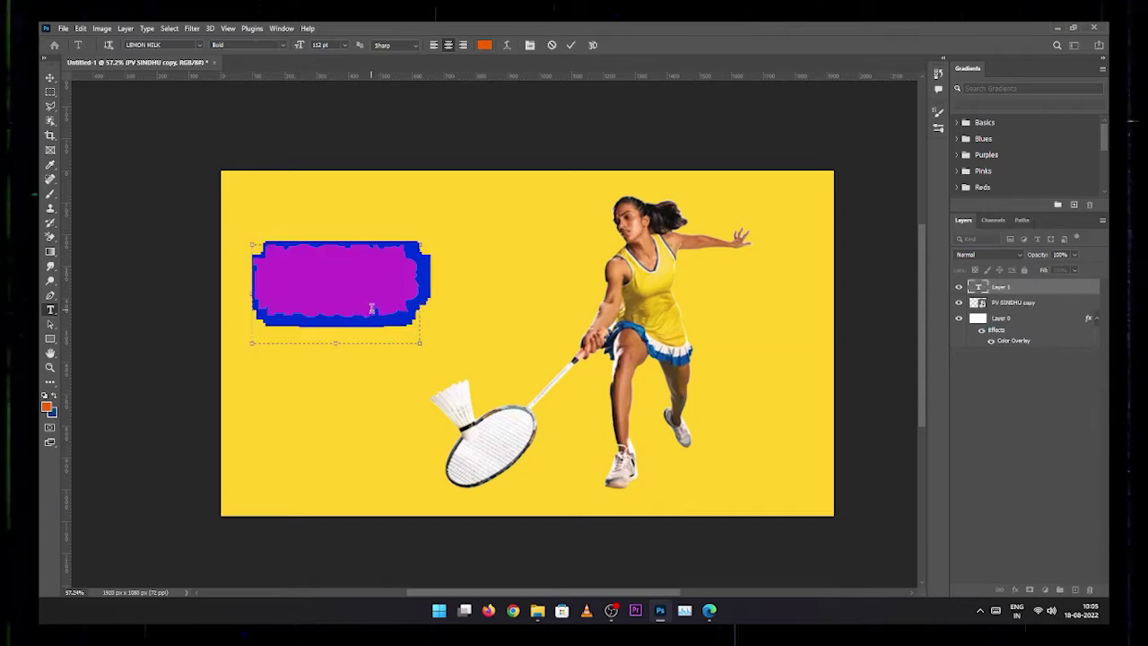
{"action": "type", "text": "PV"}
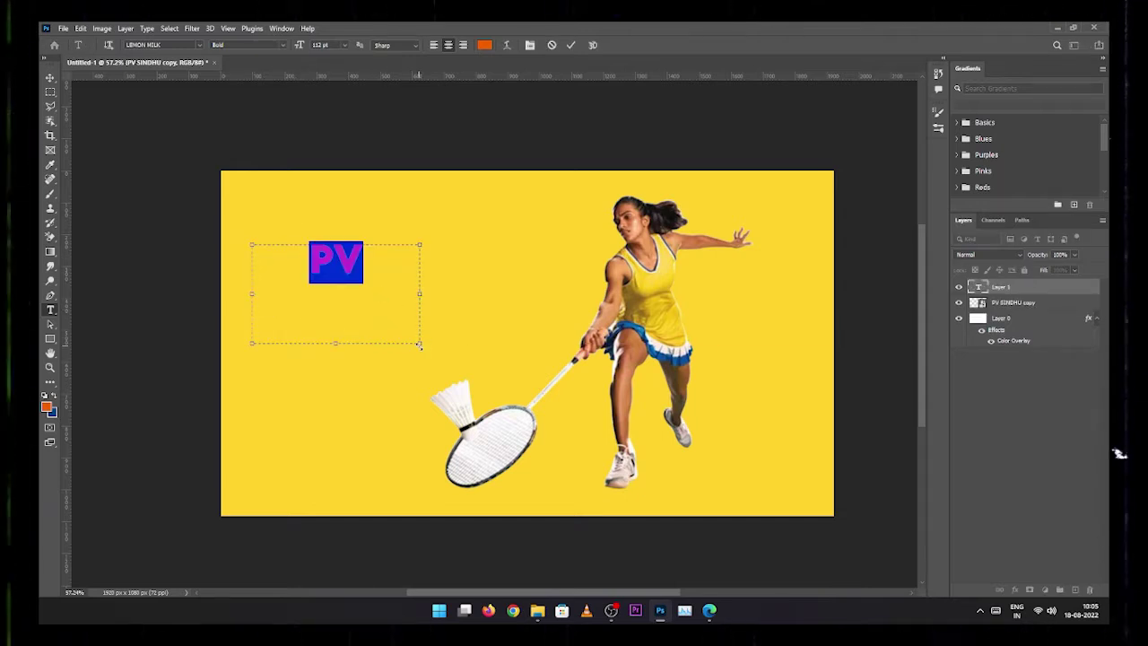
{"action": "left_click_drag", "start_coordinate": [418, 345], "coordinate": [334, 287]}
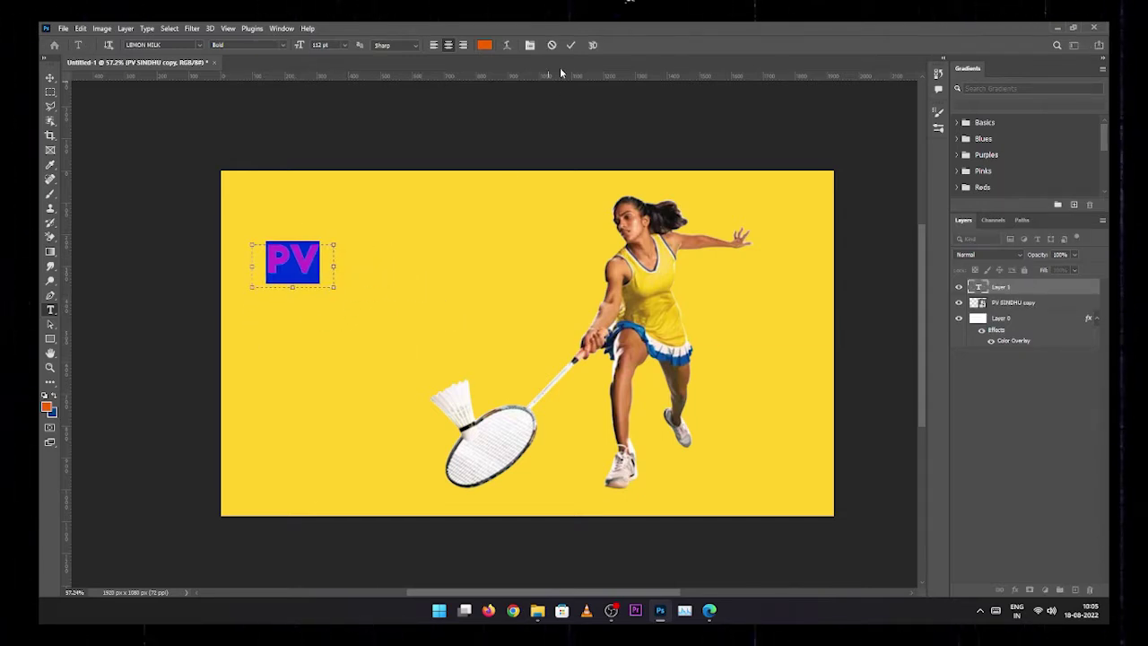
{"action": "left_click", "coordinate": [570, 45]}
{"action": "key", "text": "v"}
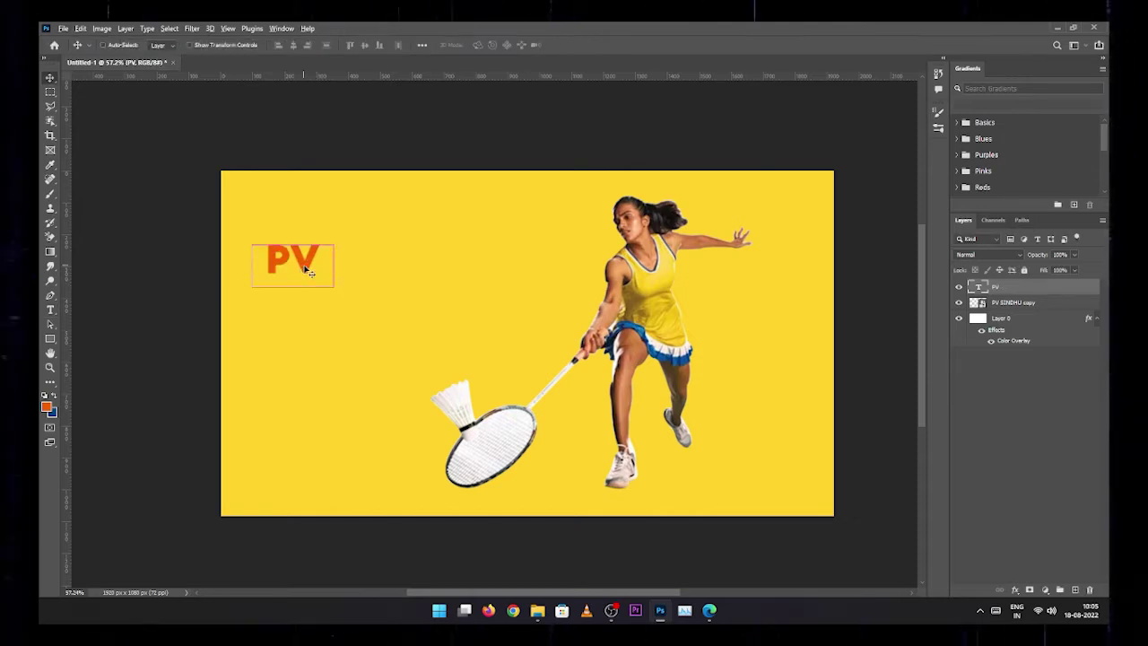
- Enlarge the PV text to about 260%, move it down, and place a duplicate directly below it
{"action": "key", "text": "ctrl+t"}
{"action": "left_click_drag", "start_coordinate": [334, 287], "coordinate": [455, 371]}
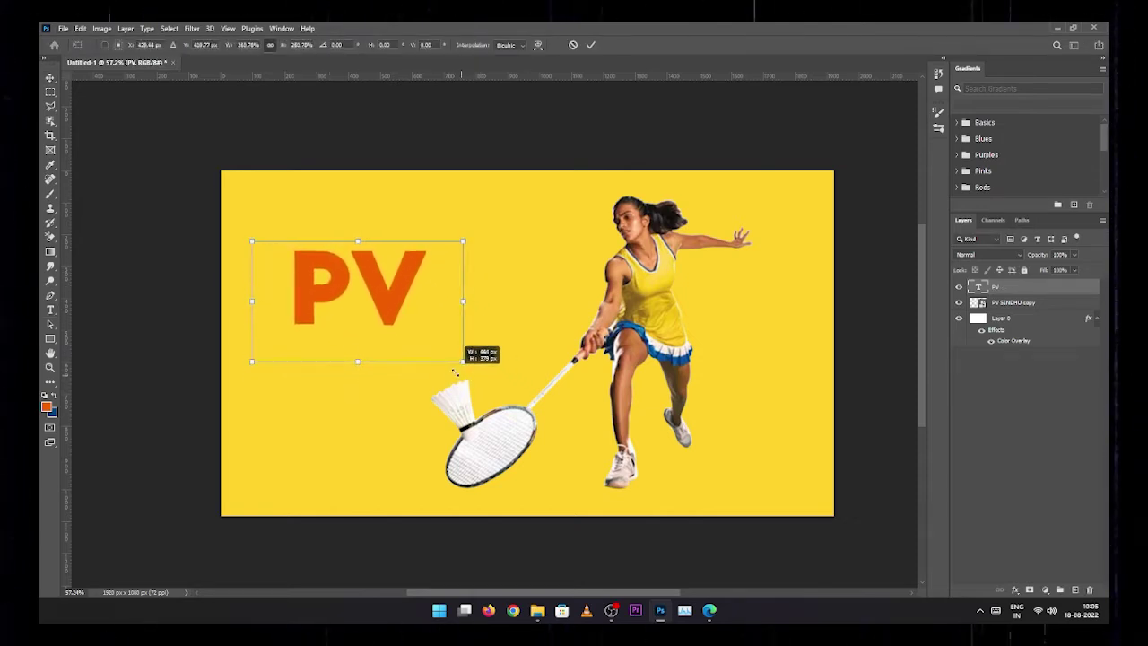
{"action": "left_click_drag", "start_coordinate": [419, 269], "coordinate": [386, 428]}
{"action": "key", "text": "Return"}
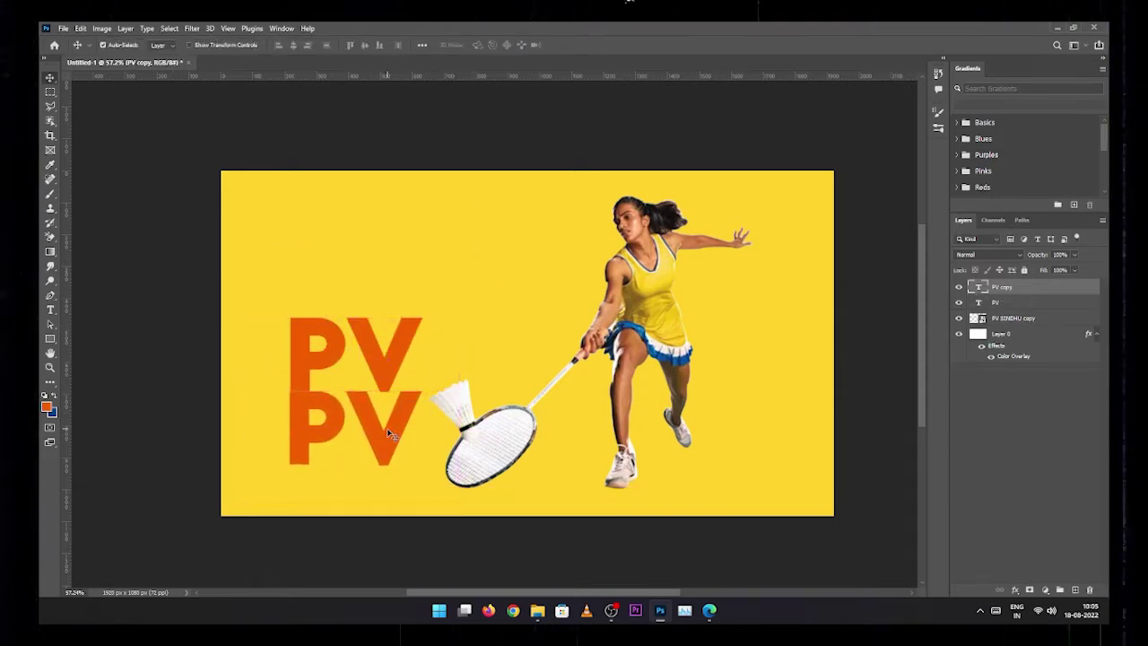
- Replace the lower copy's text with SINDHU and widen its text box so the whole word fits on one line
{"action": "double_click", "coordinate": [387, 428]}
{"action": "type", "text": "SINDHU"}
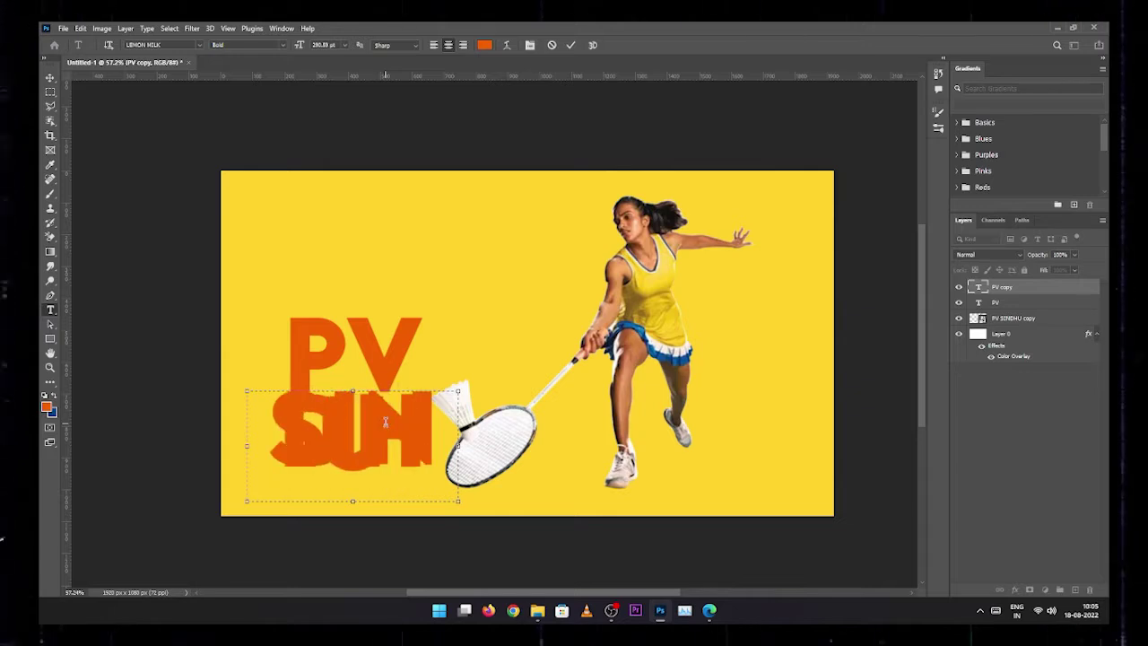
{"action": "left_click_drag", "start_coordinate": [458, 446], "coordinate": [687, 446]}
{"action": "left_click", "coordinate": [571, 45]}
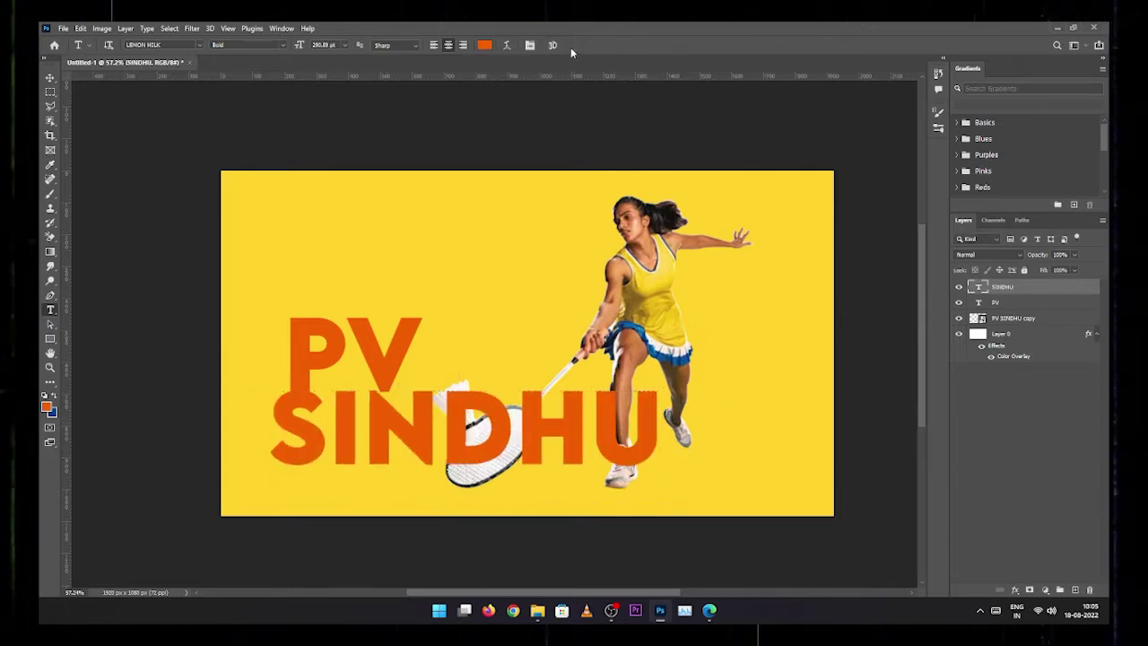
- Place the SINDHU layer behind the player's layer and enlarge the word slightly
{"action": "left_click_drag", "start_coordinate": [1002, 287], "coordinate": [1034, 333]}
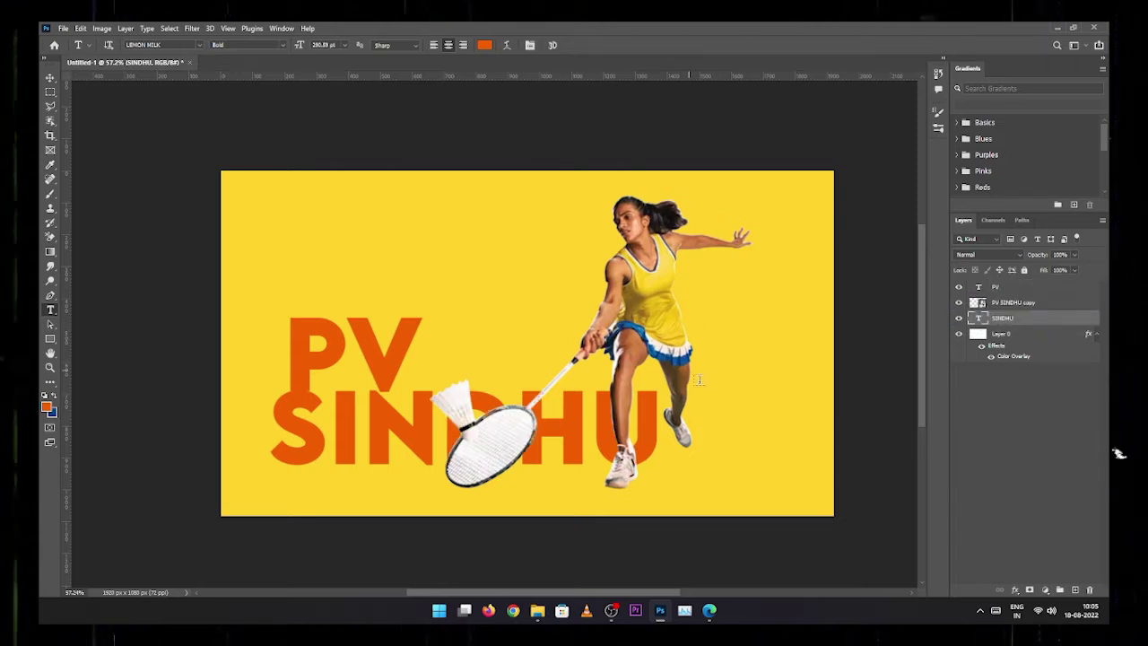
{"action": "key", "text": "v"}
{"action": "key", "text": "ctrl+t"}
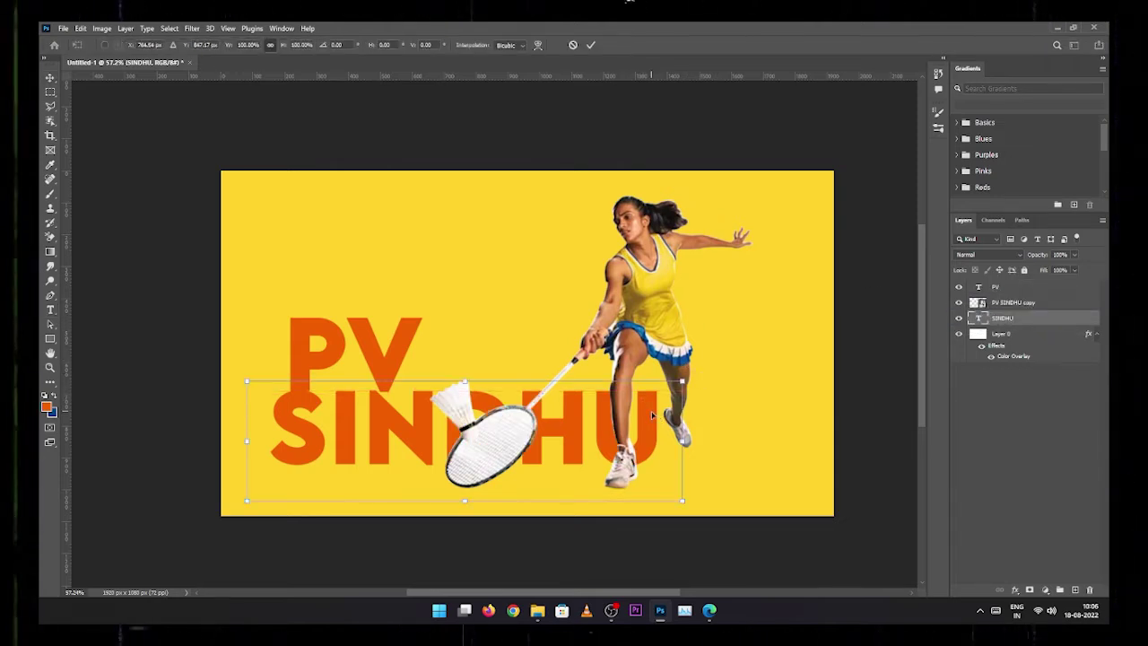
{"action": "left_click_drag", "start_coordinate": [681, 382], "coordinate": [703, 370]}
{"action": "key", "text": "Return"}
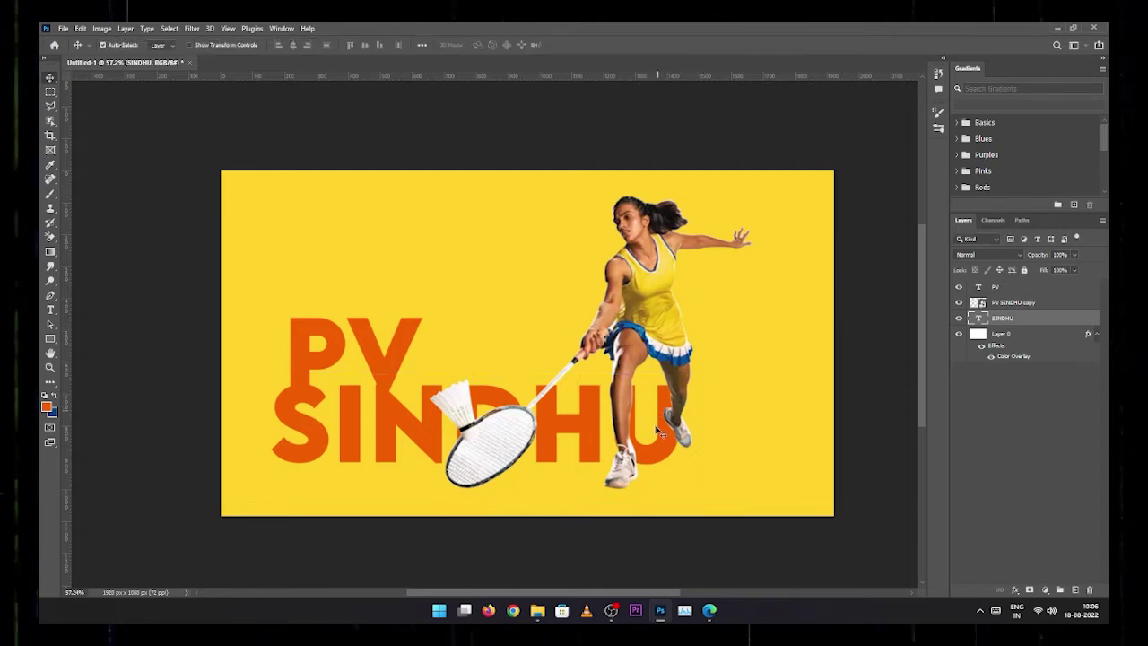
- Reposition SINDHU and PV with a small gap between the two lines, and enlarge SINDHU slightly more
{"action": "mouse_move", "coordinate": [660, 433]}
{"action": "left_mouse_down"}
{"action": "mouse_move", "coordinate": [671, 451]}
{"action": "mouse_move", "coordinate": [658, 444]}
{"action": "mouse_move", "coordinate": [677, 437]}
{"action": "left_mouse_up"}
{"action": "left_click_drag", "start_coordinate": [403, 352], "coordinate": [402, 318]}
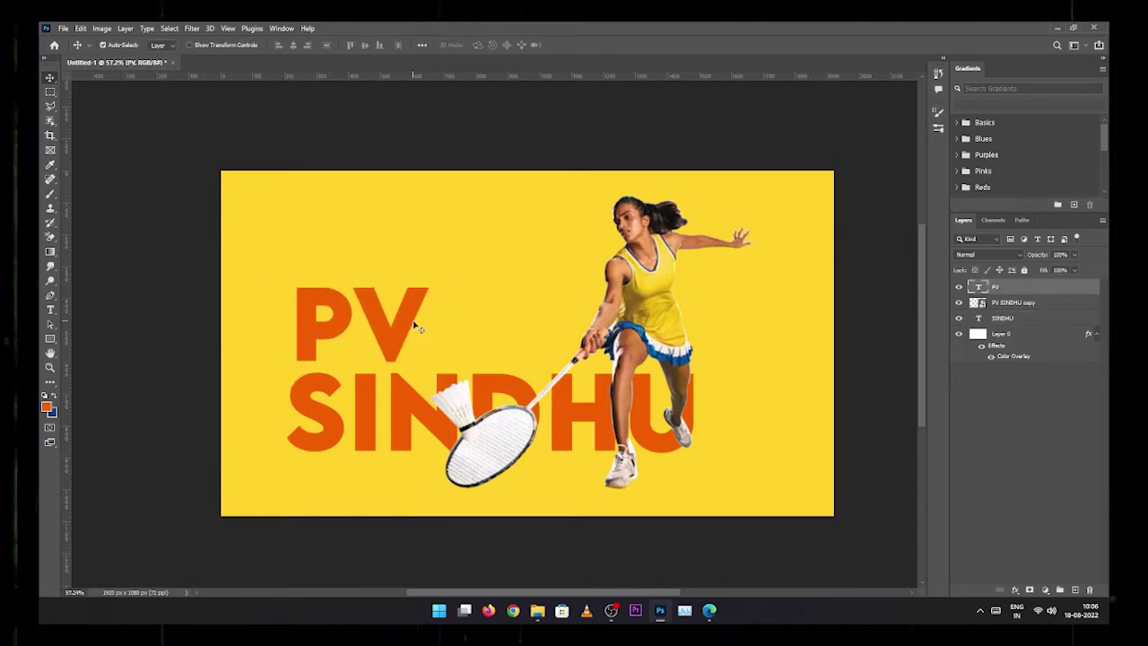
{"action": "left_click", "coordinate": [507, 399]}
{"action": "key", "text": "ctrl+t"}
{"action": "left_click_drag", "start_coordinate": [722, 363], "coordinate": [733, 356]}
{"action": "key", "text": "Return"}
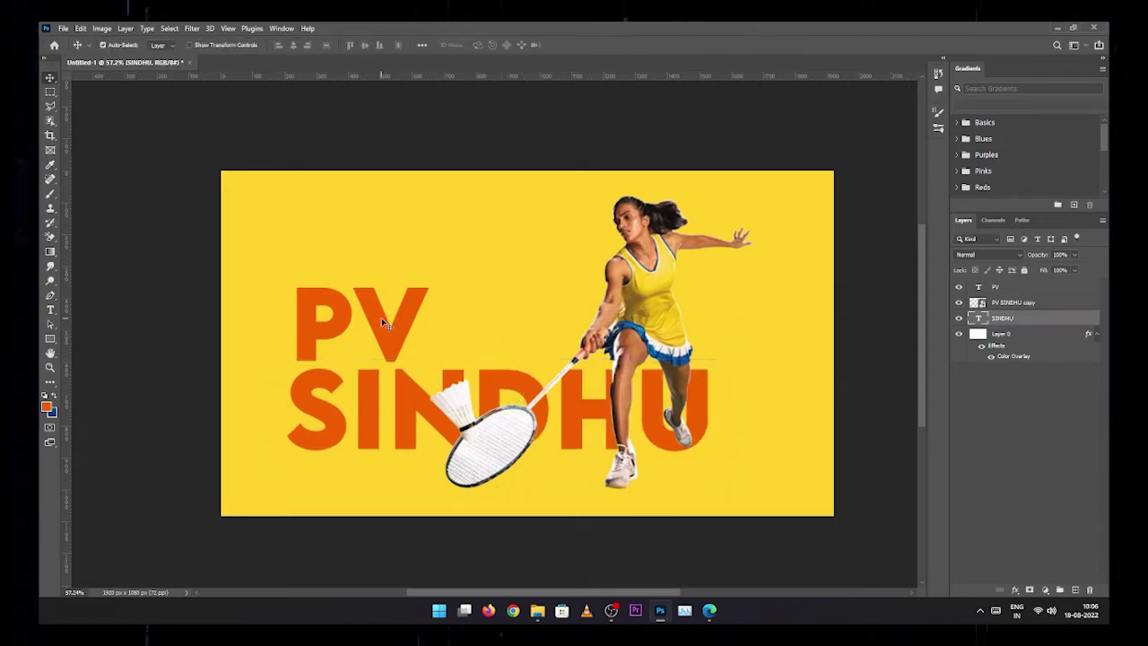
- Duplicate the PV text with a slight up-left offset and recolour the copy dark blue
{"action": "left_click_drag", "start_coordinate": [381, 318], "coordinate": [380, 316]}
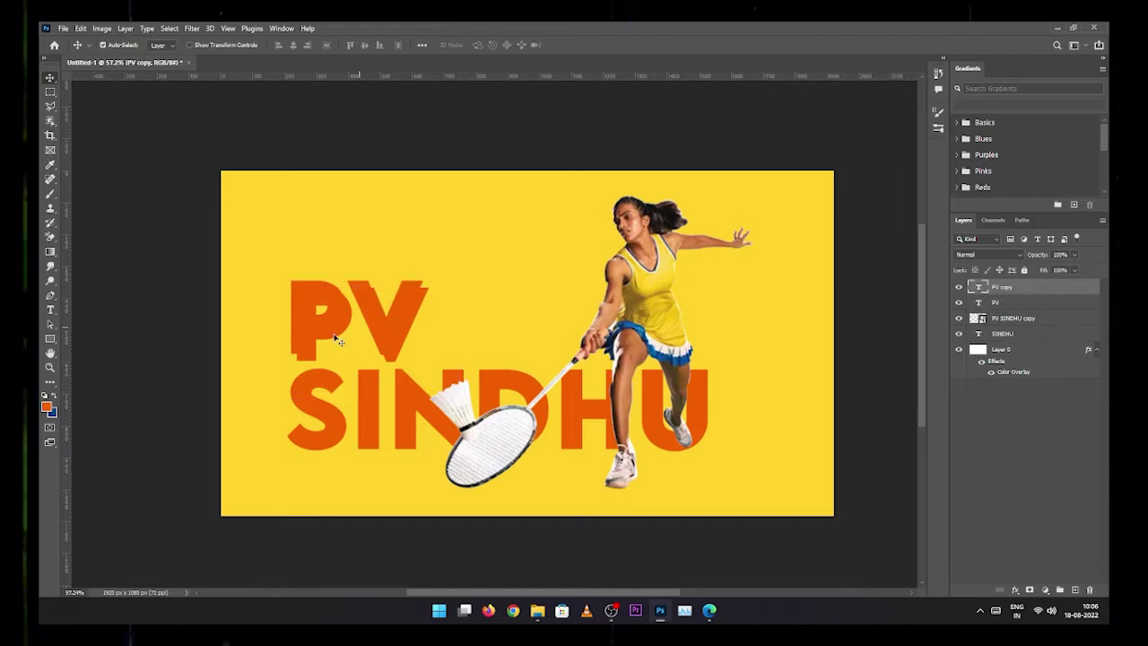
{"action": "double_click", "coordinate": [980, 289]}
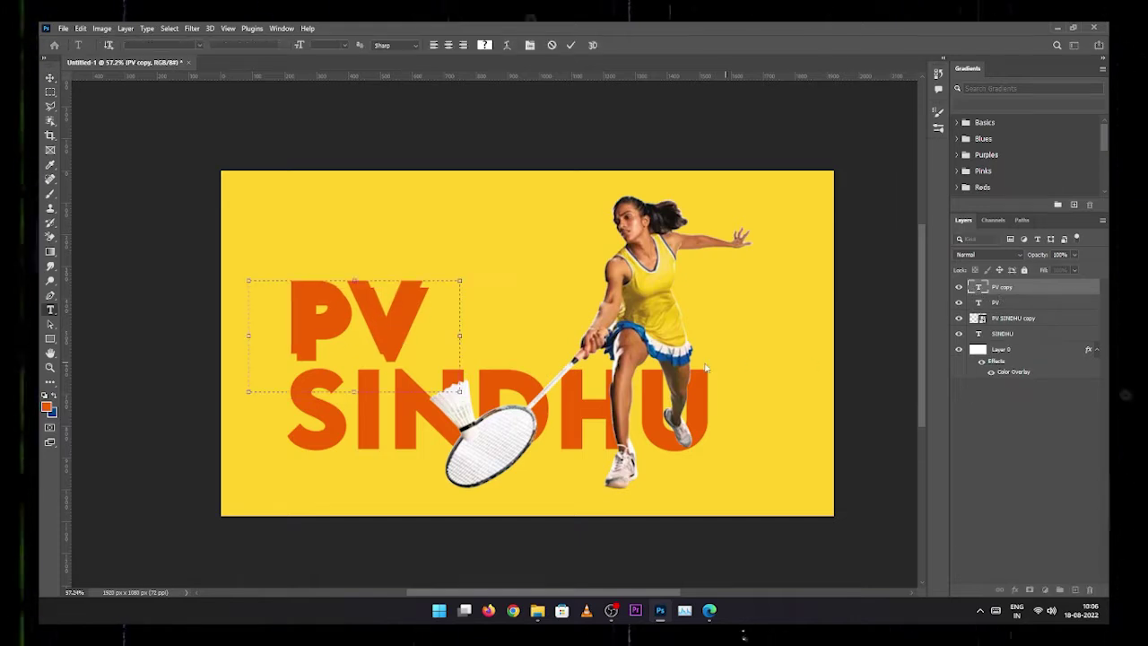
{"action": "left_click", "coordinate": [1017, 287]}
{"action": "double_click", "coordinate": [980, 287]}
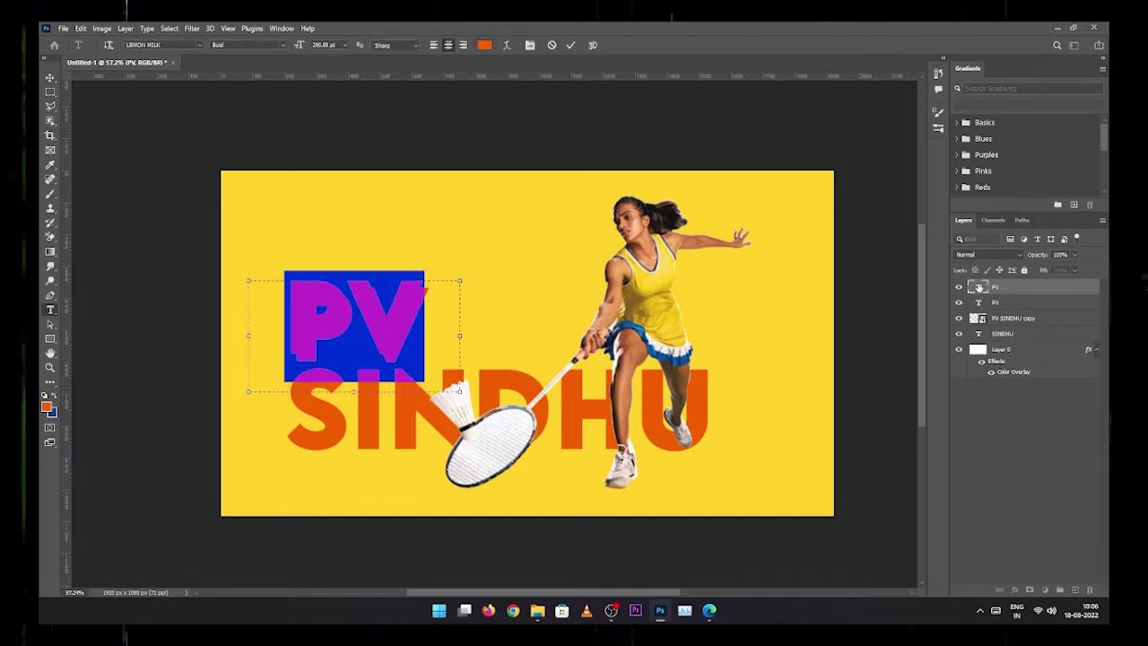
{"action": "left_click", "coordinate": [484, 45]}
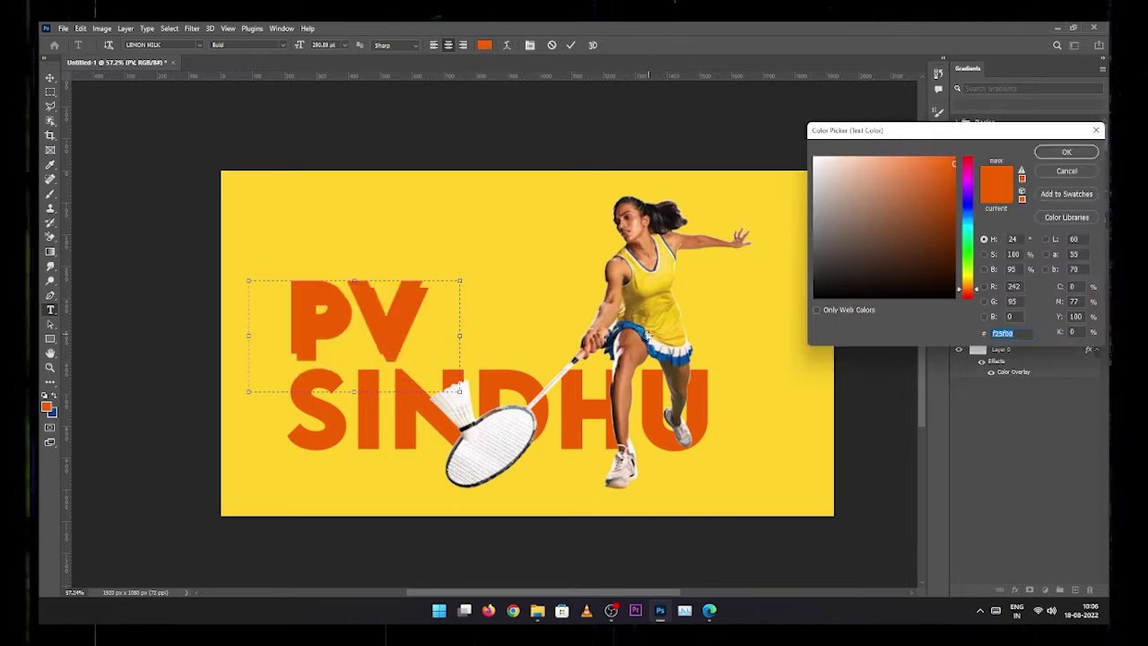
{"action": "left_click", "coordinate": [967, 208]}
{"action": "left_click", "coordinate": [1067, 151]}
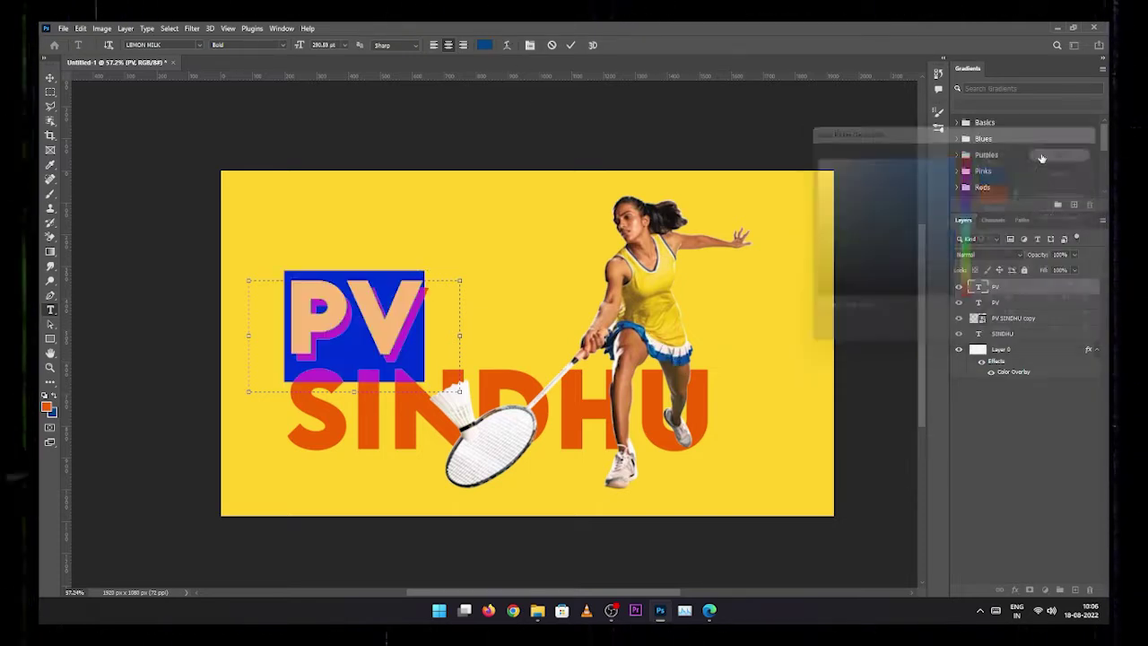
{"action": "left_click", "coordinate": [571, 45]}
{"action": "key", "text": "v"}
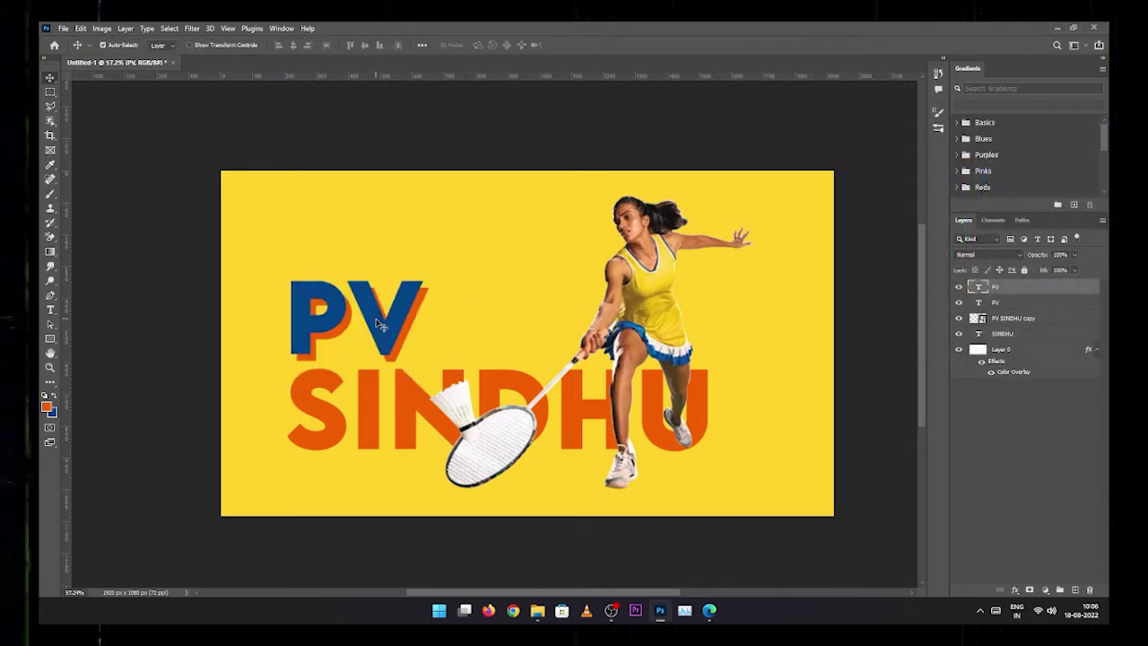
- Nudge the blue PV text down and right toward the orange one, and duplicate it with a slight offset to the left
{"action": "key", "text": "Down"}
{"action": "key", "text": "Down"}
{"action": "key", "text": "Down"}
{"action": "key", "text": "Down"}
{"action": "key", "text": "Down"}
{"action": "key", "text": "Right"}
{"action": "key", "text": "Right"}
{"action": "key", "text": "Right"}
{"action": "key", "text": "Right"}
{"action": "key", "text": "Down"}
{"action": "key", "text": "Down"}
{"action": "key", "text": "Down"}
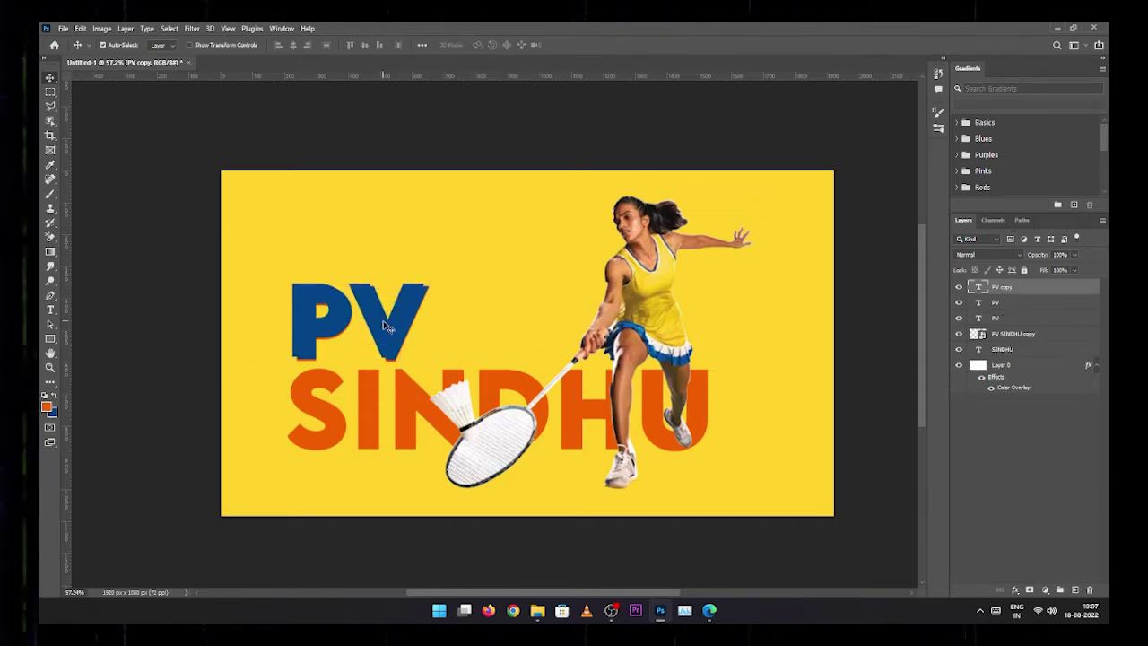
{"action": "mouse_move", "coordinate": [378, 321]}
{"action": "left_mouse_down"}
{"action": "mouse_move", "coordinate": [399, 319]}
{"action": "mouse_move", "coordinate": [365, 334]}
{"action": "left_mouse_up"}
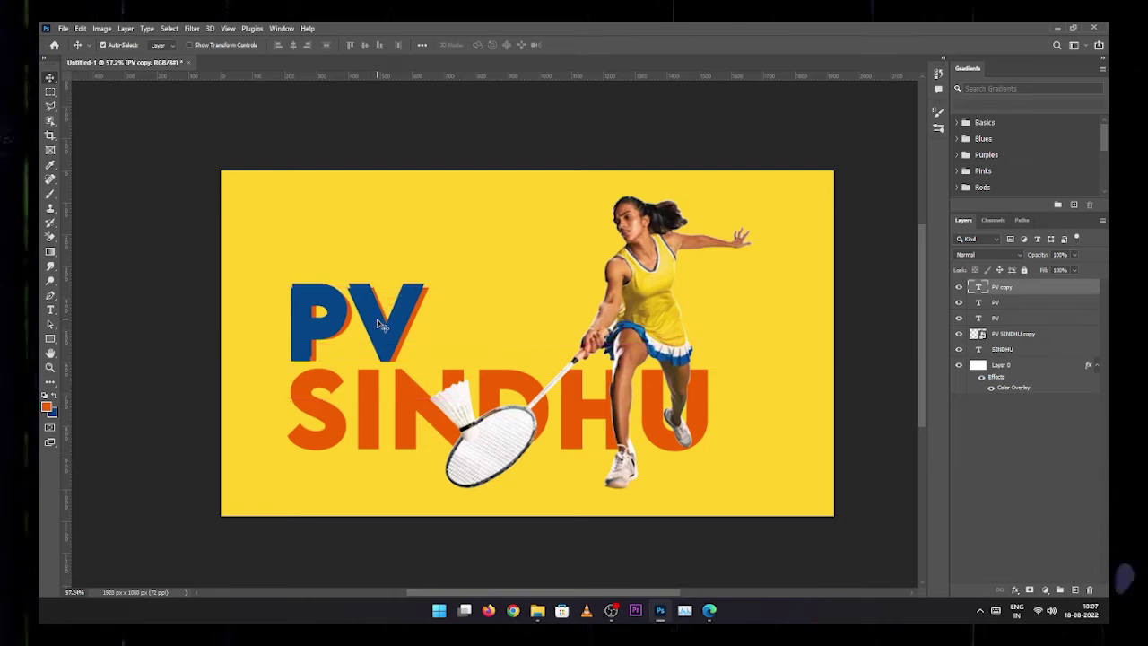
- Add a 7 px white inside Stroke to the topmost blue PV copy
{"action": "double_click", "coordinate": [1054, 286]}
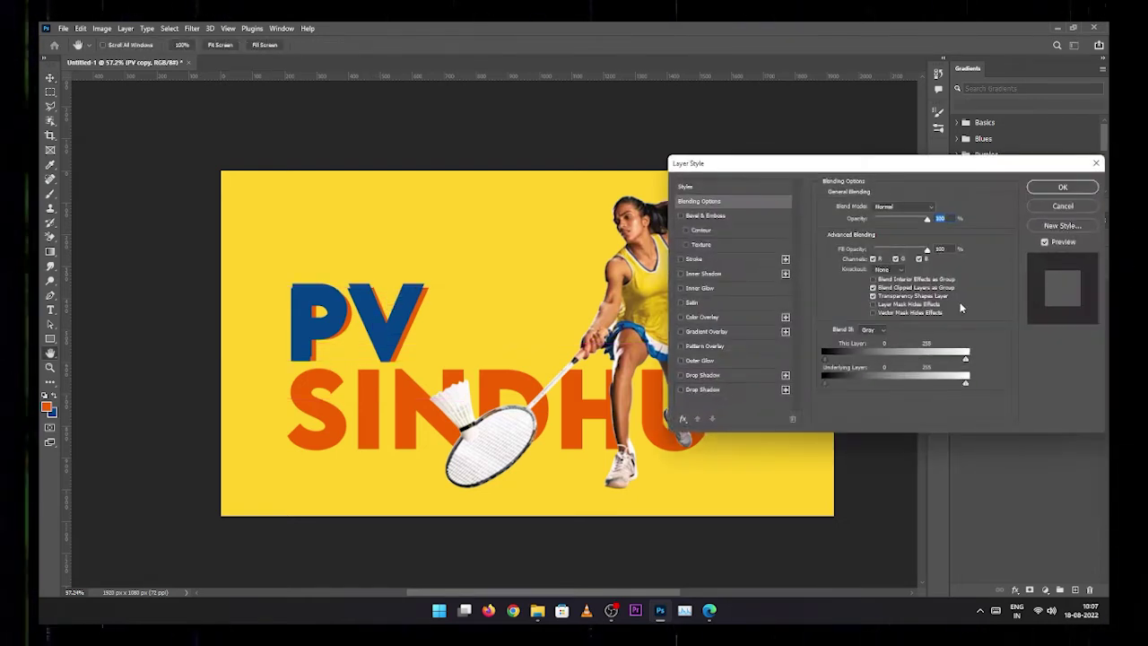
{"action": "left_click", "coordinate": [694, 260]}
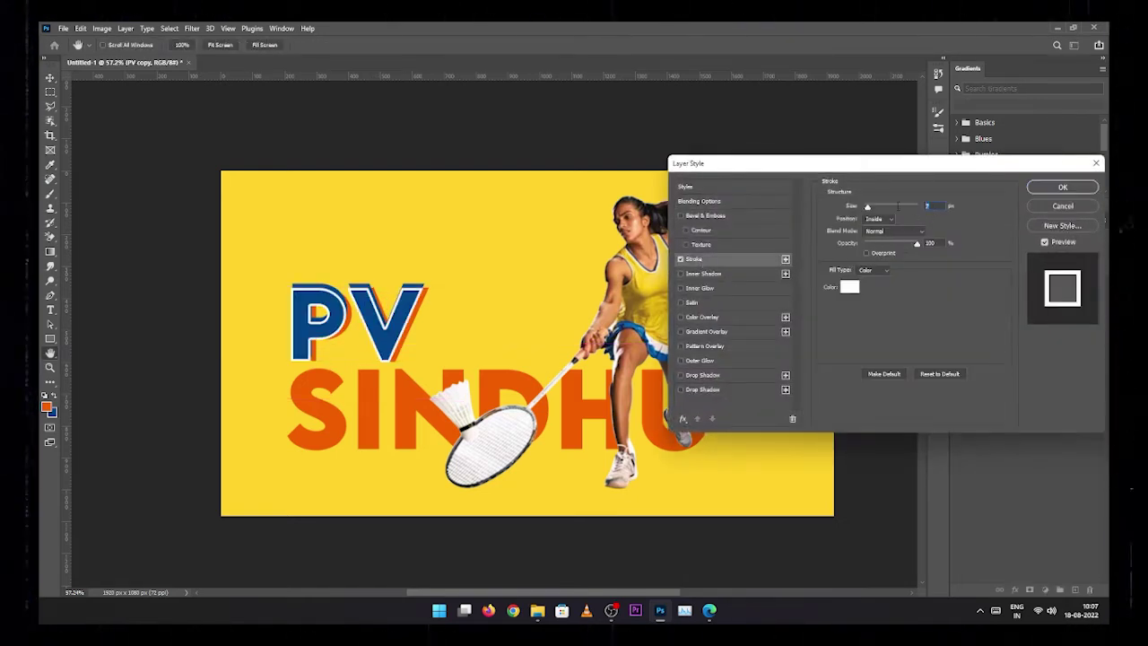
{"action": "key", "text": "Return"}
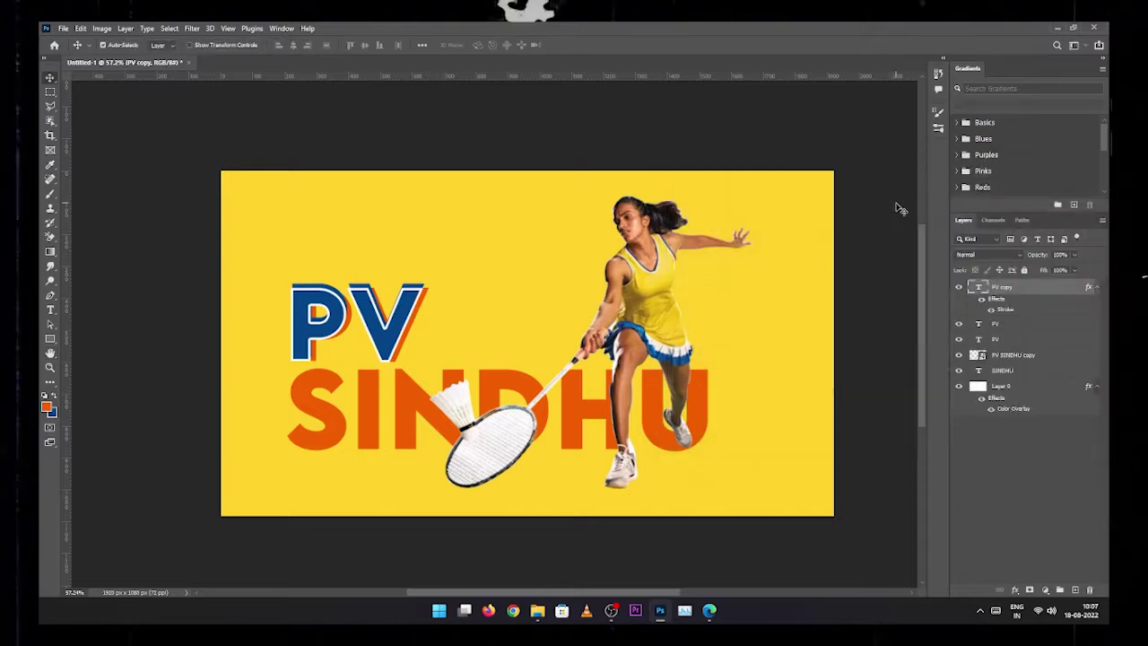
- Make the topmost PV copy an outline only, with a thinner white stroke and 0% fill, and shift it slightly up and right
{"action": "double_click", "coordinate": [1003, 311]}
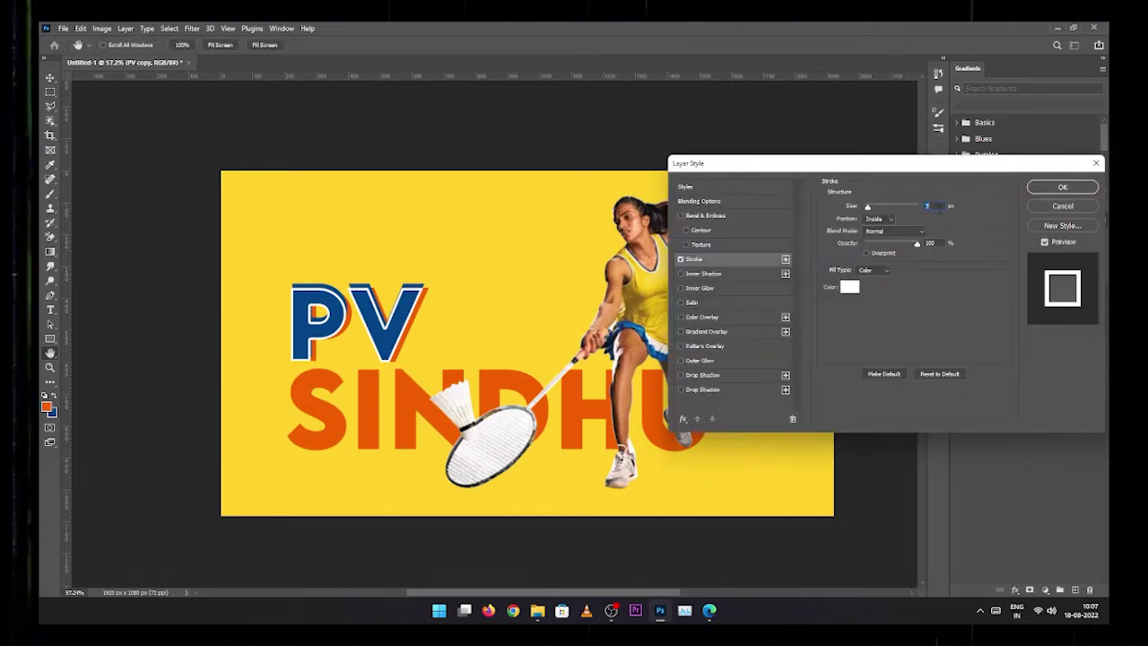
{"action": "key", "text": "Return"}
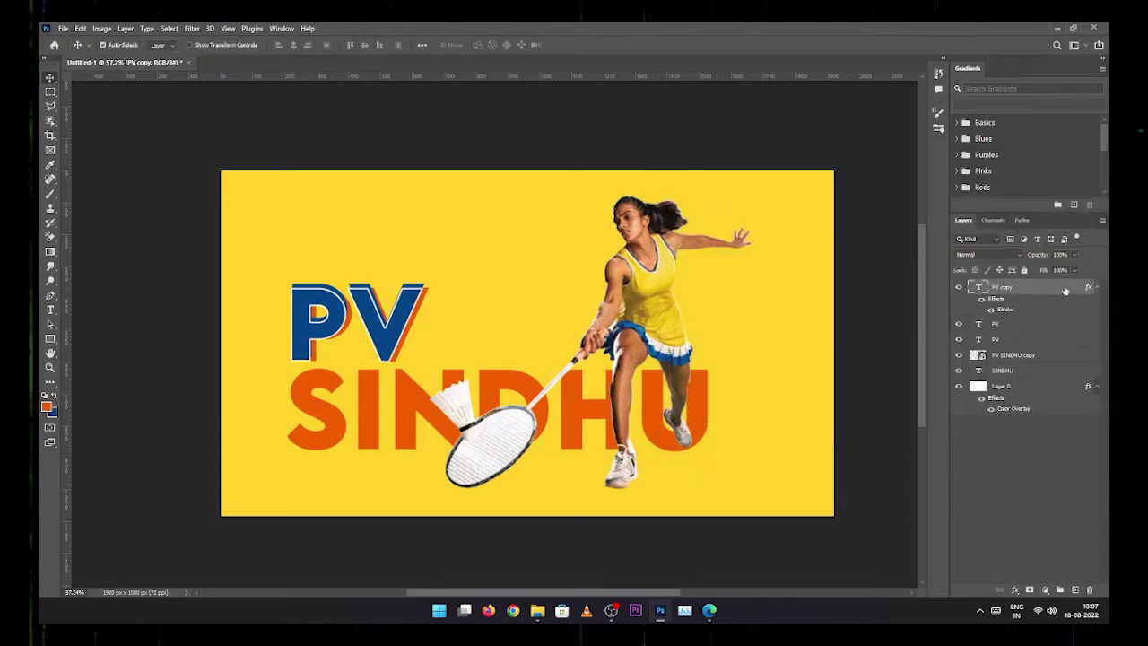
{"action": "left_click_drag", "start_coordinate": [1046, 271], "coordinate": [973, 264]}
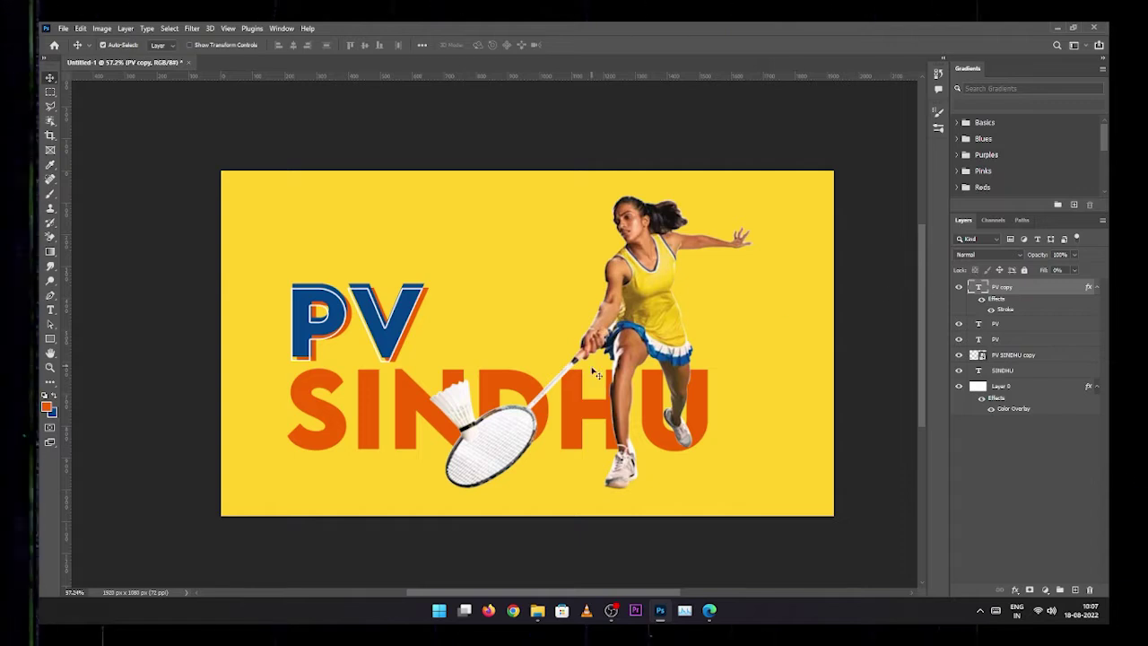
{"action": "mouse_move", "coordinate": [328, 328]}
{"action": "left_mouse_down"}
{"action": "mouse_move", "coordinate": [325, 309]}
{"action": "mouse_move", "coordinate": [330, 323]}
{"action": "left_mouse_up"}
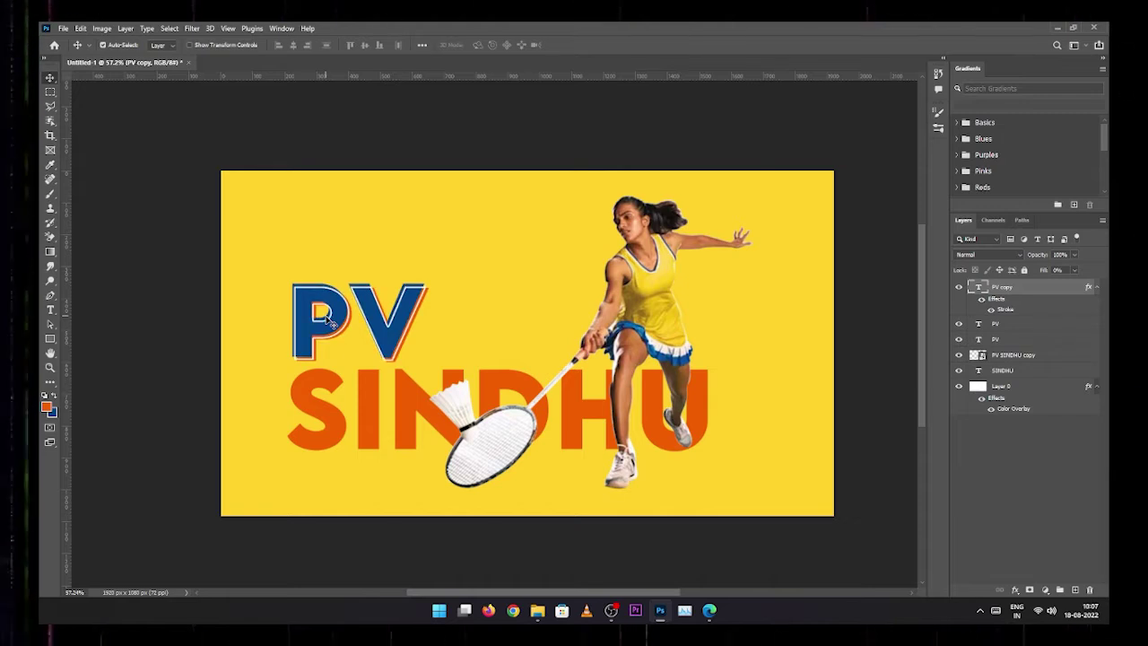
- Duplicate the orange SINDHU text with a slight up-left offset and recolour the copy with the dark blue of PV
{"action": "left_click", "coordinate": [413, 411]}
{"action": "left_click_drag", "start_coordinate": [411, 409], "coordinate": [406, 406]}
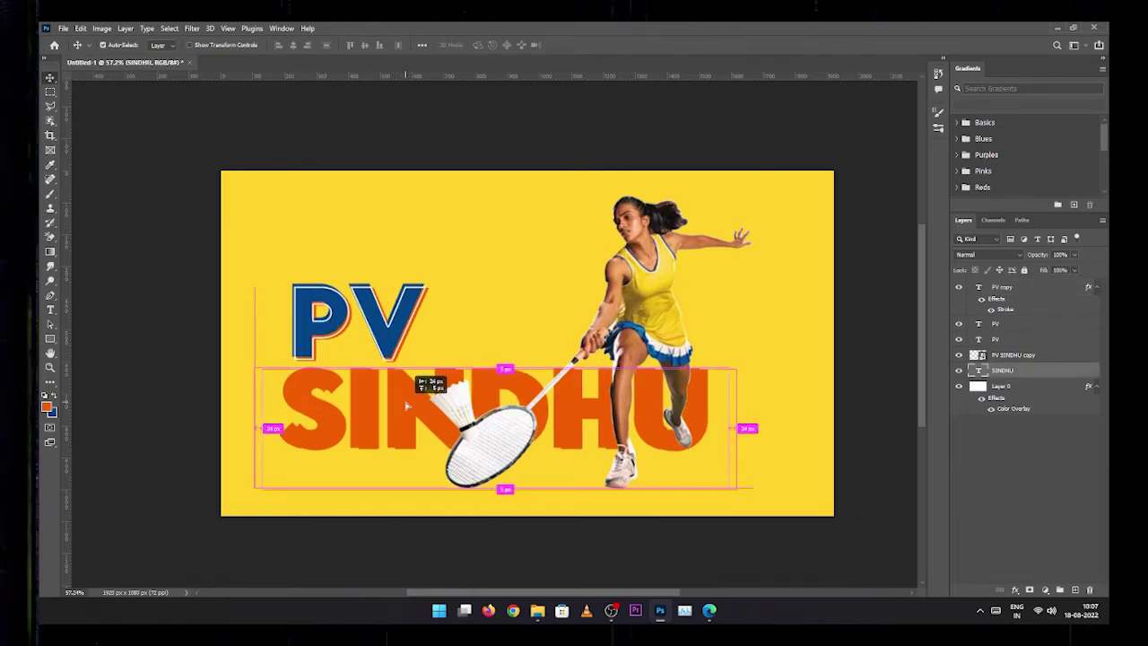
{"action": "key", "text": "ctrl+j"}
{"action": "double_click", "coordinate": [277, 414]}
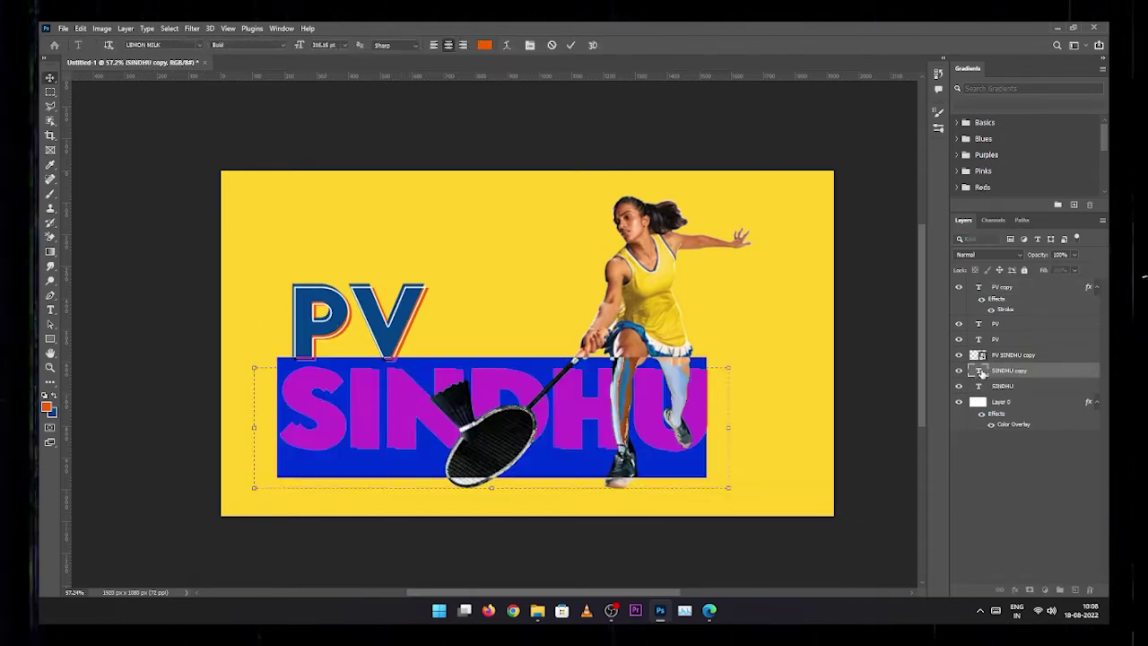
{"action": "left_click", "coordinate": [485, 45]}
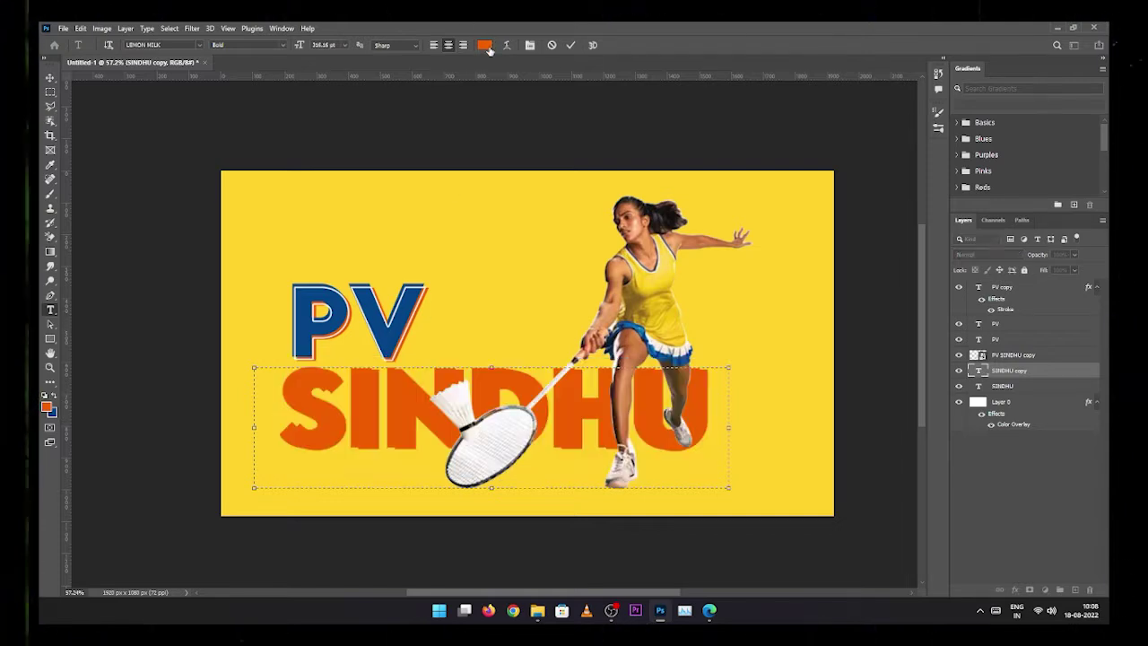
{"action": "left_click", "coordinate": [386, 330]}
{"action": "key", "text": "Return"}
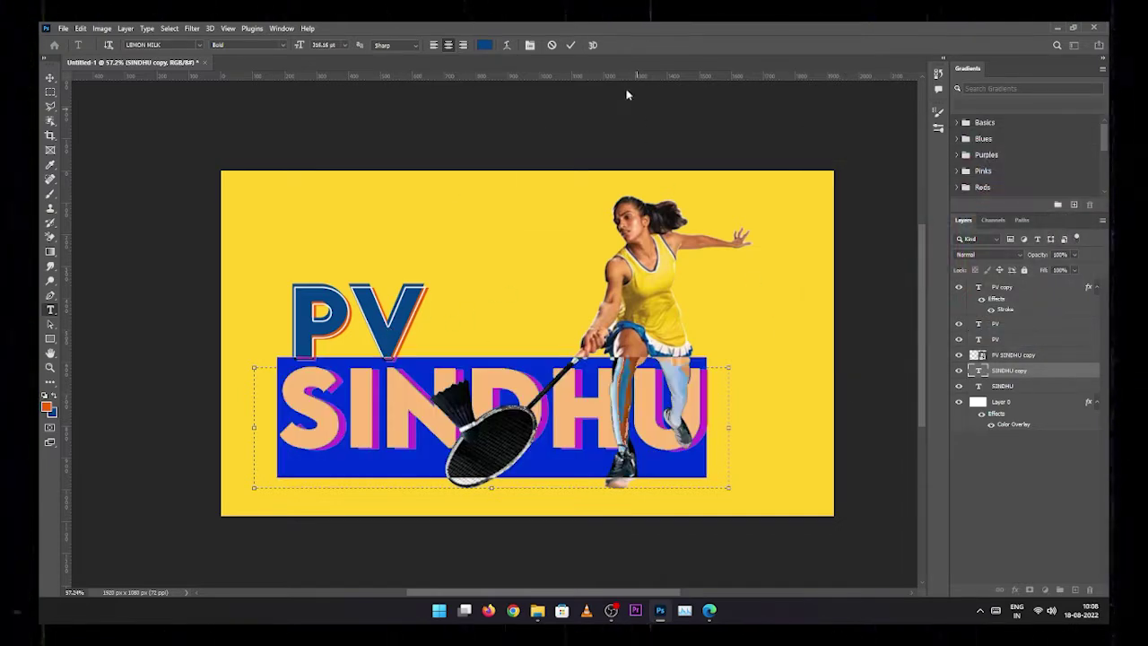
{"action": "left_click", "coordinate": [571, 45]}
{"action": "key", "text": "v"}
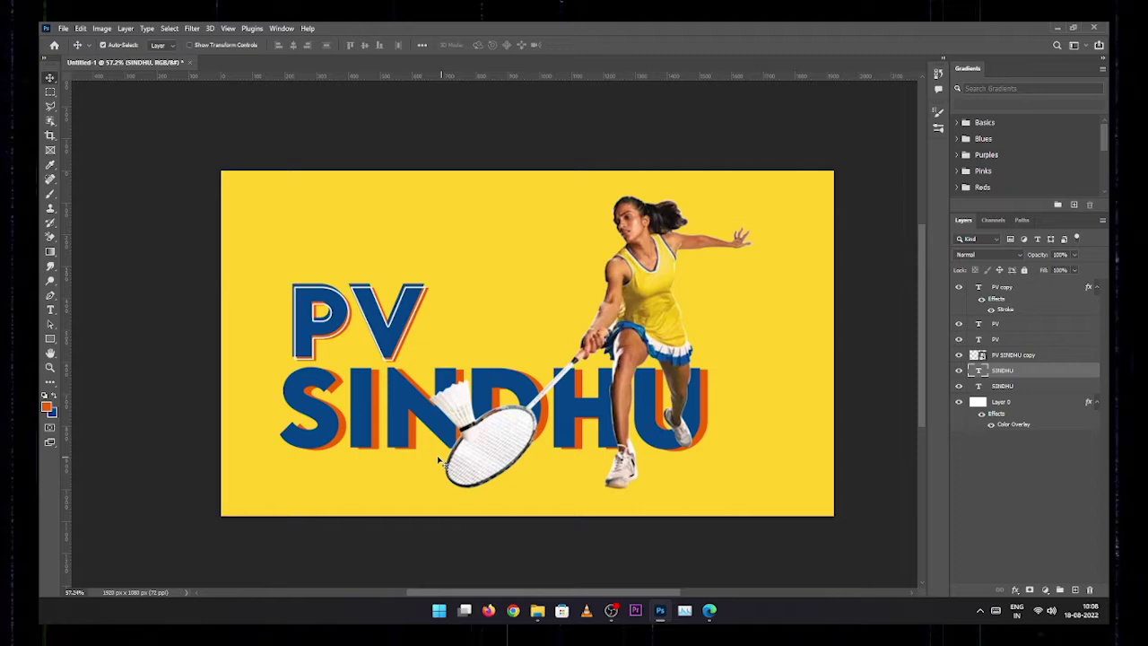
{"action": "double_click", "coordinate": [405, 394]}
{"action": "left_click", "coordinate": [570, 45]}
{"action": "key", "text": "v"}
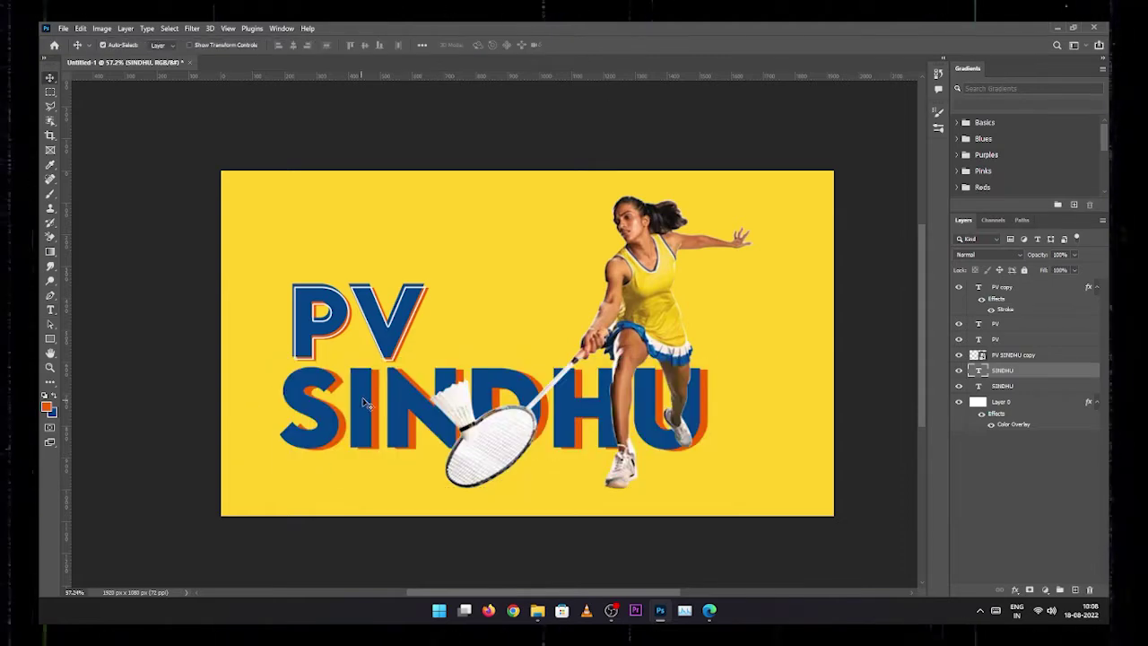
- Duplicate the blue SINDHU text with a slight offset to the right and add a white Stroke to the copy
{"action": "key", "text": "ctrl+j"}
{"action": "double_click", "coordinate": [980, 373]}
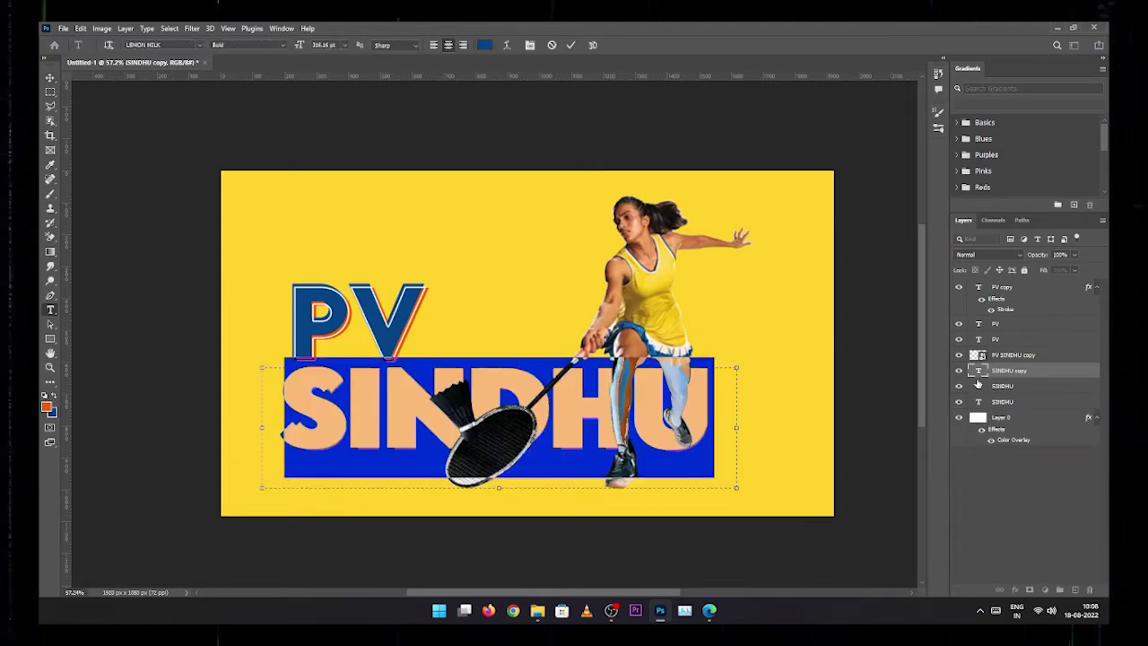
{"action": "double_click", "coordinate": [1068, 371]}
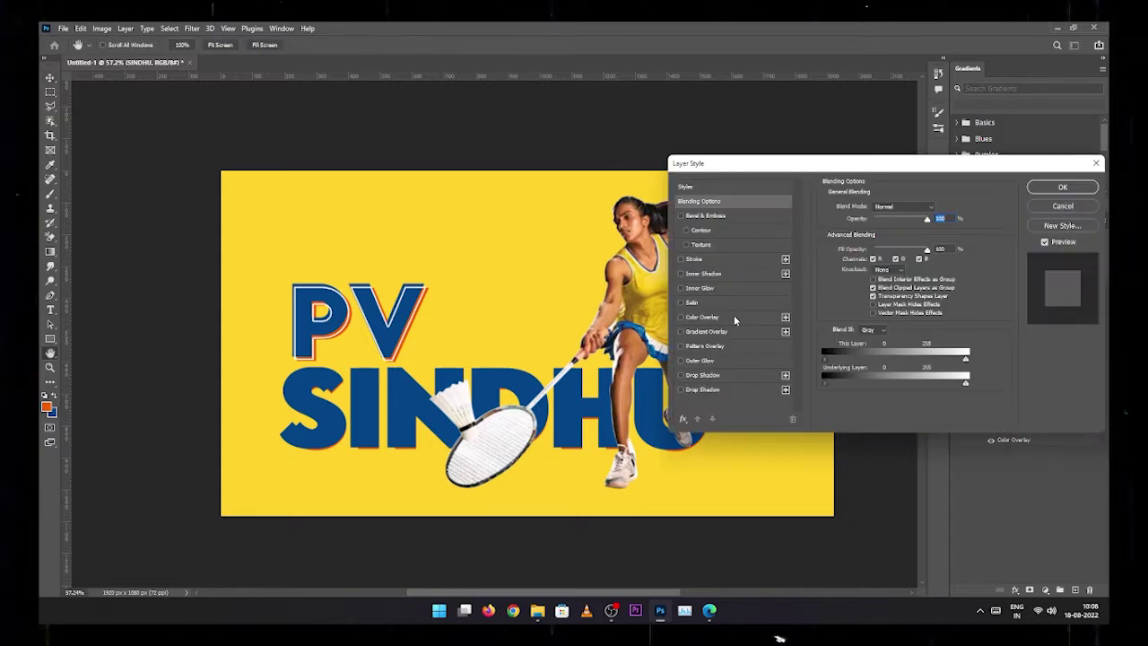
{"action": "left_click", "coordinate": [709, 258]}
{"action": "key", "text": "Return"}
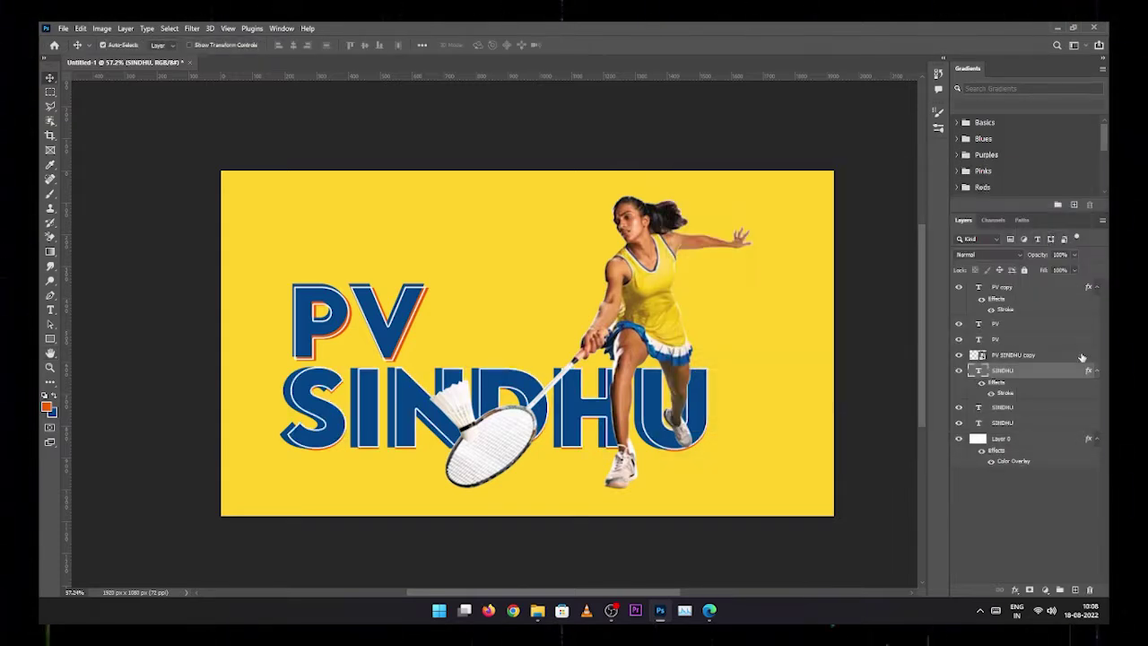
- Set the stroked SINDHU copy's fill to 0% and nudge the white outline to the right over the blue text
{"action": "left_click", "coordinate": [958, 371]}
{"action": "left_click", "coordinate": [958, 370]}
{"action": "left_click_drag", "start_coordinate": [1042, 270], "coordinate": [961, 271]}
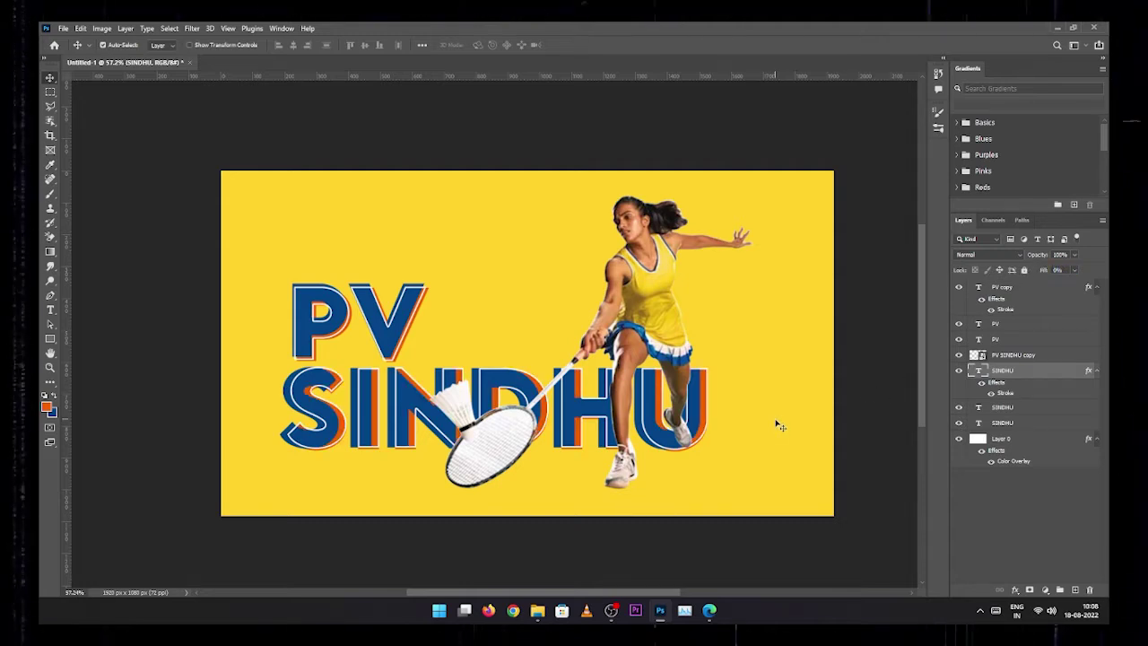
{"action": "key", "text": "Right"}
{"action": "key", "text": "Right"}
{"action": "key", "text": "Right"}
{"action": "key", "text": "Right"}
{"action": "key", "text": "Right"}
{"action": "key", "text": "Right"}
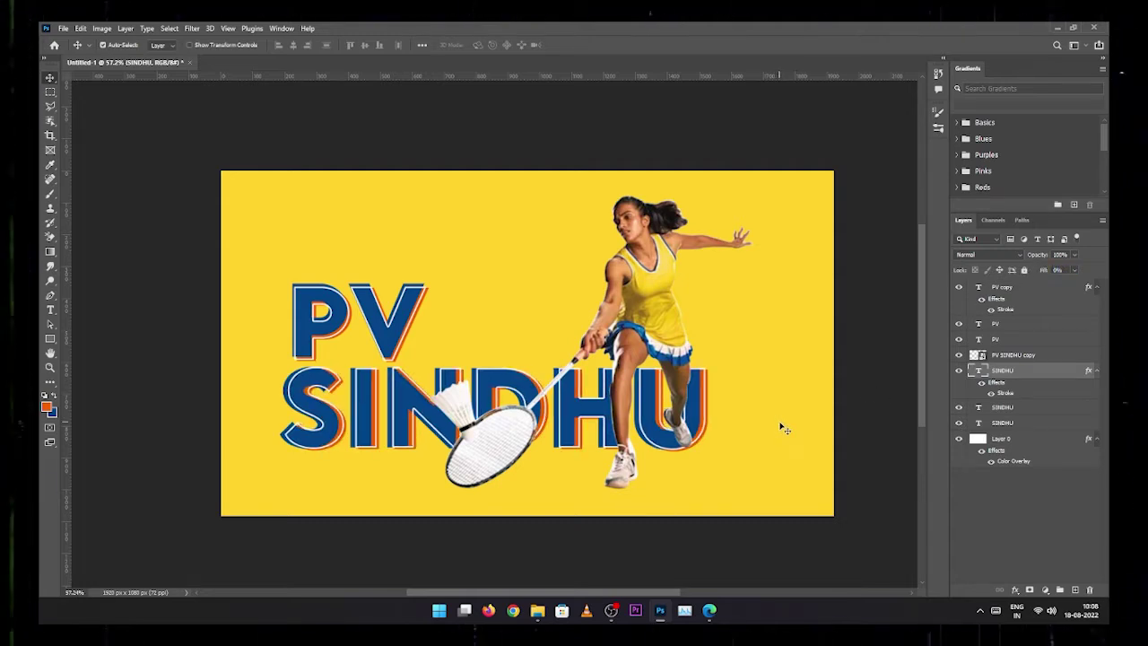
- Fine-tune the small offset between the orange SINDHU layer and the white outline
{"action": "left_click", "coordinate": [710, 435]}
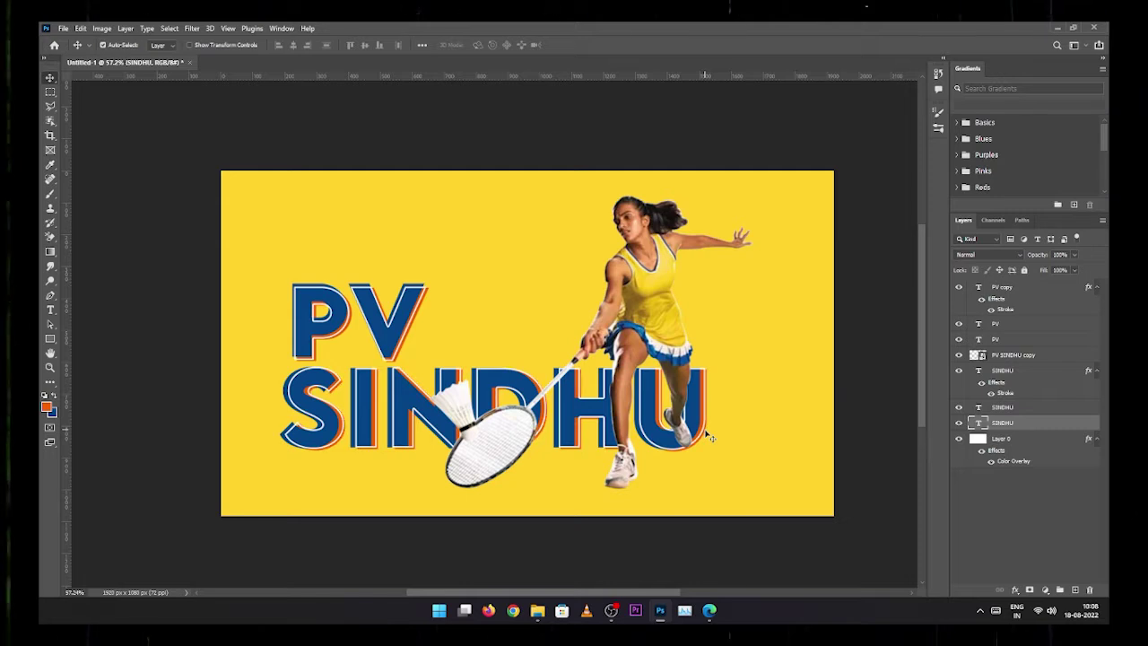
{"action": "left_click", "coordinate": [691, 429]}
{"action": "key", "text": "Right"}
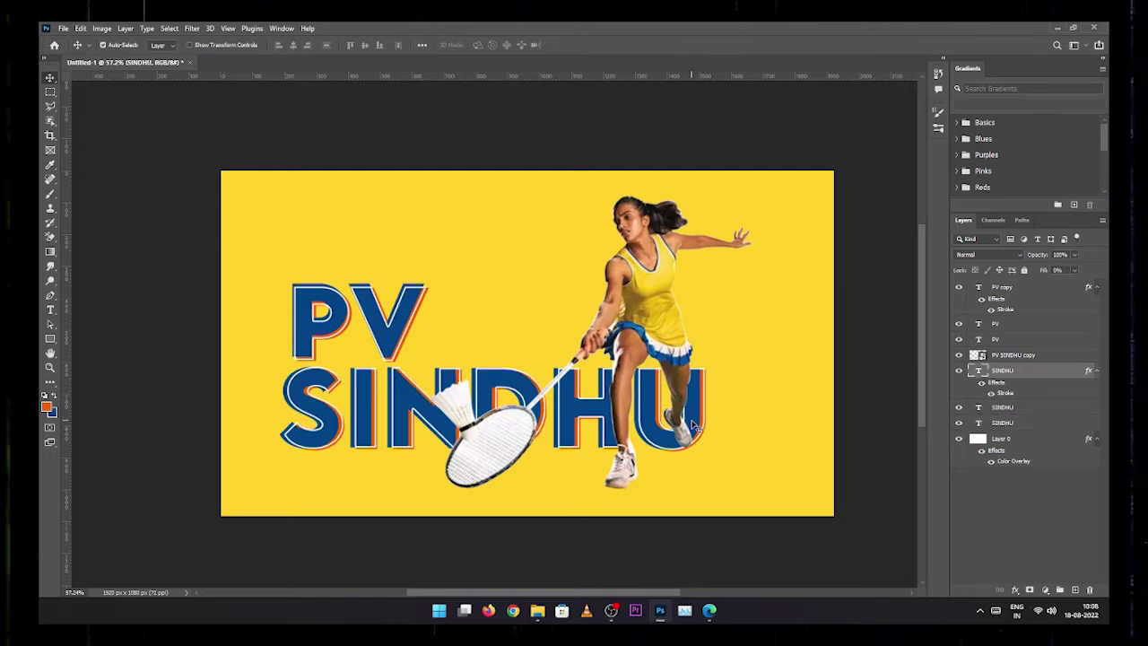
- Save the poster to the Desktop as Untitled-1.psd with Maximize Compatibility enabled
{"action": "key", "text": "ctrl+shift+s"}
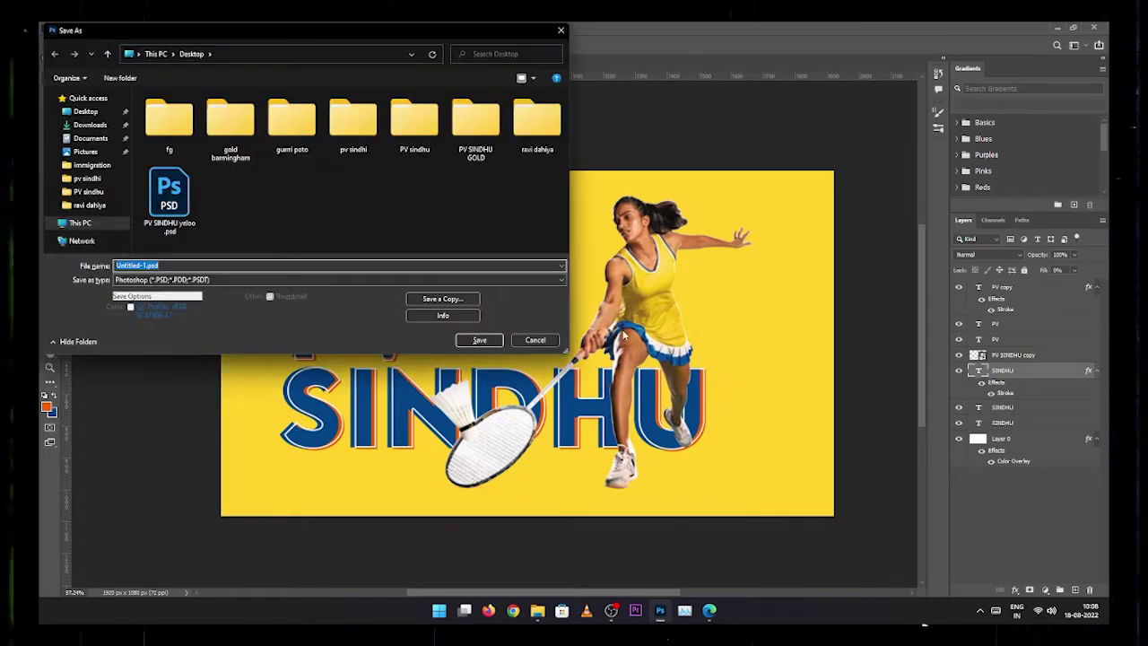
{"action": "left_click", "coordinate": [342, 238]}
{"action": "left_click", "coordinate": [483, 341]}
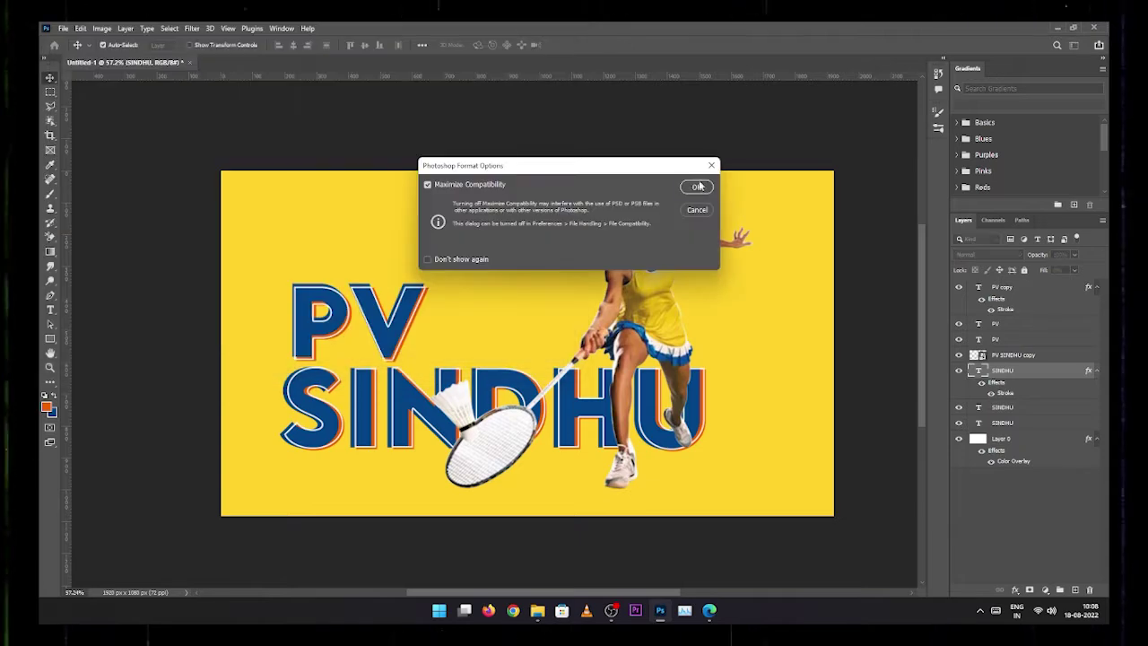
{"action": "left_click", "coordinate": [700, 188]}
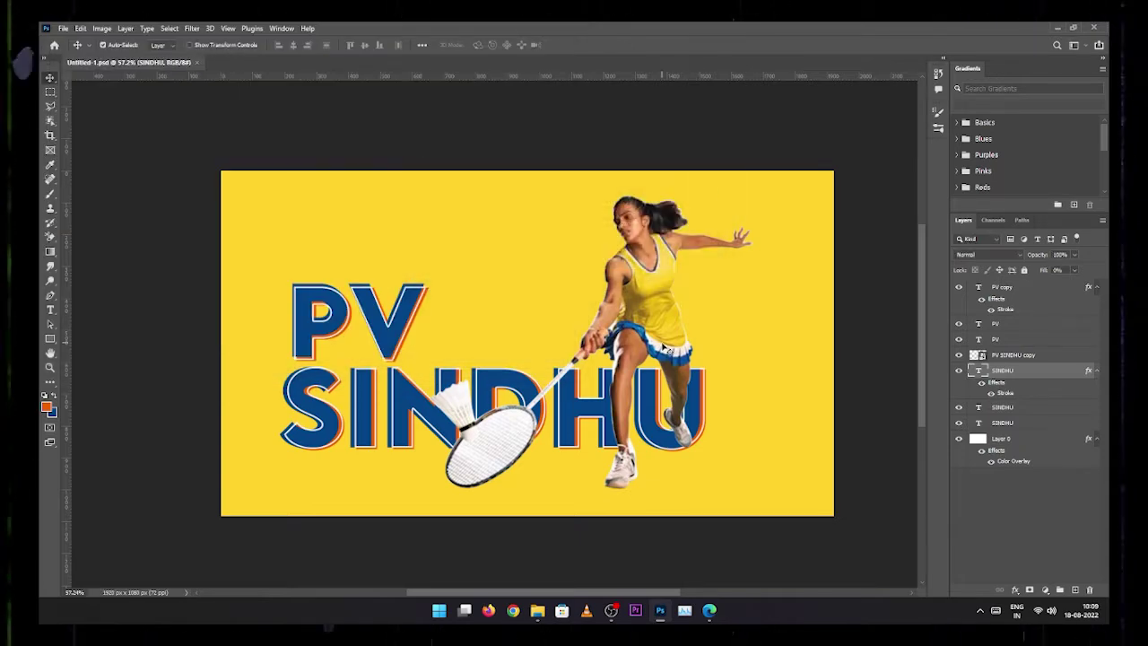
- Switch to File Explorer to look over the images in the PV SINDHU GOLD folder, and return to Photoshop
{"action": "key", "text": "super+Tab"}
{"action": "left_click", "coordinate": [723, 293]}
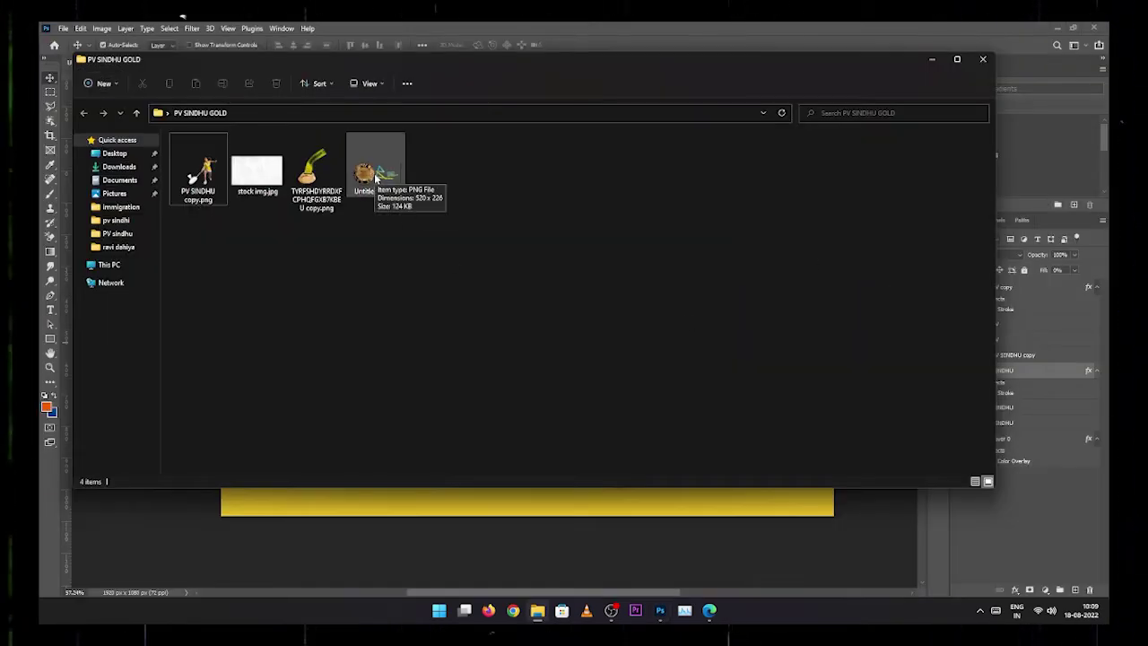
{"action": "key", "text": "super+Tab"}
{"action": "left_click", "coordinate": [650, 287]}
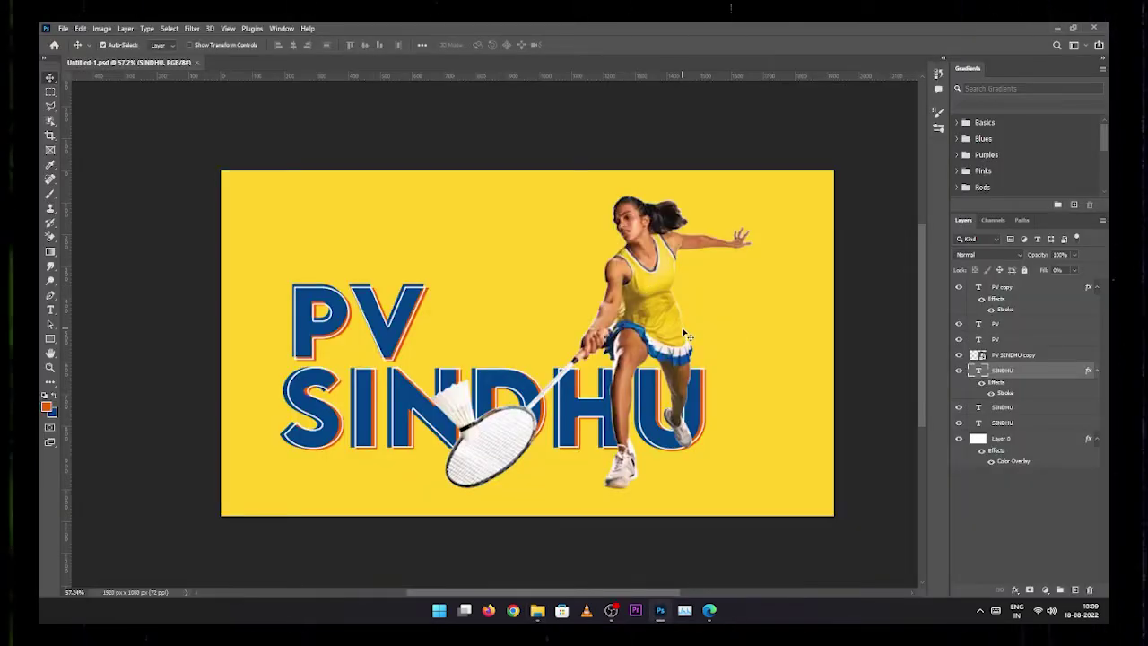
- Draw an orange circle with the Ellipse tool and place it above PV, half cut off by the poster's upper edge
{"action": "left_click", "coordinate": [51, 339]}
{"action": "left_click", "coordinate": [90, 351]}
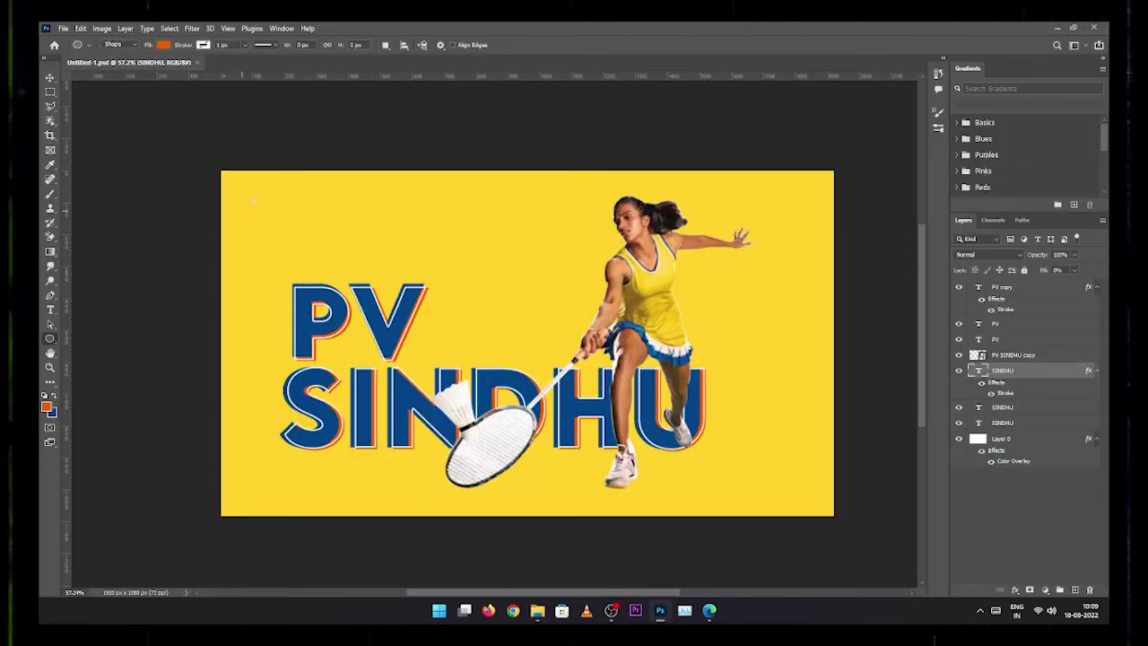
{"action": "left_click_drag", "start_coordinate": [255, 199], "coordinate": [411, 303]}
{"action": "key", "text": "v"}
{"action": "left_click_drag", "start_coordinate": [280, 221], "coordinate": [301, 147]}
- Try a duplicate of the orange circle at the poster's bottom edge near the lower-right corner
{"action": "left_click_drag", "start_coordinate": [473, 332], "coordinate": [772, 495]}
{"action": "left_click", "coordinate": [832, 171]}
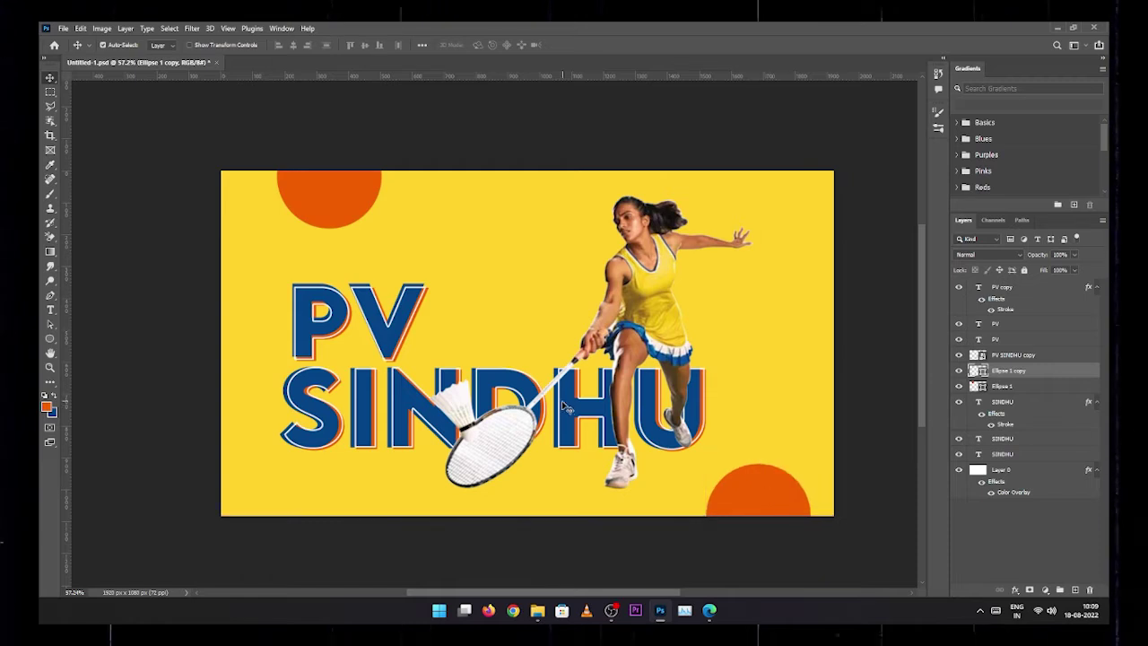
{"action": "key", "text": "Delete"}
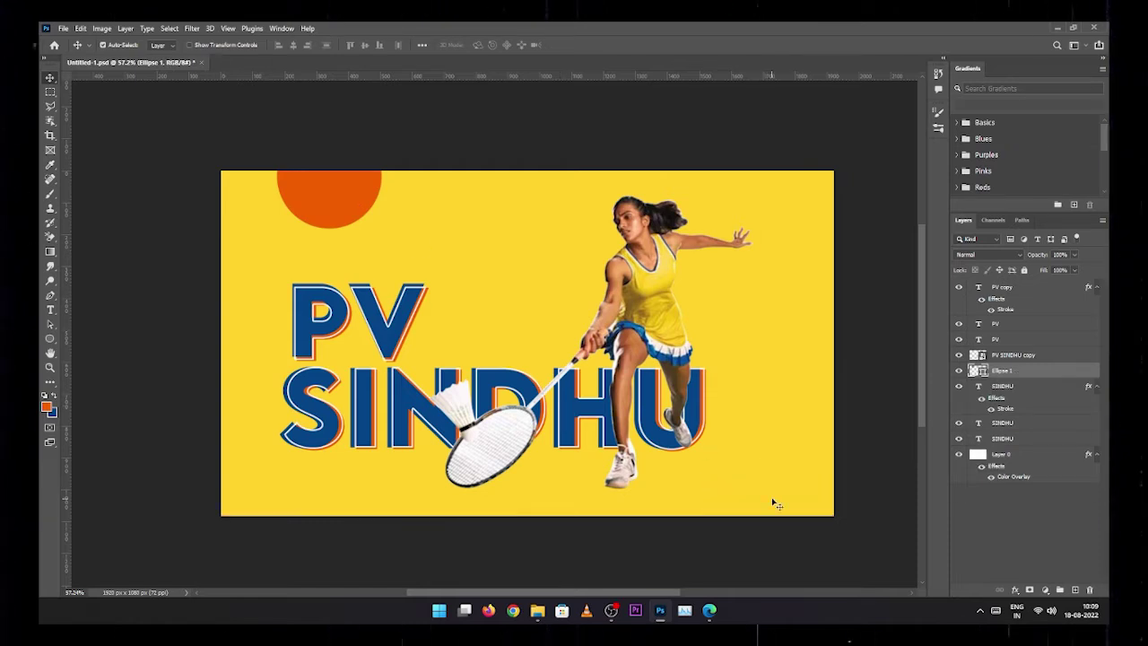
- Warp the orange circle on the poster's upper edge into an irregular, wavy blob
{"action": "key", "text": "ctrl+t"}
{"action": "right_click", "coordinate": [345, 198]}
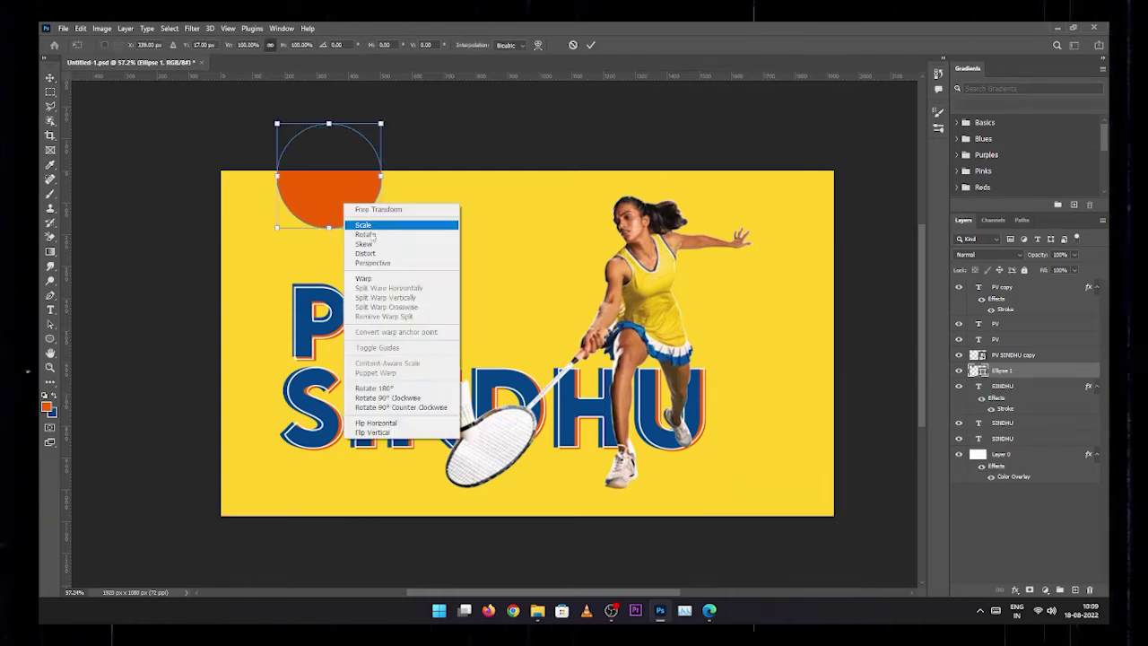
{"action": "left_click", "coordinate": [385, 283]}
{"action": "left_click_drag", "start_coordinate": [333, 215], "coordinate": [329, 186]}
{"action": "key", "text": "Return"}
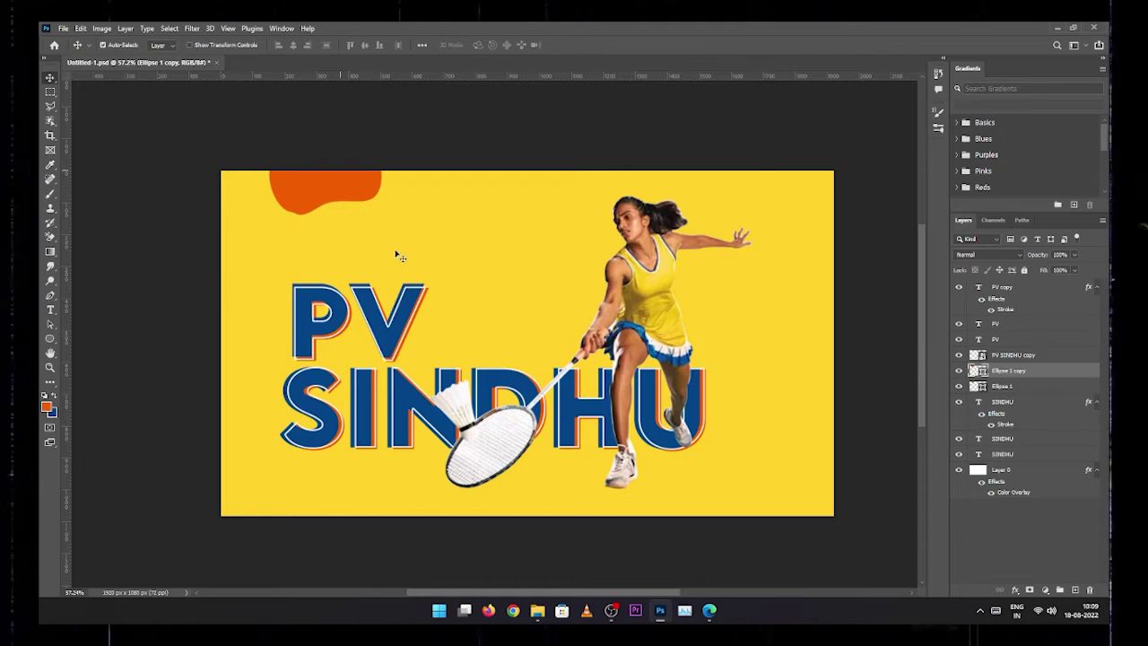
- Duplicate the orange blob, recolour the copy with the text's dark blue, and offset it slightly up and left
{"action": "double_click", "coordinate": [976, 370]}
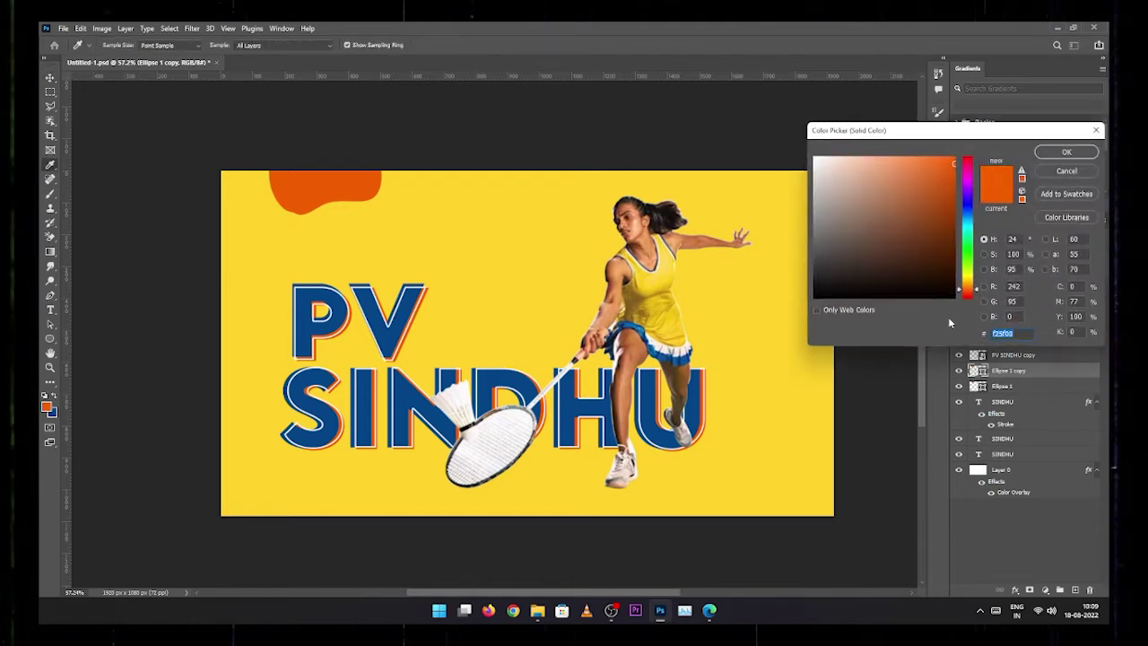
{"action": "left_click", "coordinate": [302, 304]}
{"action": "key", "text": "Return"}
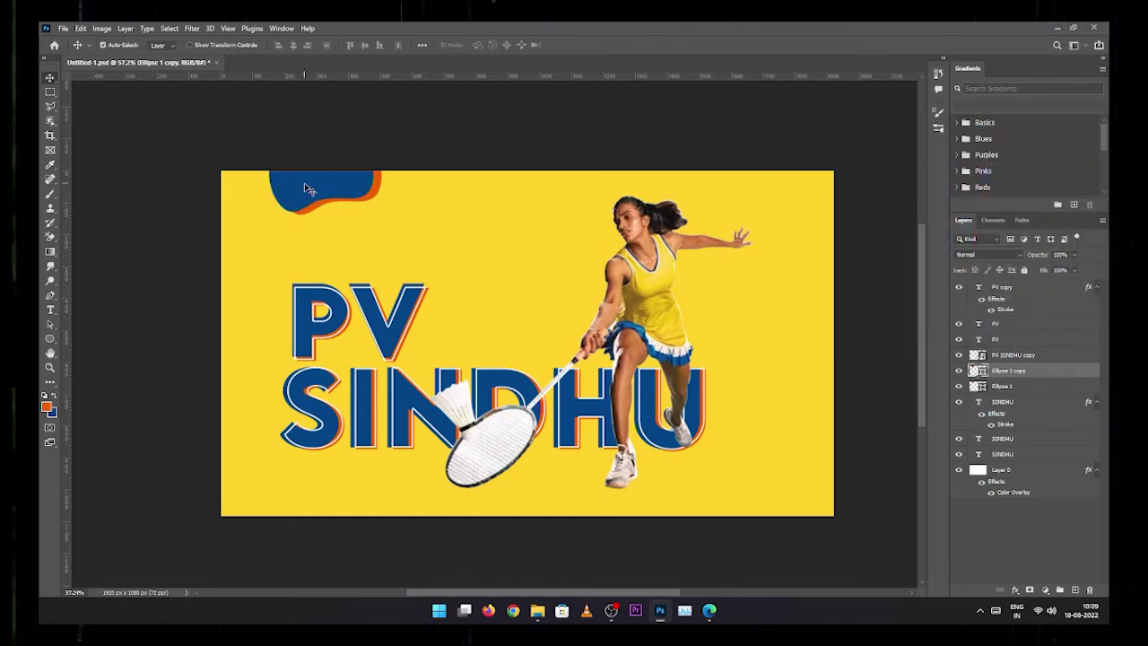
- Duplicate both blobs, rotate the copies upside down, and place them on the bottom edge near the lower-right corner
{"action": "left_click_drag", "start_coordinate": [343, 188], "coordinate": [786, 476]}
{"action": "key", "text": "ctrl+t"}
{"action": "left_click_drag", "start_coordinate": [837, 410], "coordinate": [666, 493]}
{"action": "left_click_drag", "start_coordinate": [789, 439], "coordinate": [782, 501]}
{"action": "key", "text": "Return"}
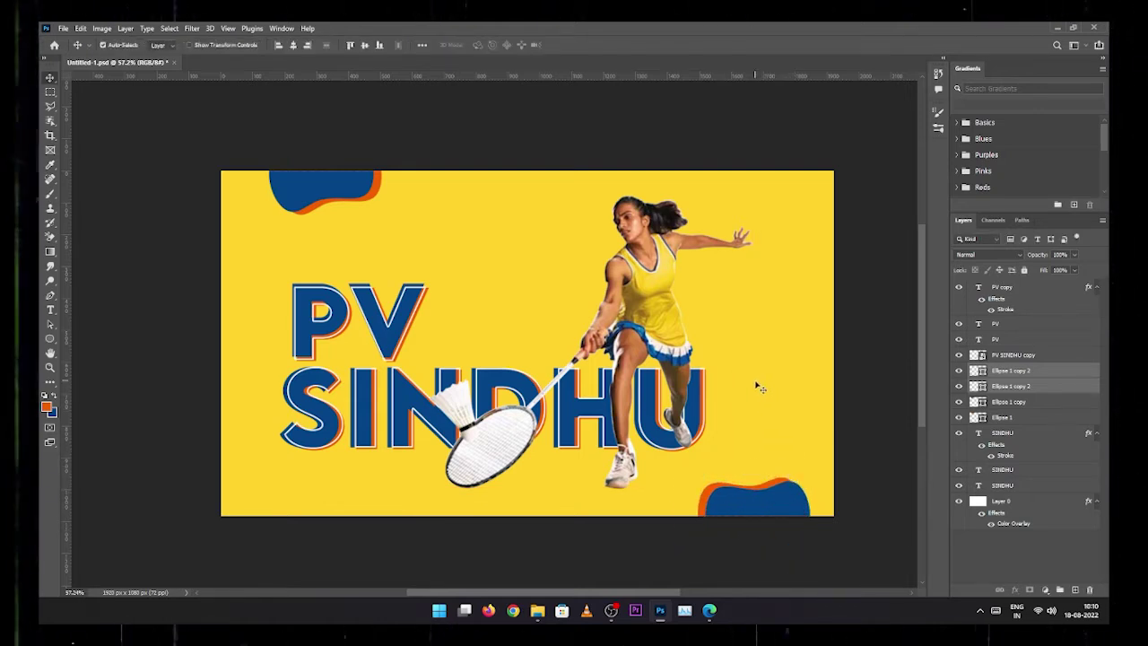
- Place Untitled-1.png from the PV SINDHU GOLD folder into the poster, between the upper blob and the player's head
{"action": "key", "text": "alt+Tab"}
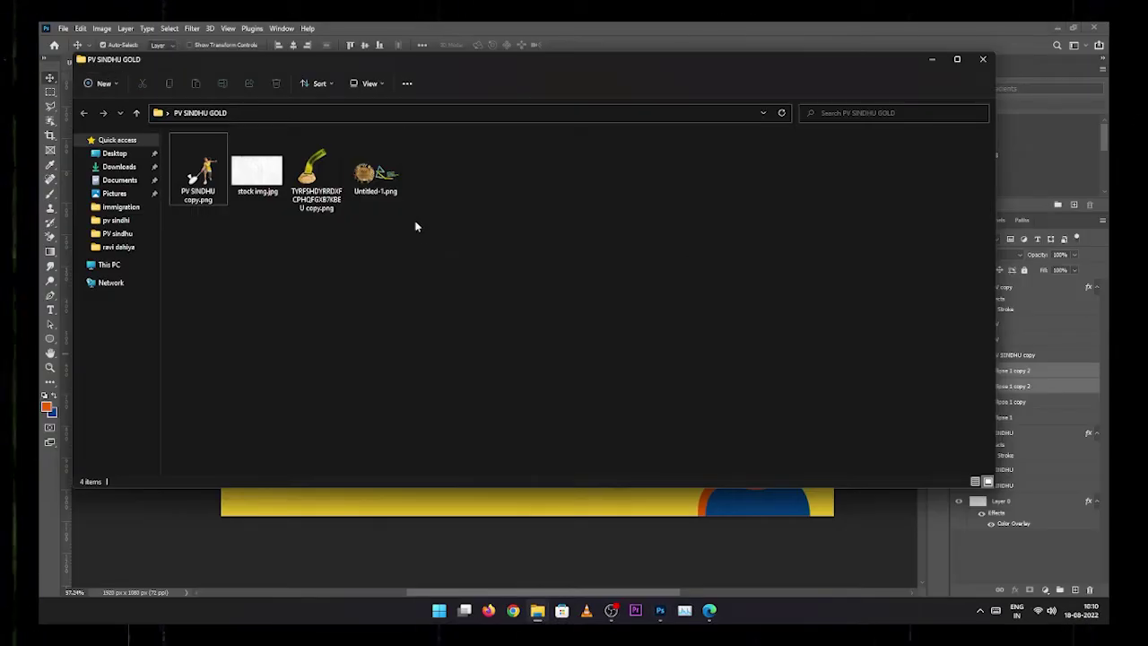
{"action": "left_click_drag", "start_coordinate": [375, 174], "coordinate": [554, 315]}
{"action": "key", "text": "alt+Tab"}
{"action": "left_click_drag", "start_coordinate": [499, 341], "coordinate": [469, 229]}
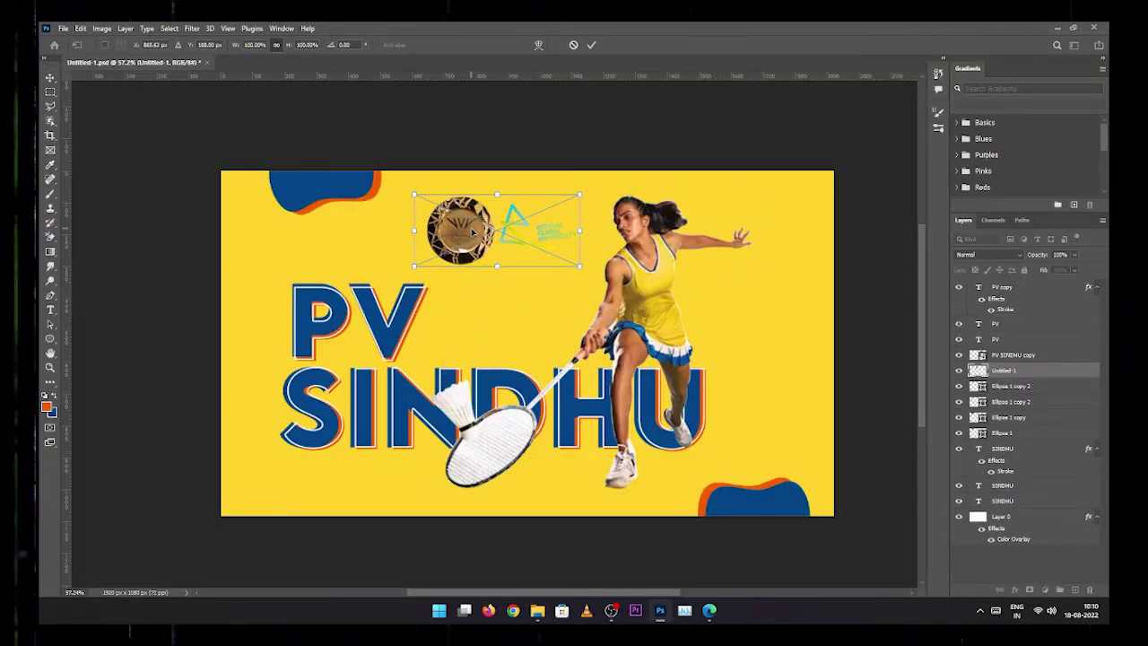
{"action": "key", "text": "Return"}
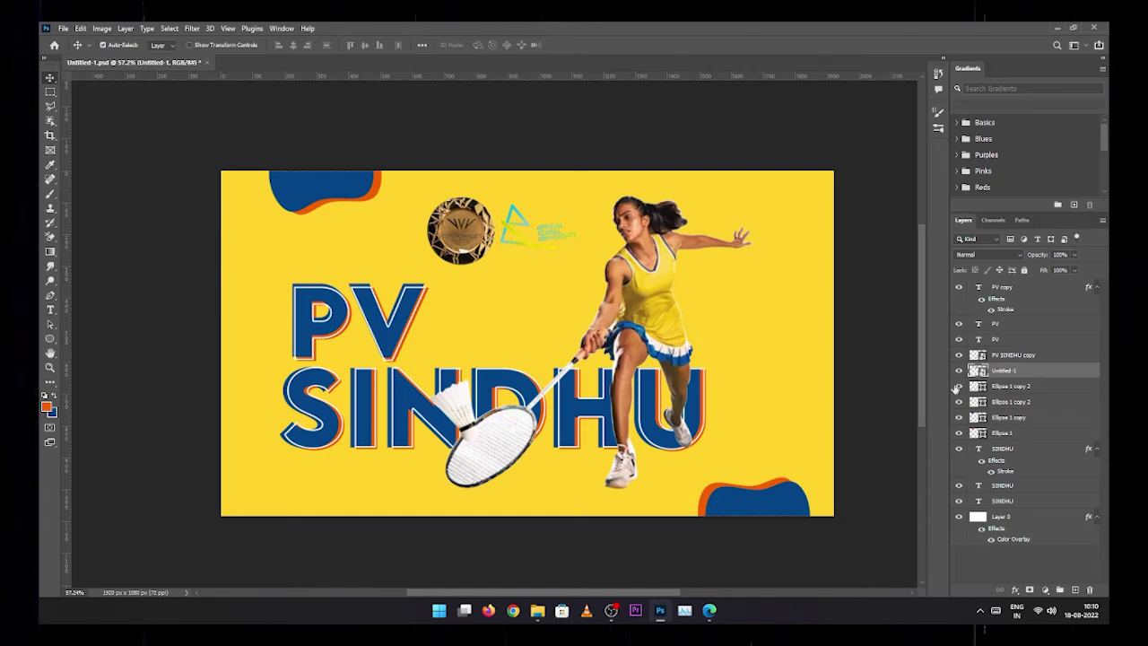
- Add a layer mask to the Untitled-1 layer and hide its medal using a Hard Round brush, leaving only the university logo
{"action": "left_click", "coordinate": [1029, 589]}
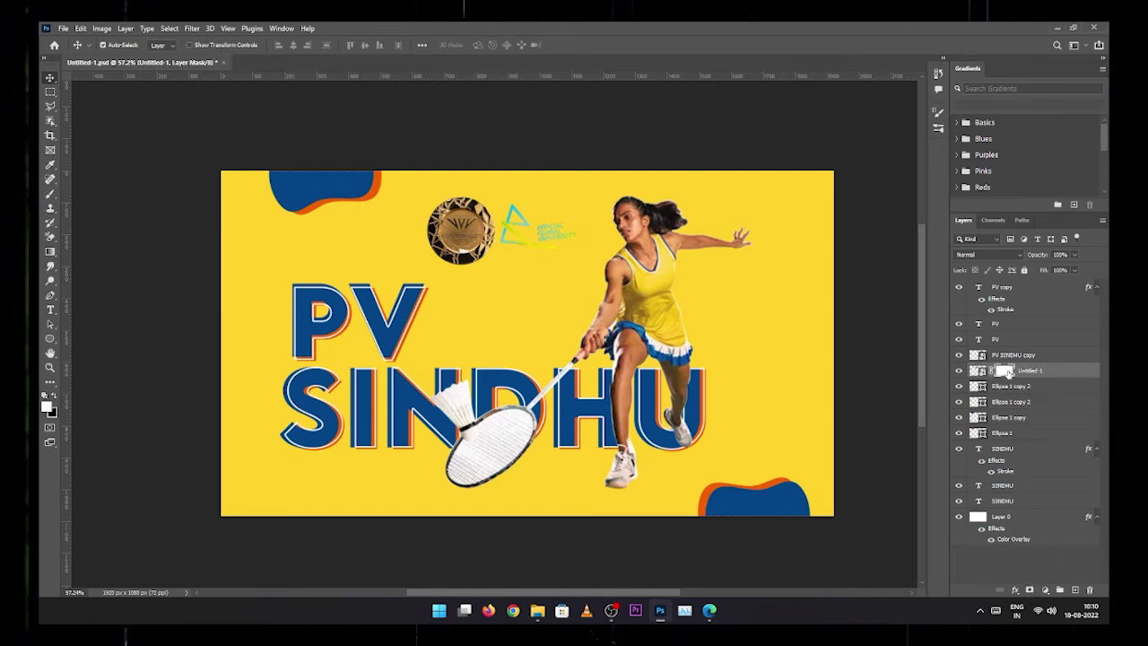
{"action": "key", "text": "b"}
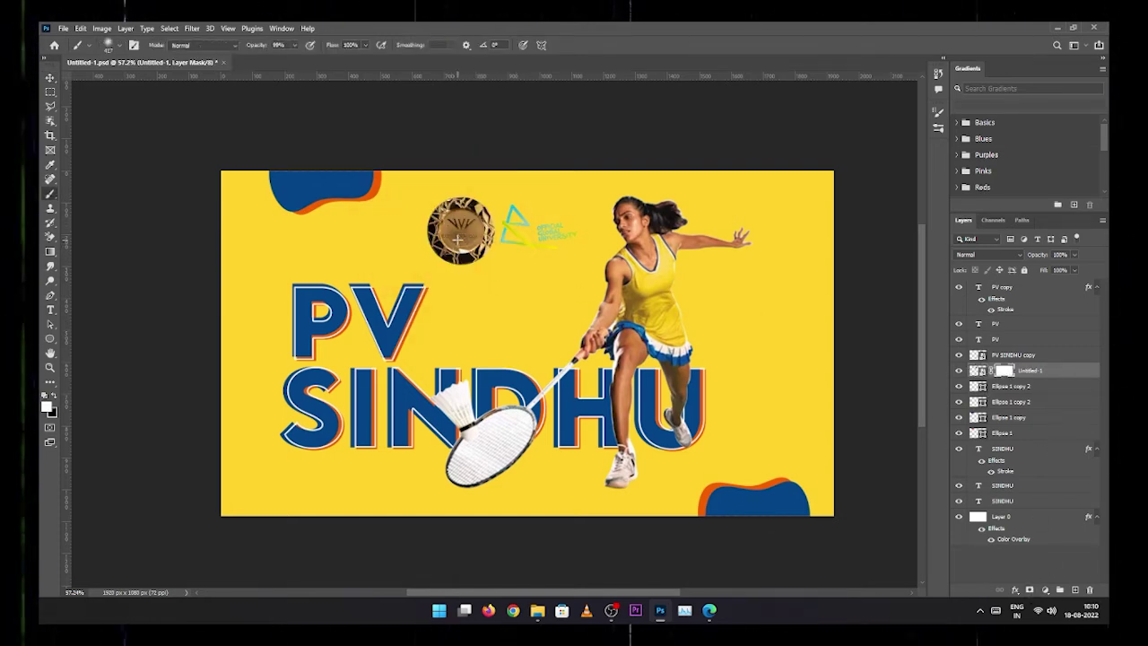
{"action": "left_click", "coordinate": [117, 45]}
{"action": "left_click", "coordinate": [123, 218]}
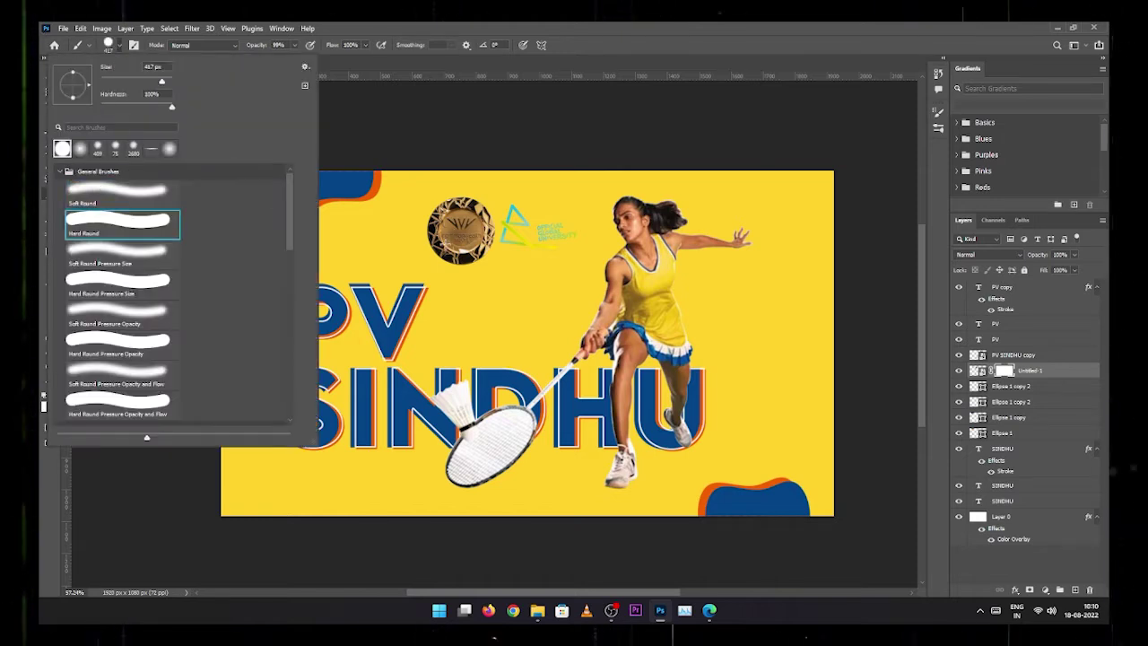
{"action": "left_click", "coordinate": [467, 221]}
{"action": "right_click", "coordinate": [467, 218], "text": "alt"}
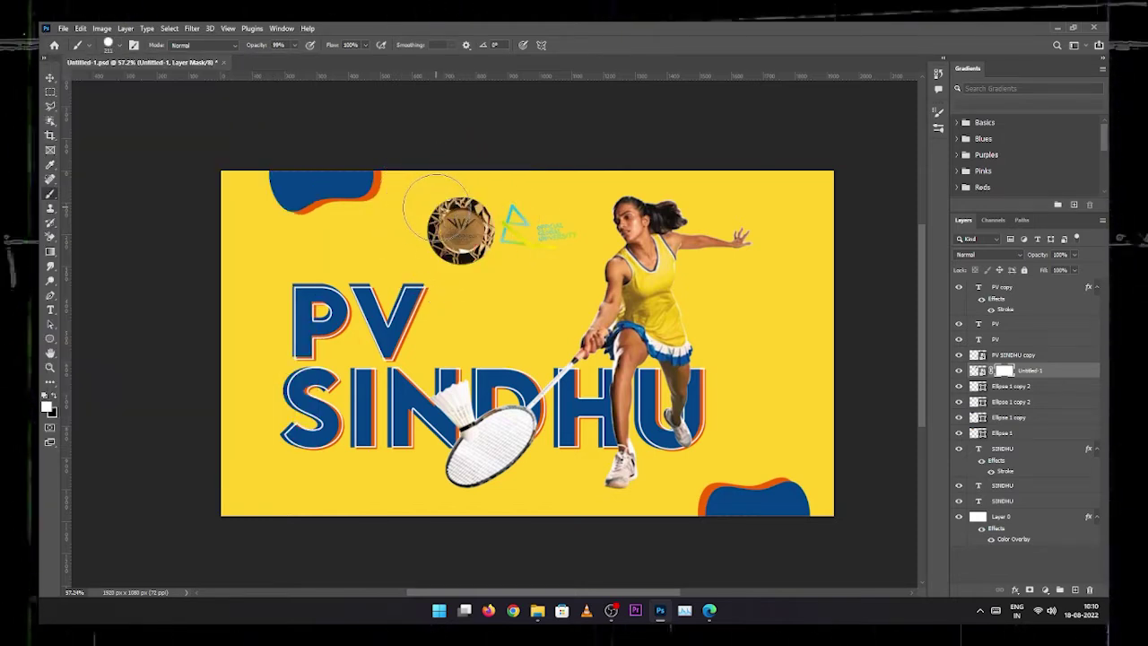
{"action": "mouse_move", "coordinate": [441, 208]}
{"action": "left_mouse_down"}
{"action": "mouse_move", "coordinate": [461, 226]}
{"action": "mouse_move", "coordinate": [321, 188]}
{"action": "mouse_move", "coordinate": [297, 193]}
{"action": "mouse_move", "coordinate": [364, 200]}
{"action": "left_mouse_up"}
- Fit the university logo onto the upper blue blob, shifting the blue and orange blobs slightly down and to the right
{"action": "key", "text": "v"}
{"action": "left_click", "coordinate": [341, 193], "text": "ctrl"}
{"action": "left_click", "coordinate": [359, 188], "text": "ctrl+shift"}
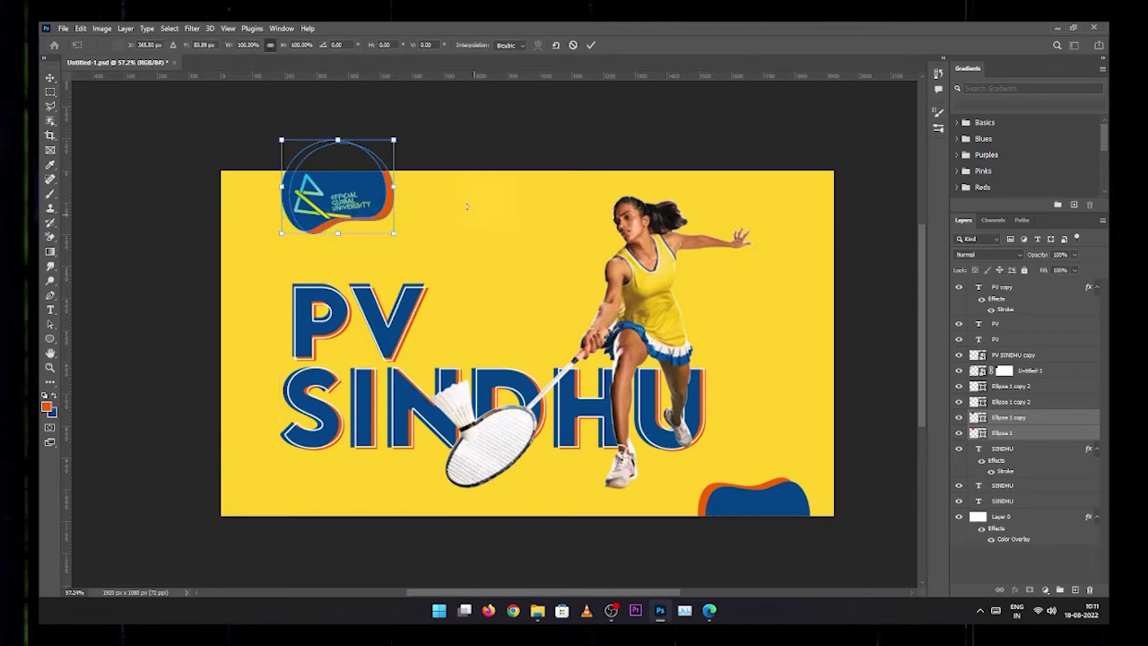
{"action": "key", "text": "Return"}
{"action": "left_click", "coordinate": [353, 204]}
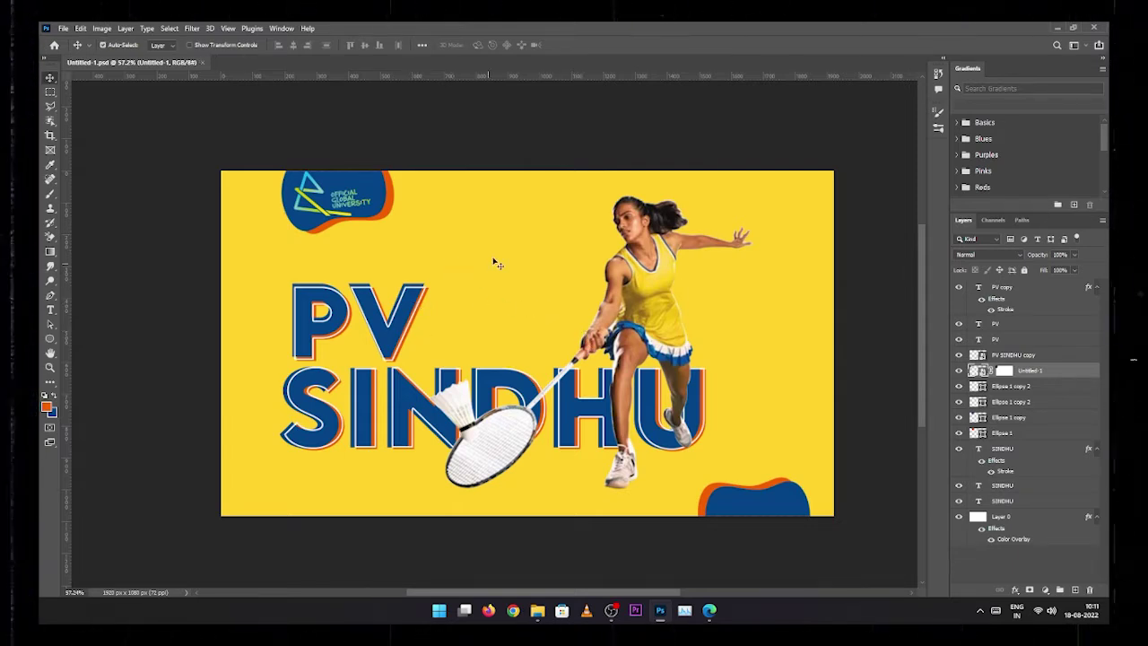
- Place the gold medal image just above the background layer, scaled down to hang from the upper edge between the logo and player
{"action": "left_click", "coordinate": [289, 334]}
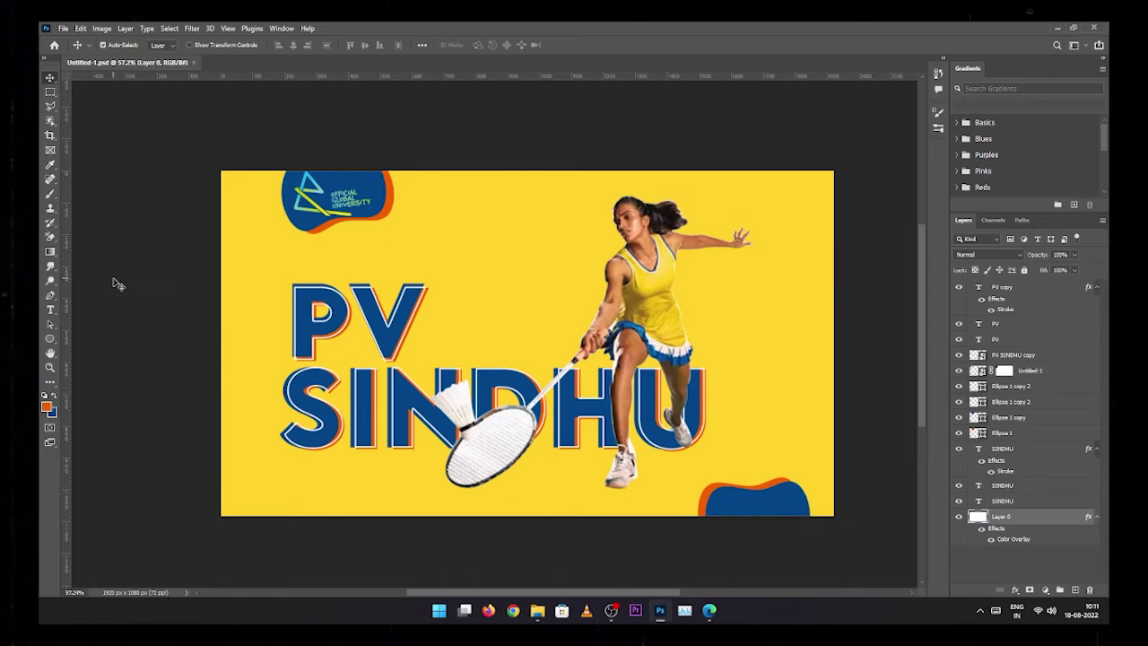
{"action": "key", "text": "alt+Tab"}
{"action": "left_click_drag", "start_coordinate": [314, 176], "coordinate": [607, 291]}
{"action": "left_click_drag", "start_coordinate": [490, 220], "coordinate": [552, 270]}
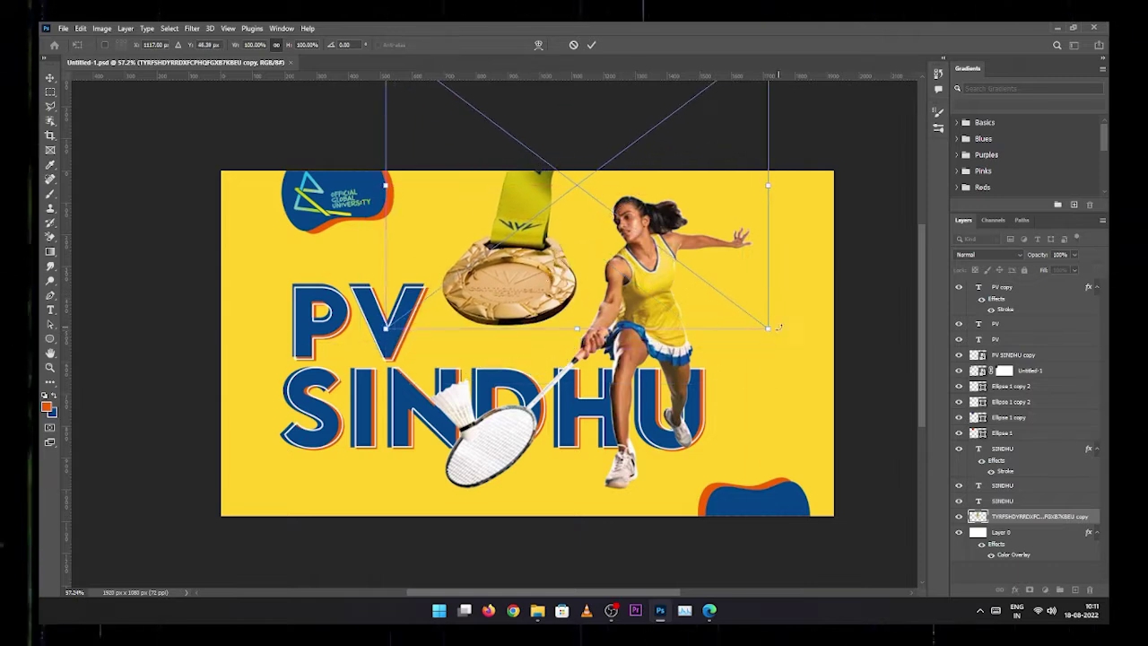
{"action": "left_click_drag", "start_coordinate": [768, 328], "coordinate": [694, 273]}
{"action": "left_click_drag", "start_coordinate": [502, 257], "coordinate": [521, 333]}
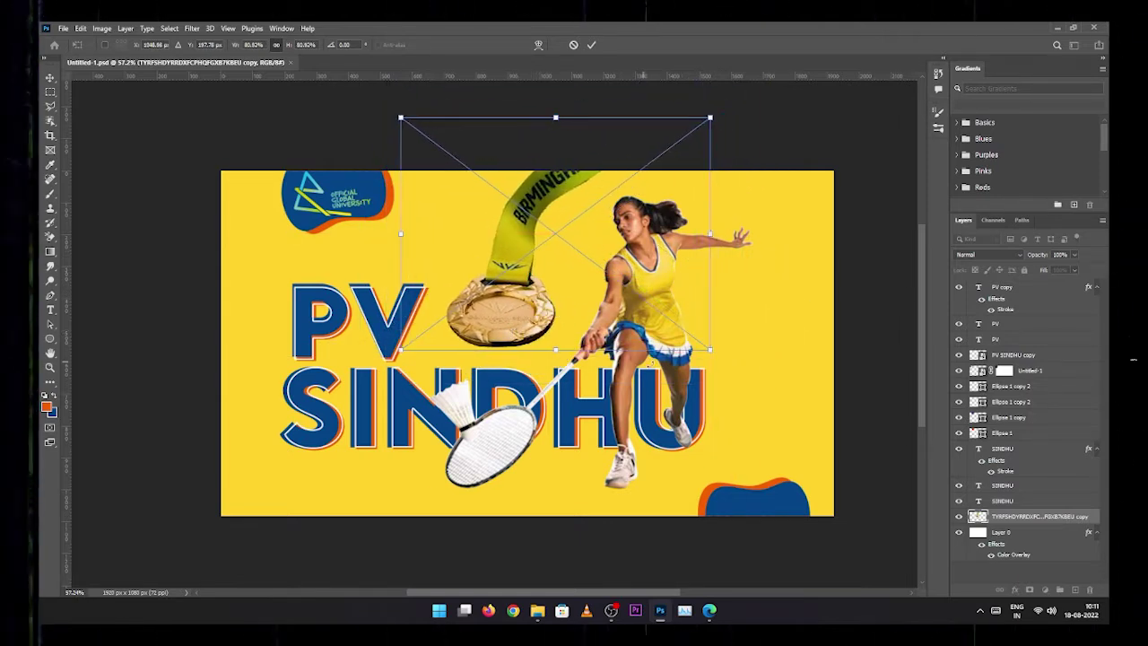
{"action": "left_click_drag", "start_coordinate": [710, 349], "coordinate": [593, 262]}
{"action": "left_click_drag", "start_coordinate": [483, 258], "coordinate": [529, 279]}
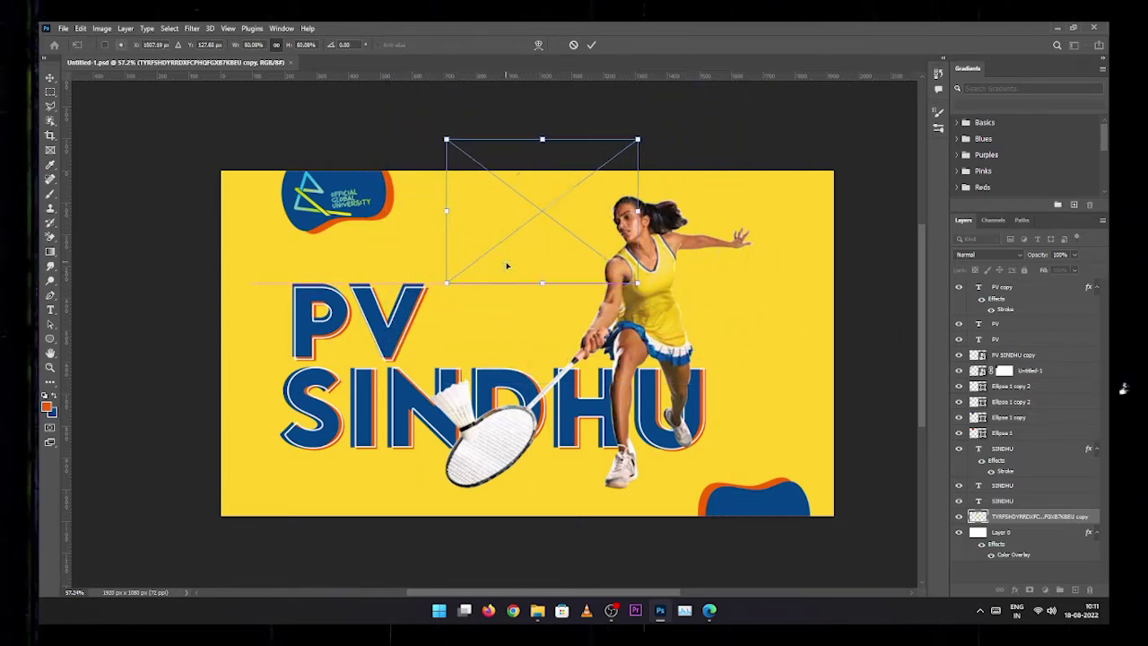
{"action": "left_click", "coordinate": [591, 44]}
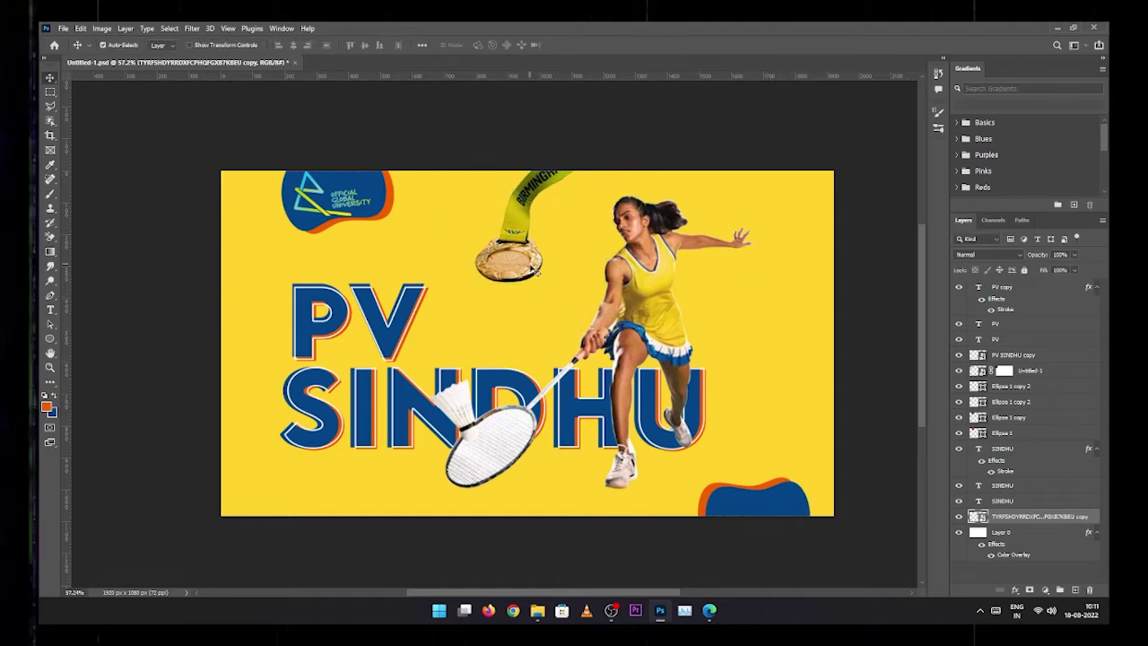
- Draw a rectangle about 1742 × 745 px behind the name text and player, with no fill
{"action": "left_click_drag", "start_coordinate": [50, 339], "coordinate": [105, 339]}
{"action": "left_click_drag", "start_coordinate": [251, 231], "coordinate": [805, 468]}
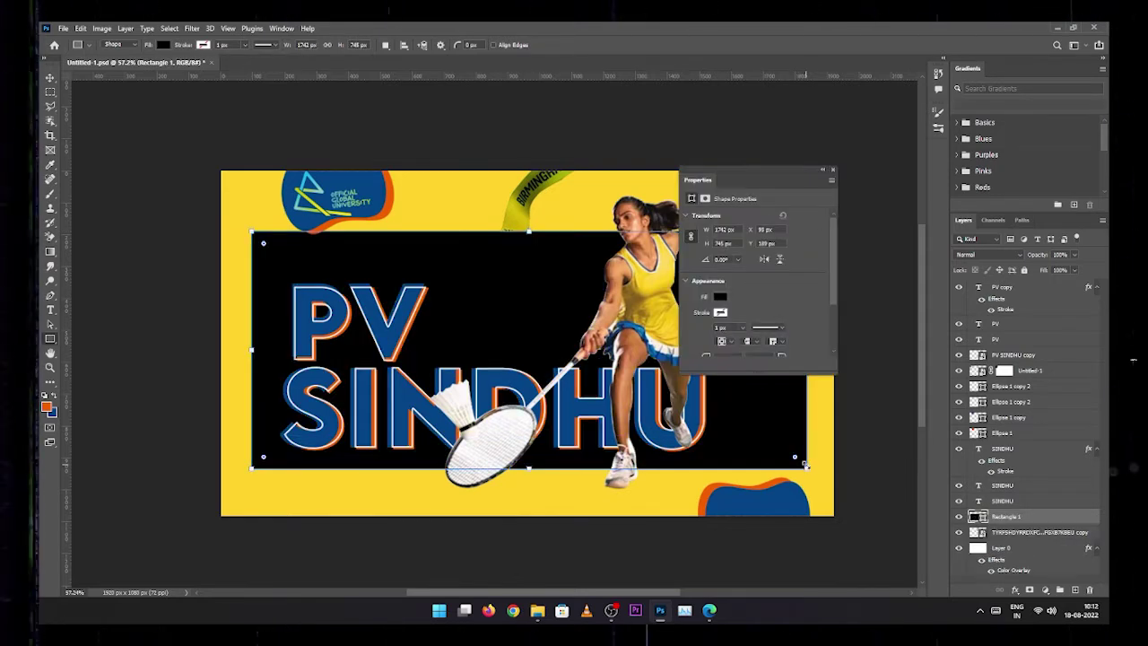
{"action": "left_click", "coordinate": [832, 171]}
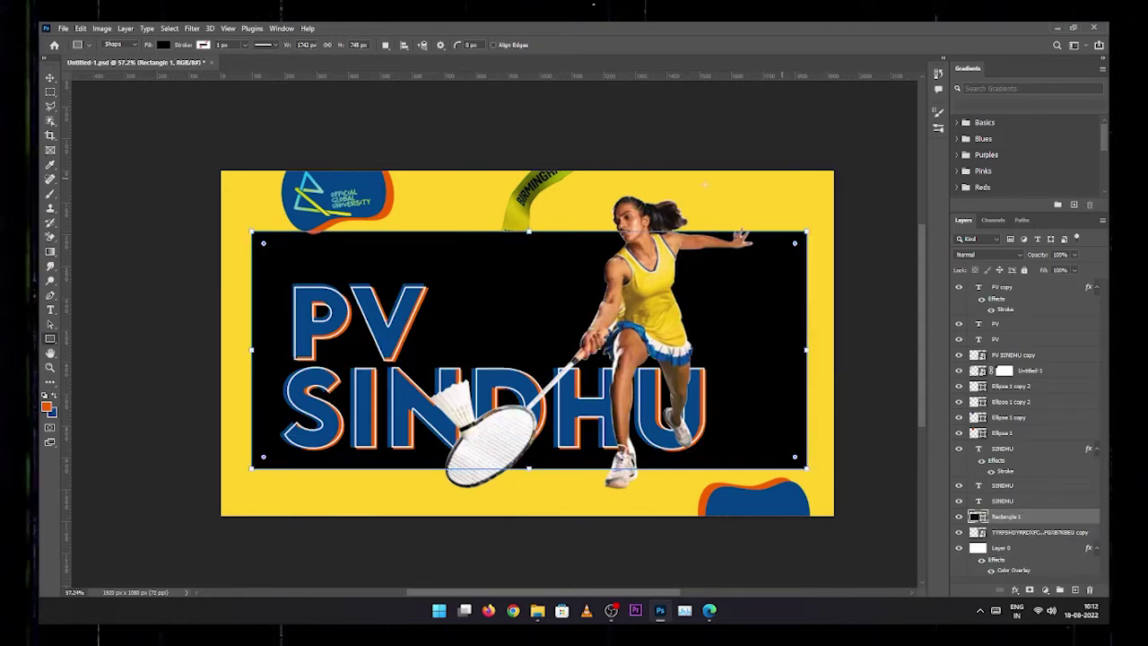
{"action": "left_click", "coordinate": [163, 44]}
{"action": "left_click", "coordinate": [98, 65]}
- Give the rectangle a white stroke 10 px wide
{"action": "left_click", "coordinate": [189, 45]}
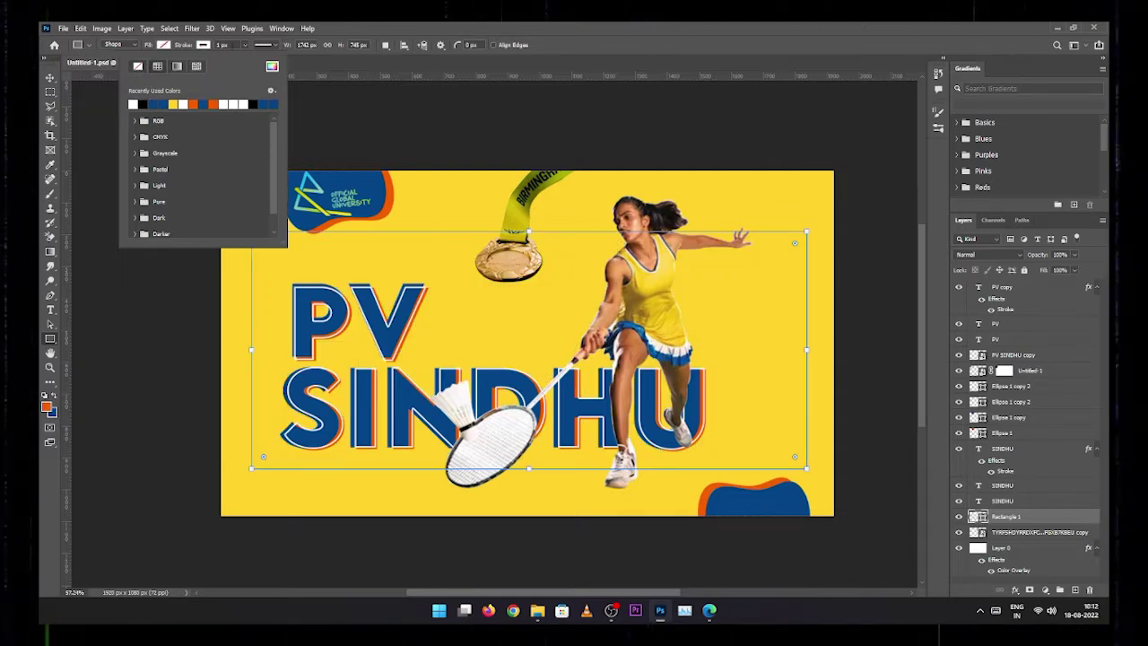
{"action": "left_click_drag", "start_coordinate": [229, 45], "coordinate": [179, 29]}
{"action": "type", "text": "4"}
{"action": "key", "text": "Return"}
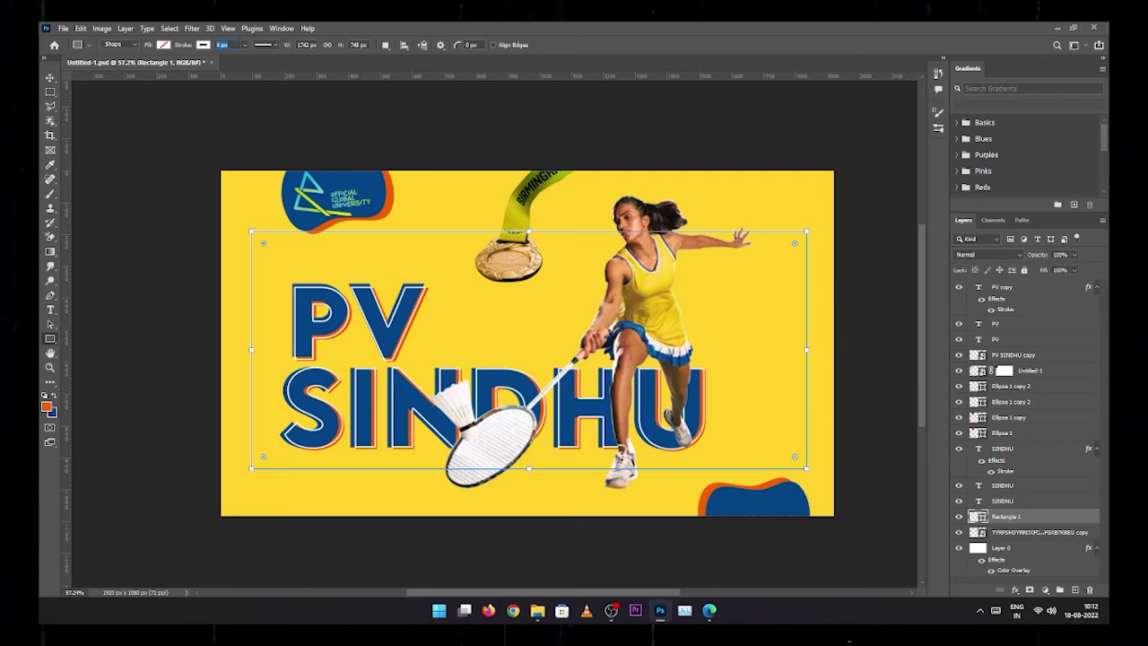
{"action": "type", "text": "0"}
{"action": "key", "text": "Return"}
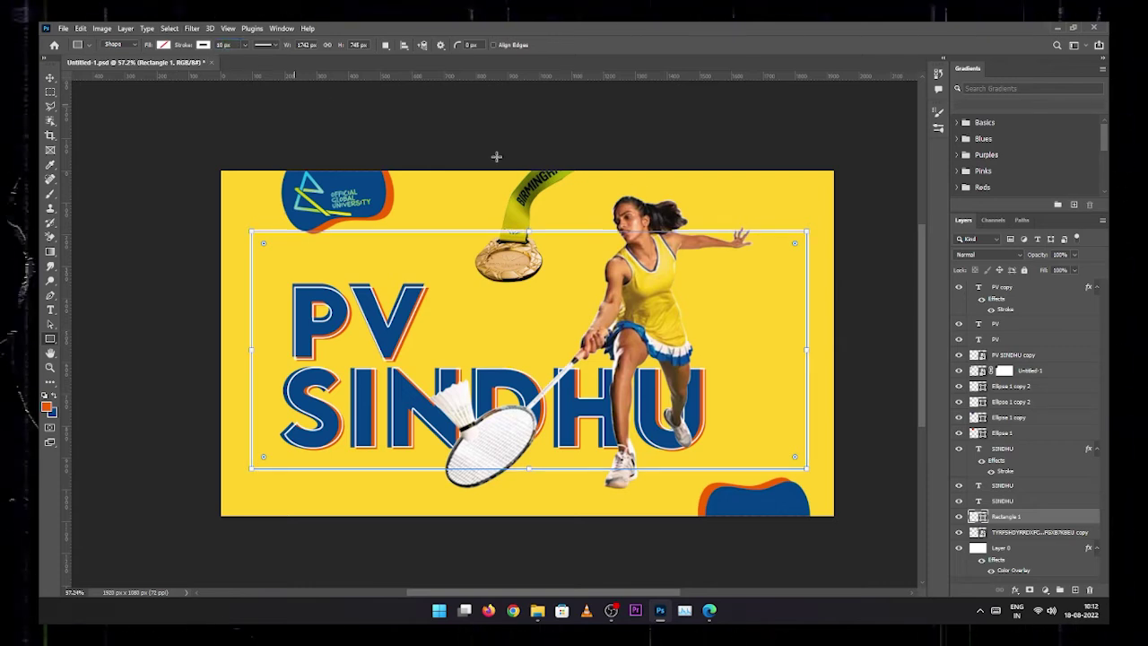
- Round all corners of the white frame and rotate it about 3° counterclockwise
{"action": "left_click_drag", "start_coordinate": [795, 243], "coordinate": [791, 246]}
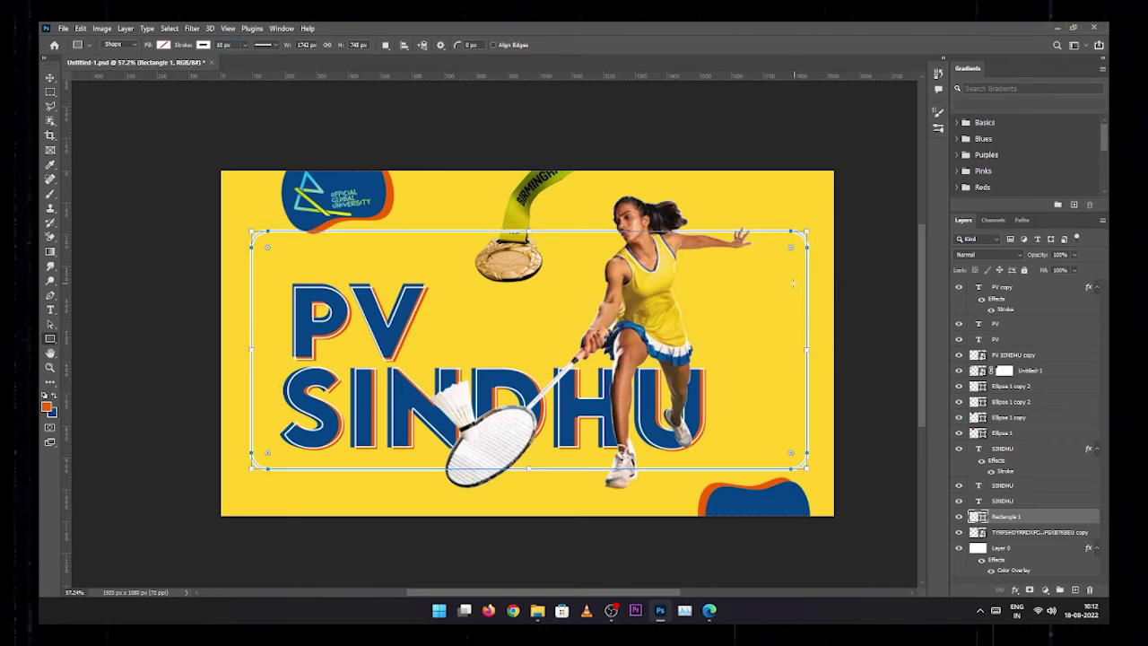
{"action": "key", "text": "Return"}
{"action": "key", "text": "ctrl+t"}
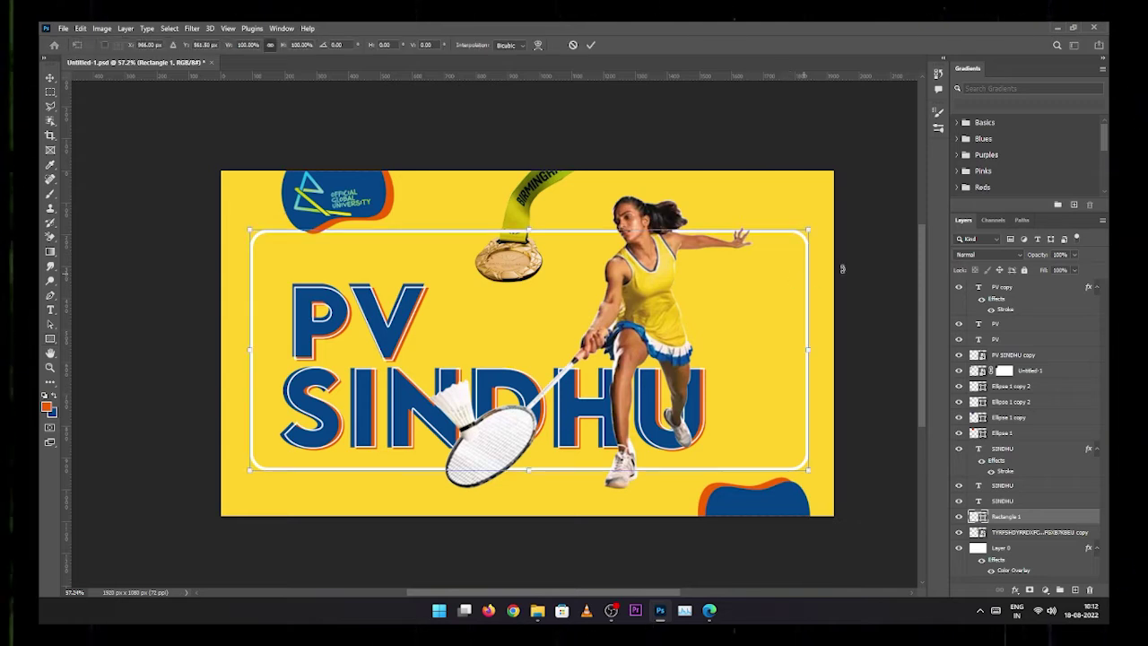
{"action": "left_click_drag", "start_coordinate": [811, 230], "coordinate": [824, 210]}
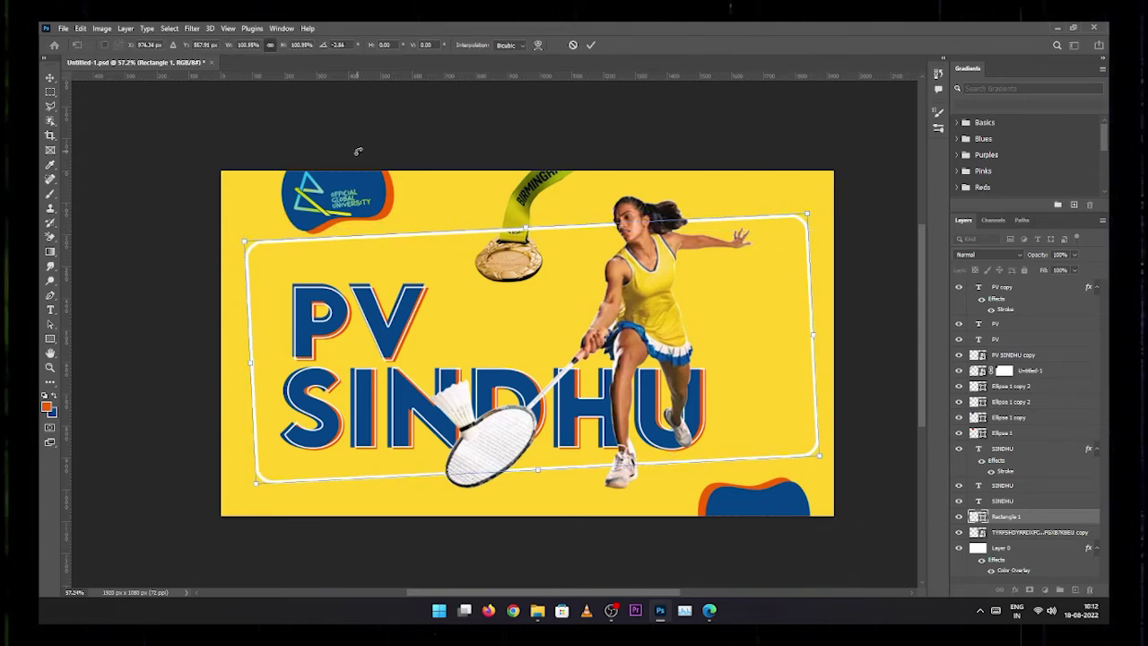
{"action": "key", "text": "Return"}
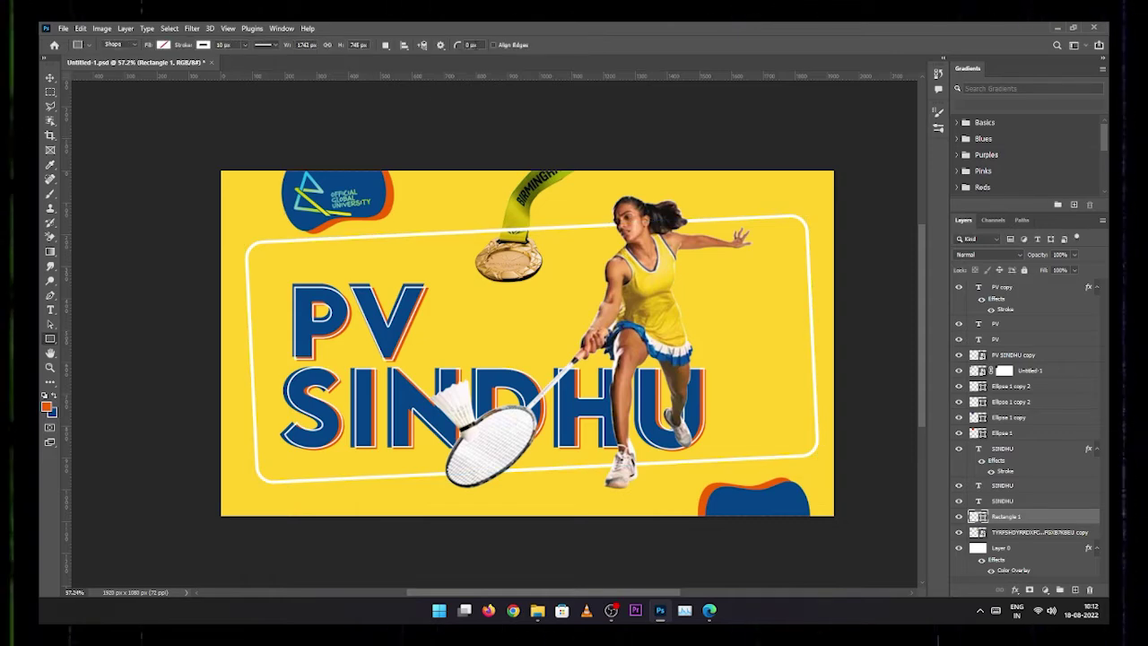
{"action": "key", "text": "v"}
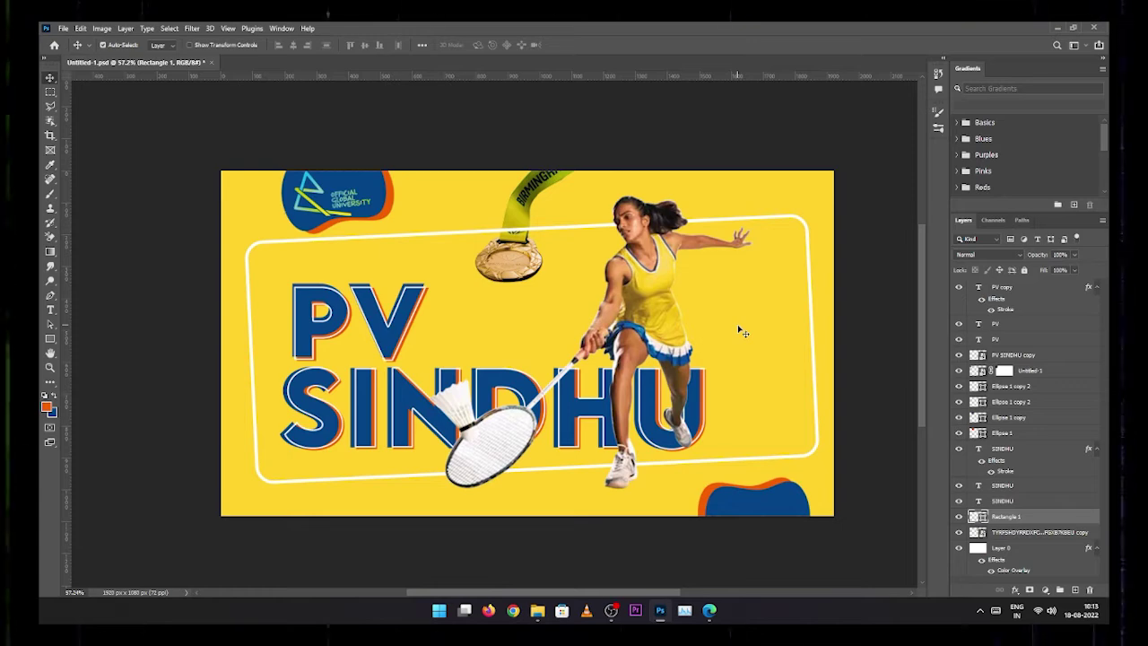
{"action": "left_click", "coordinate": [743, 333]}
{"action": "key", "text": "ctrl+t"}
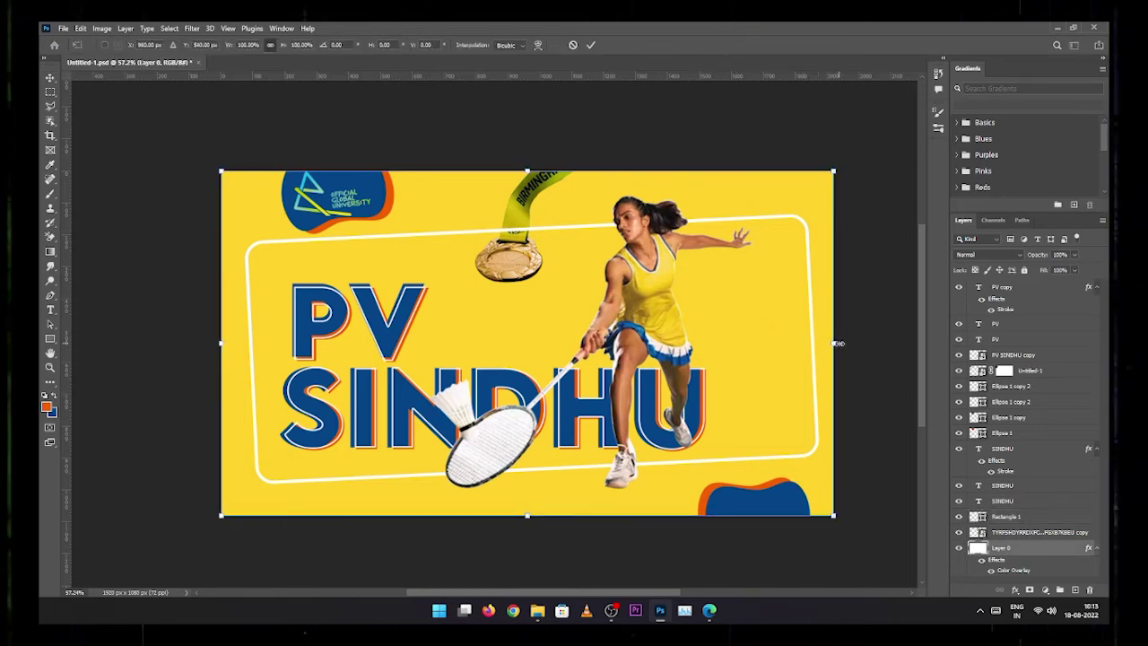
{"action": "left_click_drag", "start_coordinate": [837, 344], "coordinate": [789, 344]}
{"action": "key", "text": "ctrl+z"}
{"action": "key", "text": "Escape"}
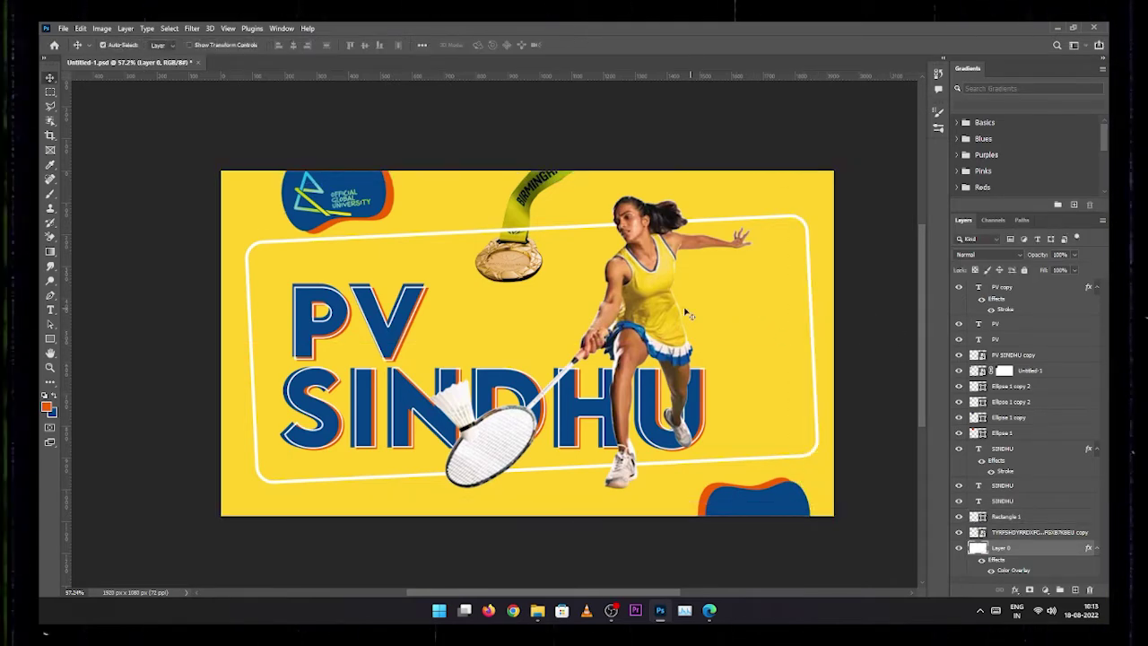
- Shrink the white frame to about 87% and position it around the name text
{"action": "left_click_drag", "start_coordinate": [471, 235], "coordinate": [467, 232]}
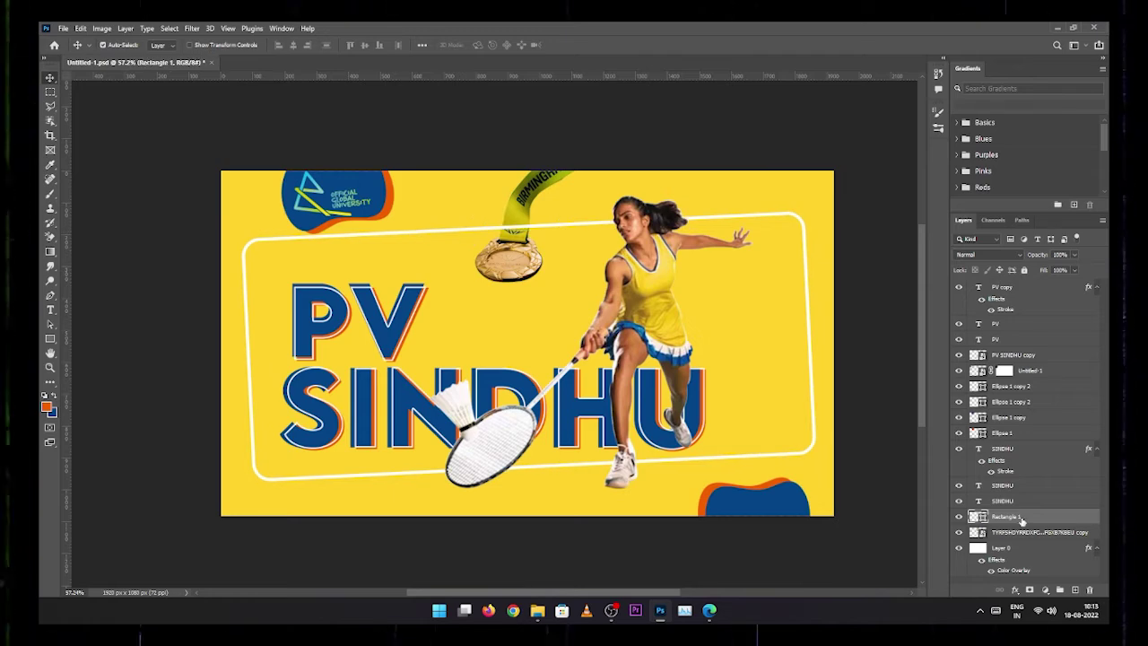
{"action": "key", "text": "ctrl+t"}
{"action": "left_click_drag", "start_coordinate": [816, 211], "coordinate": [743, 244]}
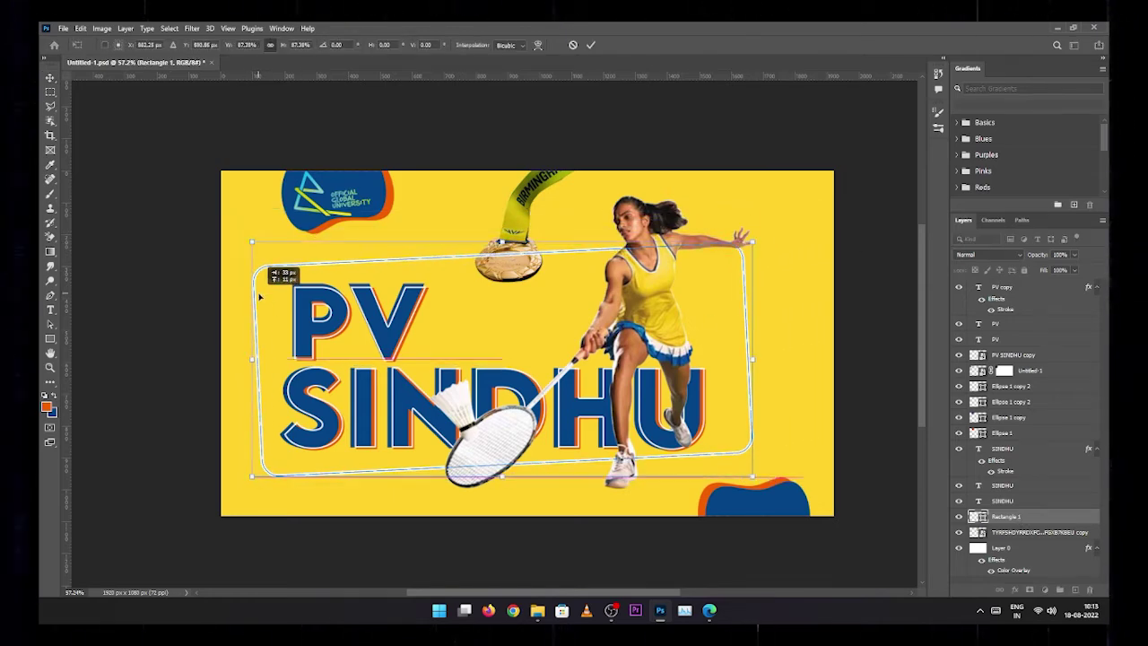
{"action": "key", "text": "Return"}
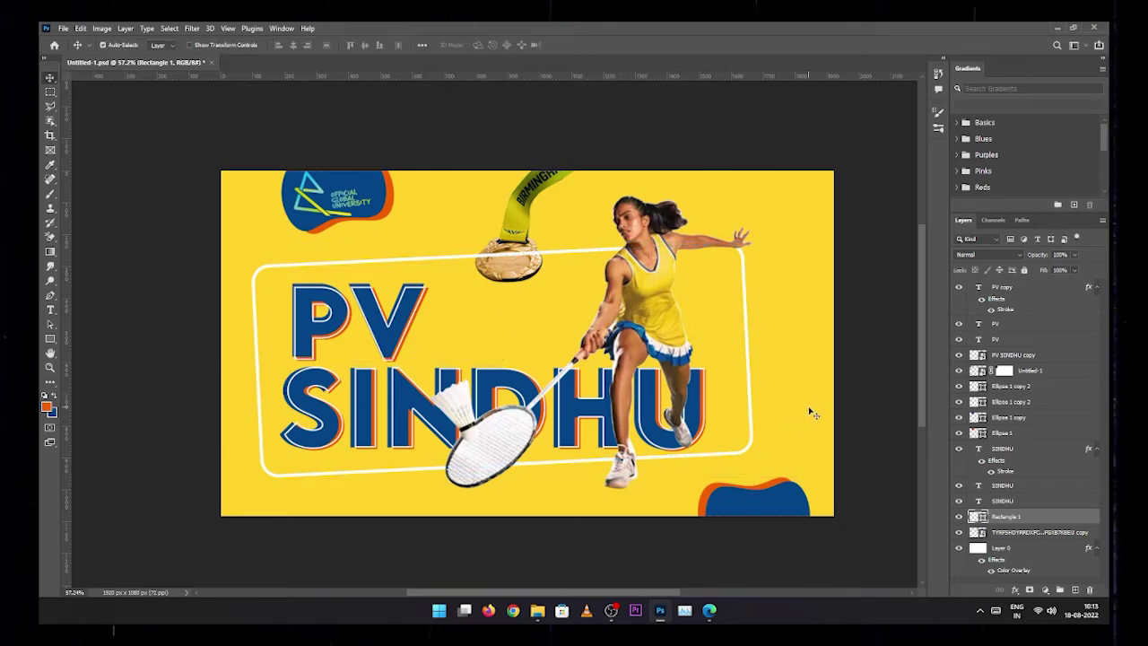
- Duplicate the player cutout with a slight offset to the right and hide the copy
{"action": "left_click", "coordinate": [662, 285]}
{"action": "key", "text": "ctrl+j"}
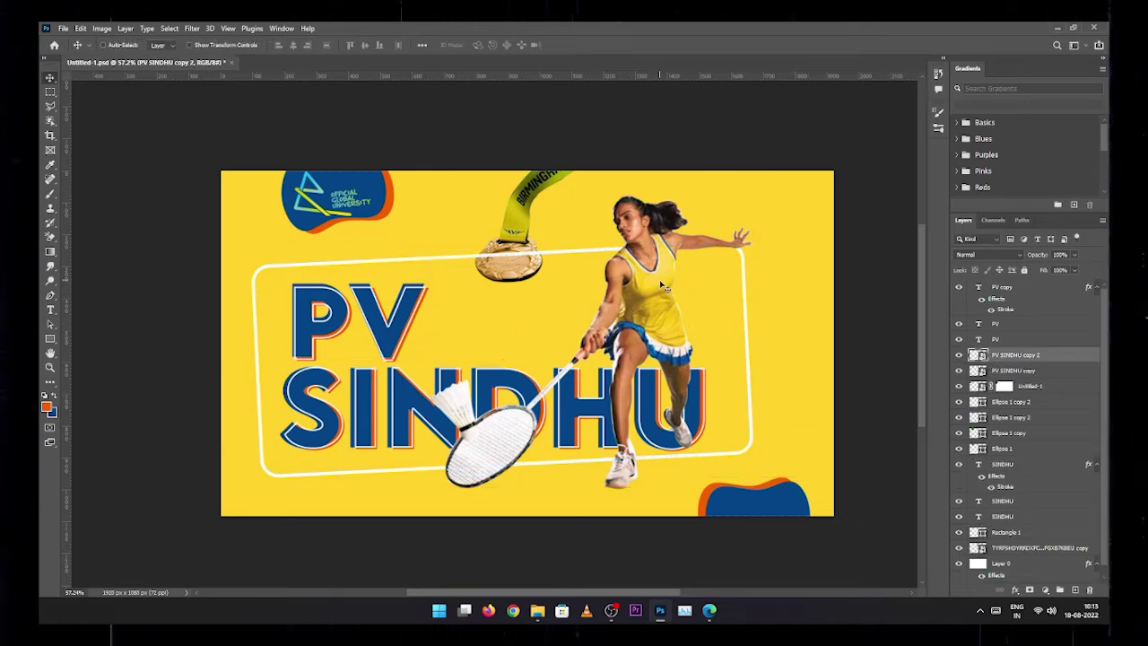
{"action": "left_click_drag", "start_coordinate": [668, 285], "coordinate": [675, 287]}
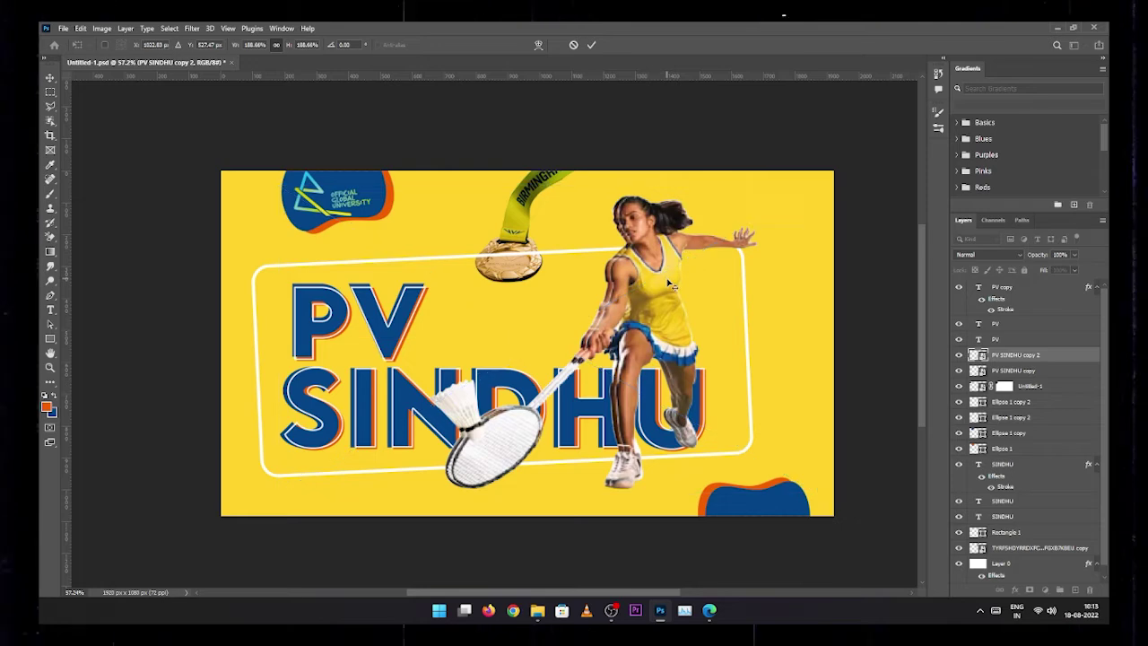
{"action": "left_click", "coordinate": [959, 355]}
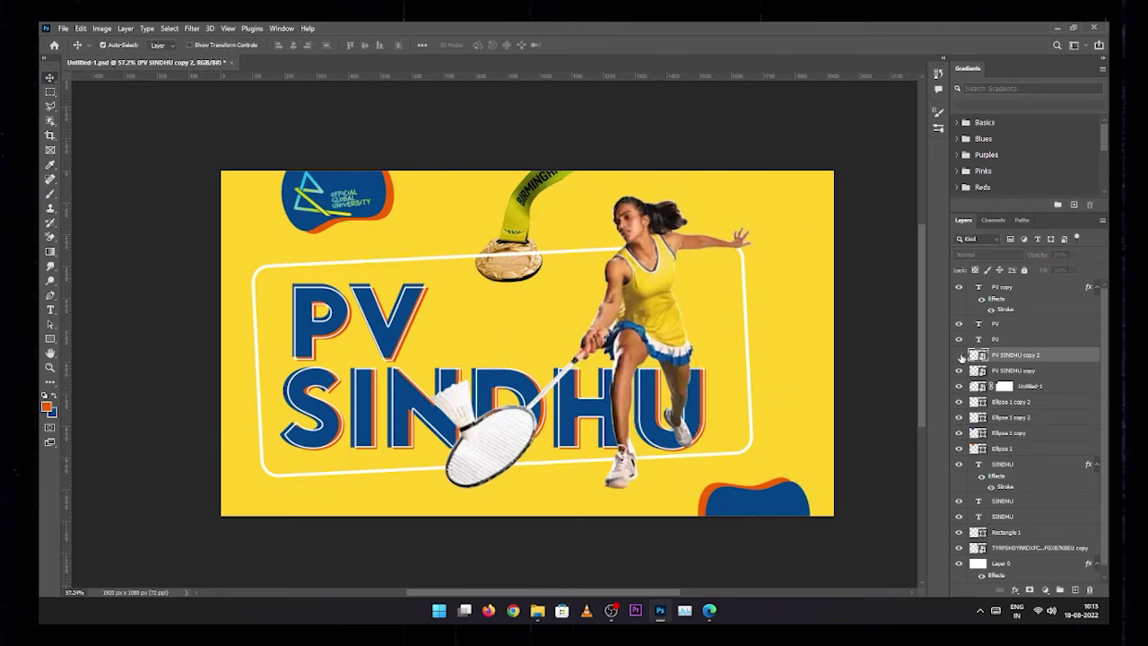
- Apply a white Color Overlay to the original PV SINDHU copy layer to turn it into a silhouette
{"action": "left_click", "coordinate": [644, 305]}
{"action": "double_click", "coordinate": [1061, 373]}
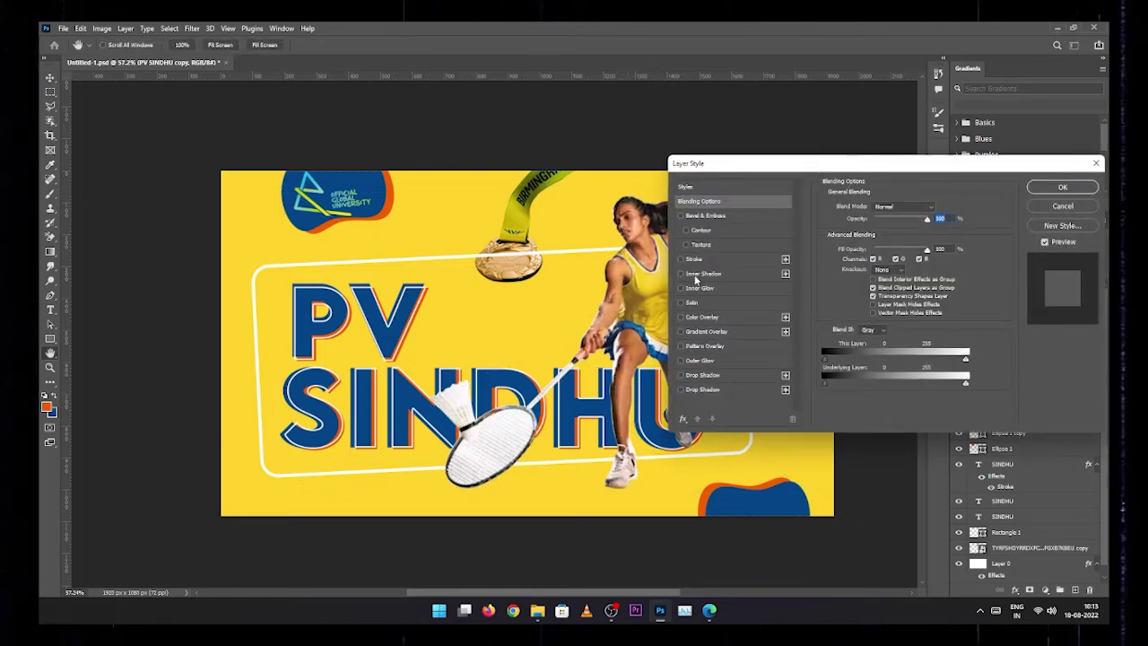
{"action": "left_click", "coordinate": [702, 317]}
{"action": "left_click", "coordinate": [937, 208]}
{"action": "left_click_drag", "start_coordinate": [861, 190], "coordinate": [793, 151]}
{"action": "key", "text": "Return"}
{"action": "key", "text": "Return"}
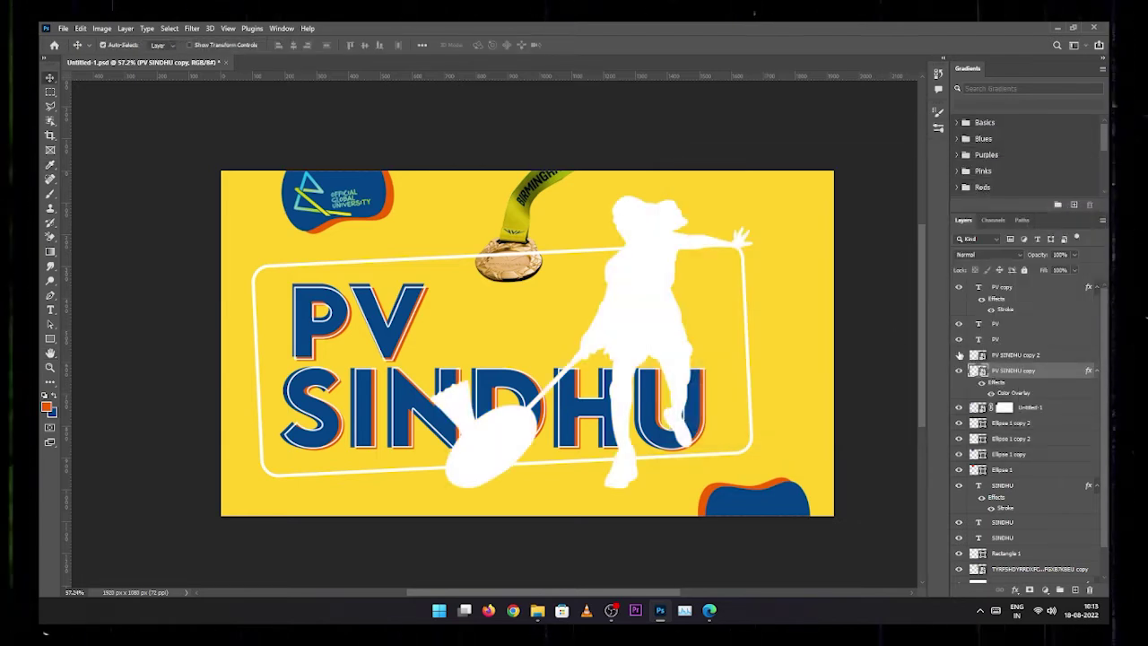
- Show the duplicate player cutout again and fine-tune its slight offset over the white silhouette
{"action": "left_click", "coordinate": [959, 354]}
{"action": "left_click", "coordinate": [590, 306]}
{"action": "left_click_drag", "start_coordinate": [656, 285], "coordinate": [652, 280]}
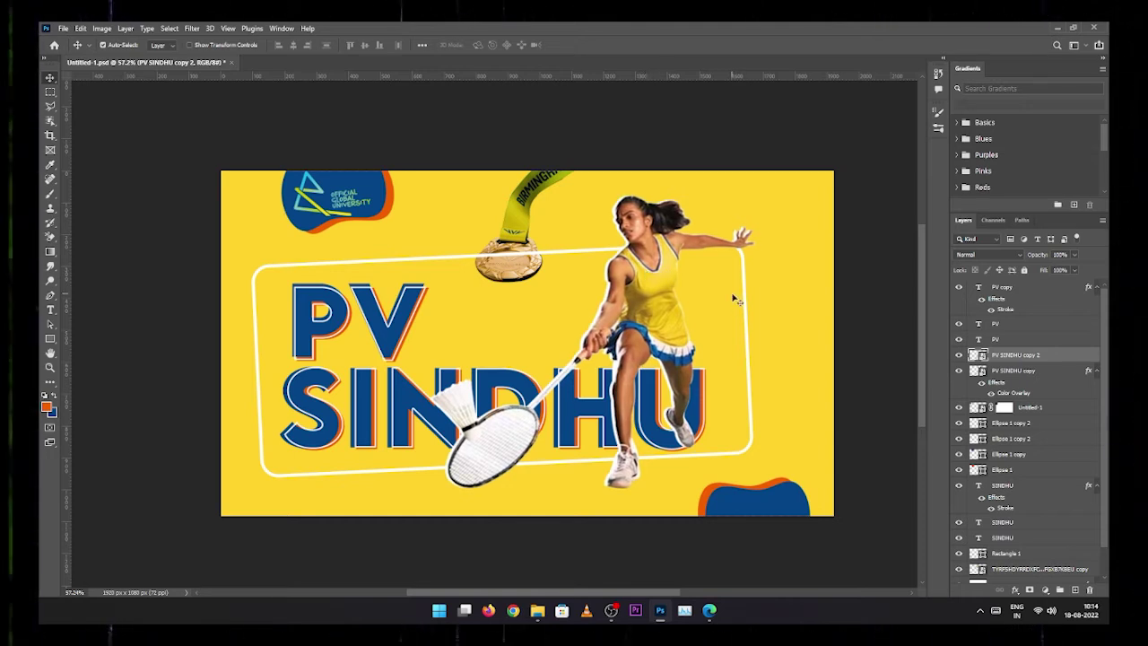
- Delete the rounded white frame and draw a square-cornered rectangle about 1525 px wide behind the name text
{"action": "left_click", "coordinate": [748, 269]}
{"action": "key", "text": "Delete"}
{"action": "left_click", "coordinate": [51, 339]}
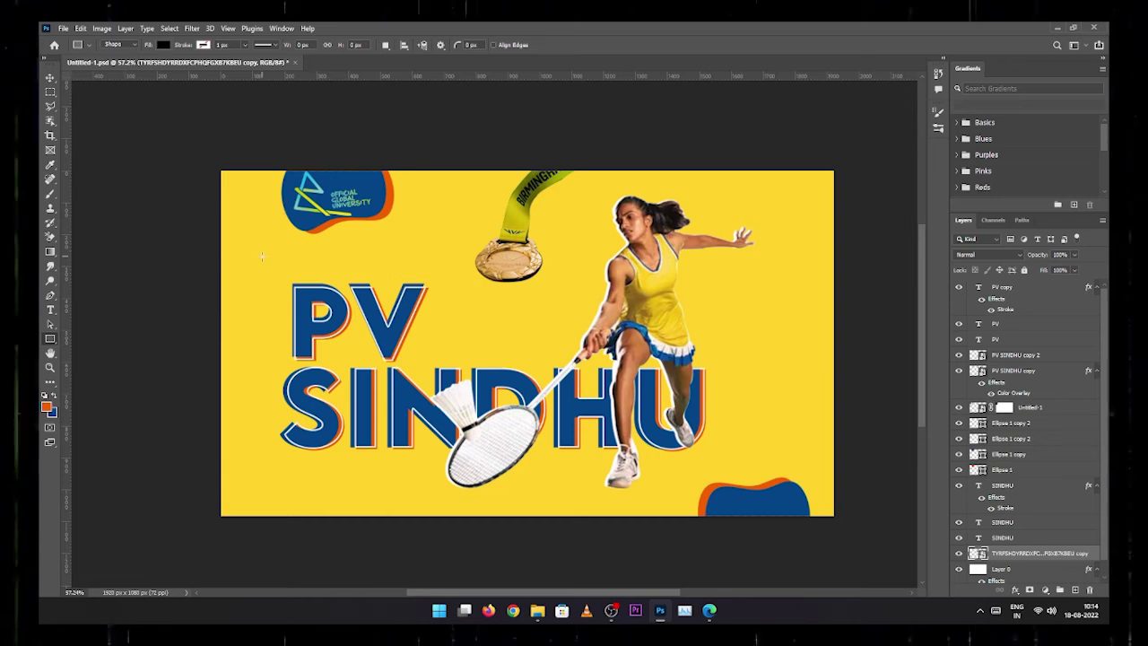
{"action": "left_click_drag", "start_coordinate": [262, 257], "coordinate": [748, 433]}
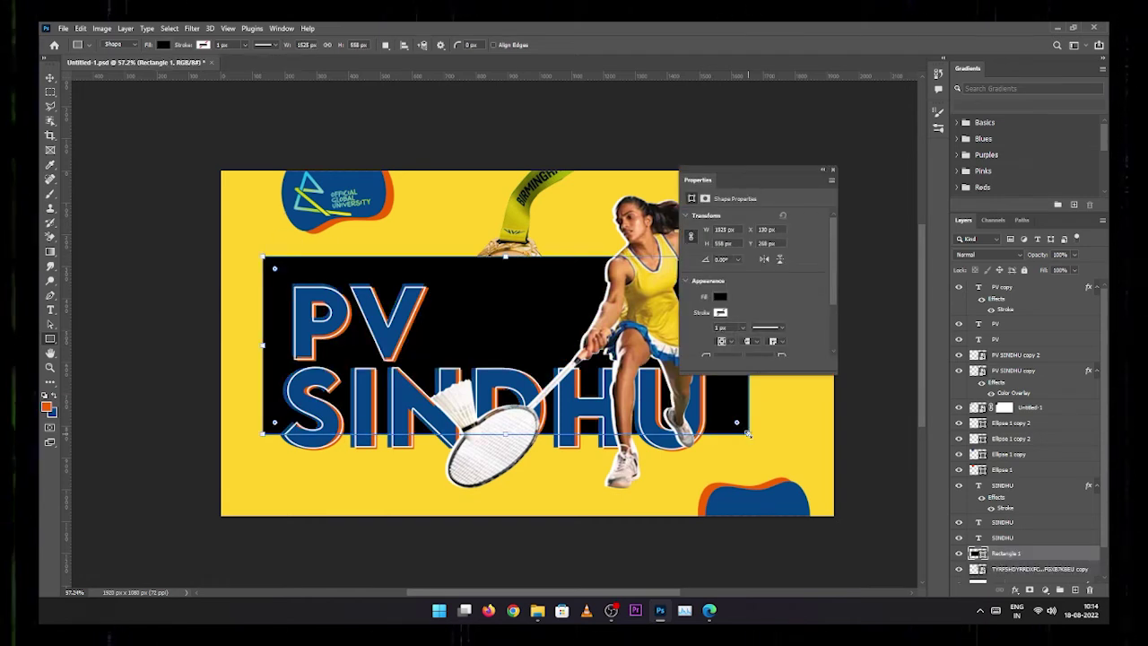
- Remove the rectangle's fill and give it a white stroke 8 px wide
{"action": "left_click", "coordinate": [162, 45]}
{"action": "left_click", "coordinate": [99, 66]}
{"action": "left_click", "coordinate": [203, 45]}
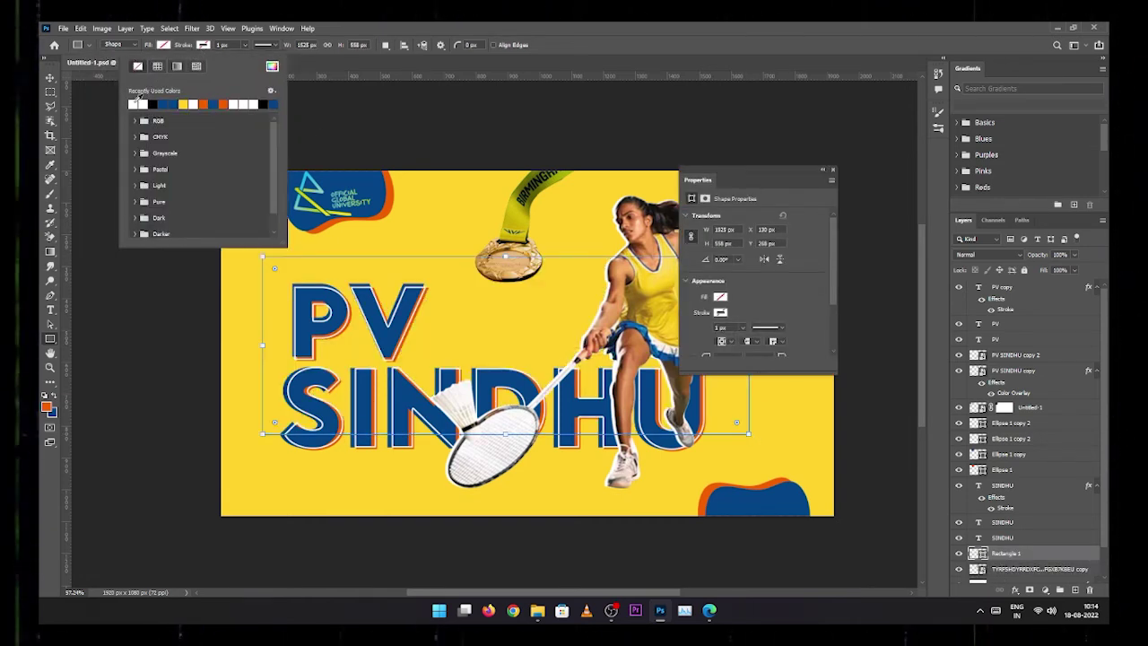
{"action": "left_click", "coordinate": [203, 45]}
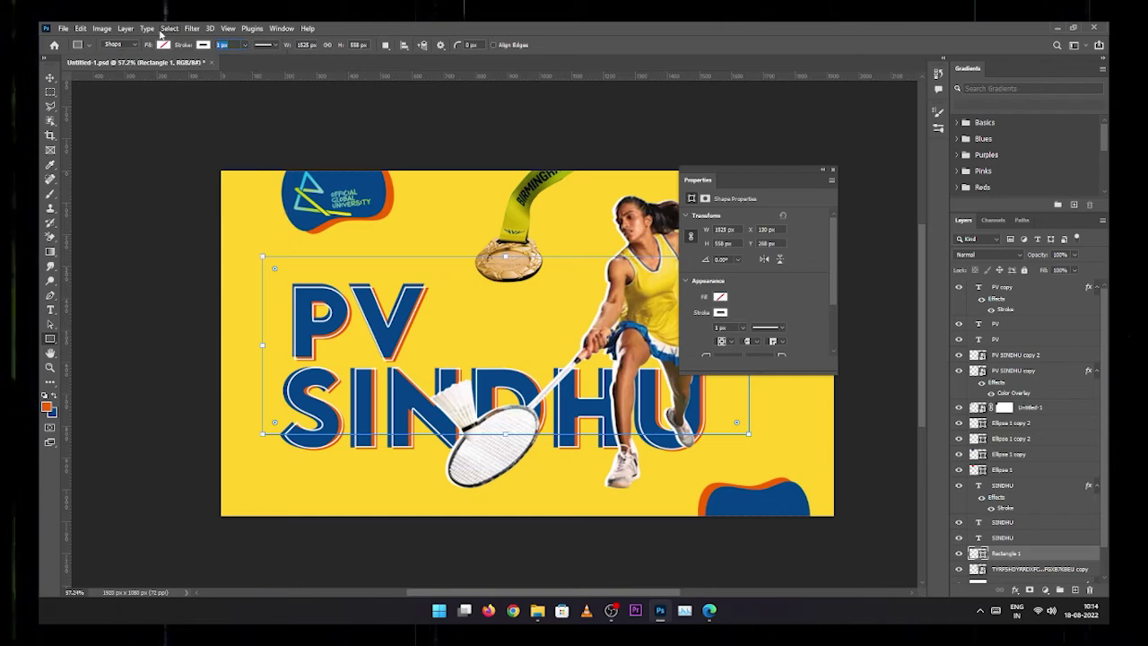
{"action": "key", "text": "Return"}
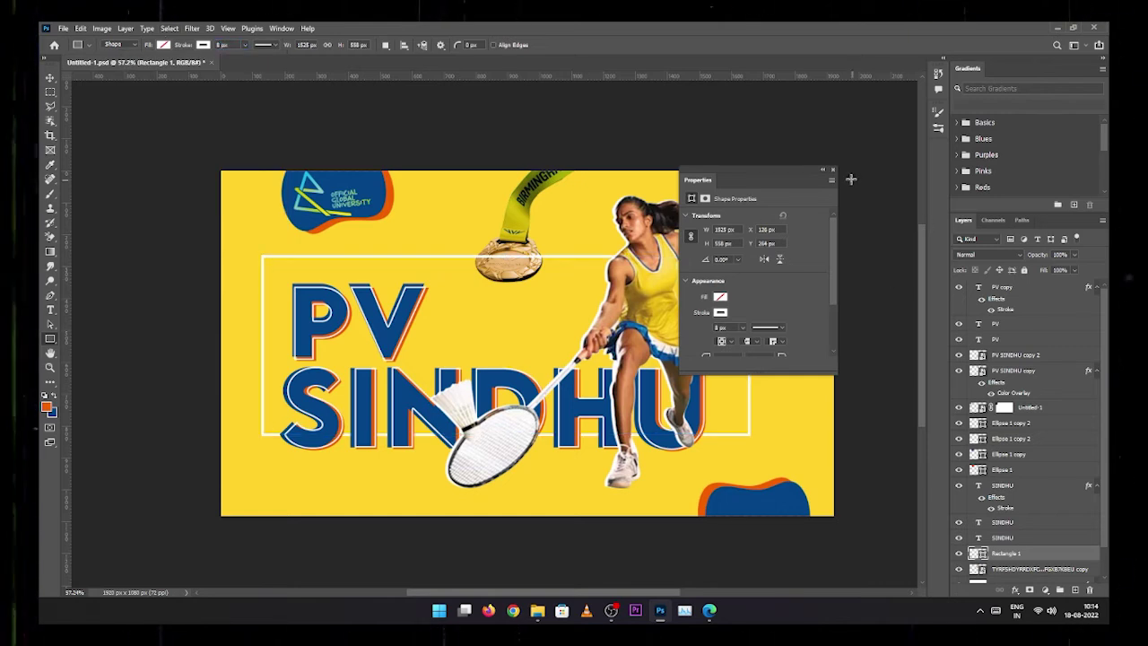
{"action": "left_click", "coordinate": [833, 170]}
- Rotate the frame about -4°, enlarge it to about 106% wide and 117% high, and move the medal up above it
{"action": "key", "text": "ctrl+t"}
{"action": "left_click_drag", "start_coordinate": [758, 251], "coordinate": [764, 223]}
{"action": "left_click_drag", "start_coordinate": [755, 418], "coordinate": [781, 441]}
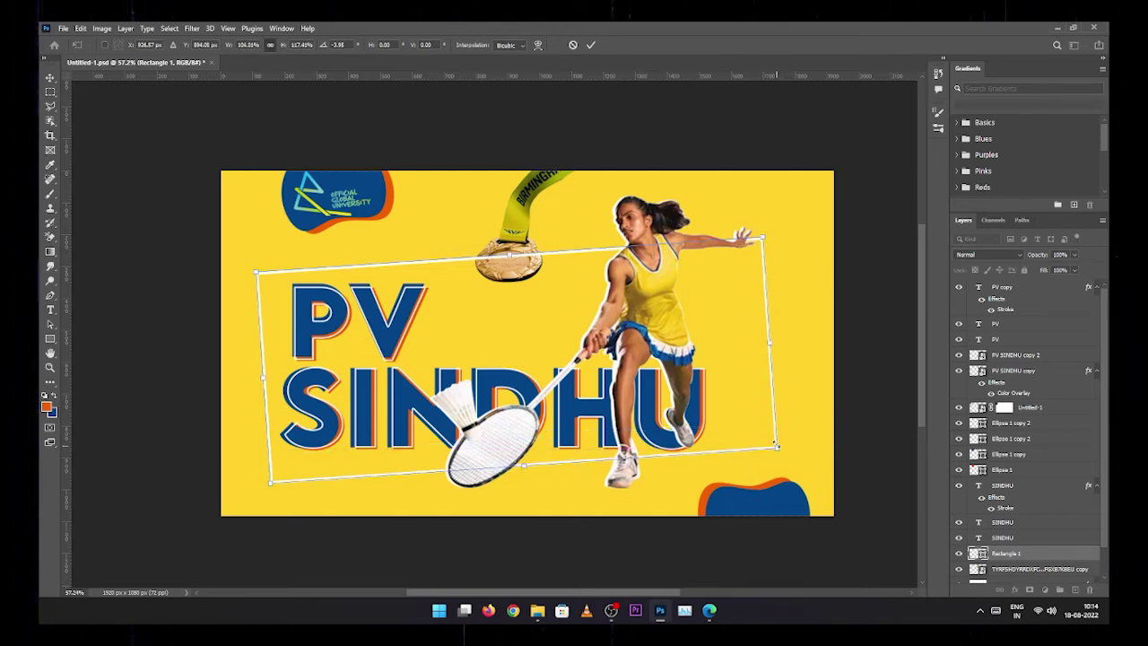
{"action": "key", "text": "Return"}
{"action": "key", "text": "v"}
{"action": "left_click_drag", "start_coordinate": [507, 213], "coordinate": [502, 181]}
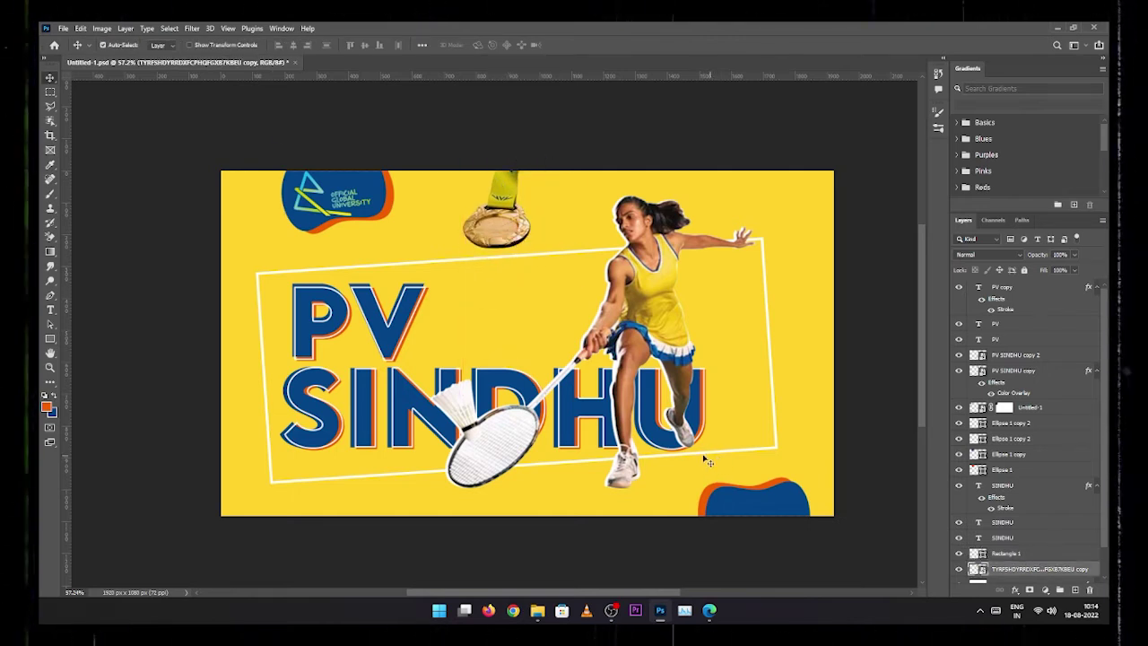
- Place stock img.jpg from the PV SINDHU GOLD folder and scale it up to cover the whole canvas
{"action": "key", "text": "alt+Tab"}
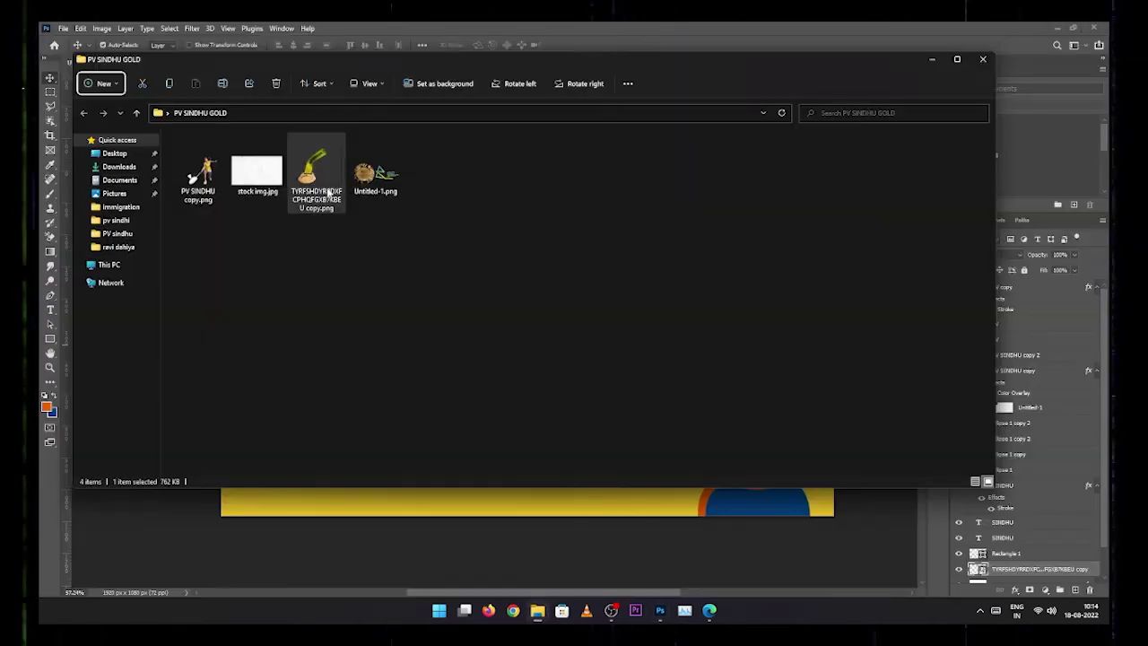
{"action": "left_click_drag", "start_coordinate": [257, 168], "coordinate": [612, 280]}
{"action": "key", "text": "alt+Tab"}
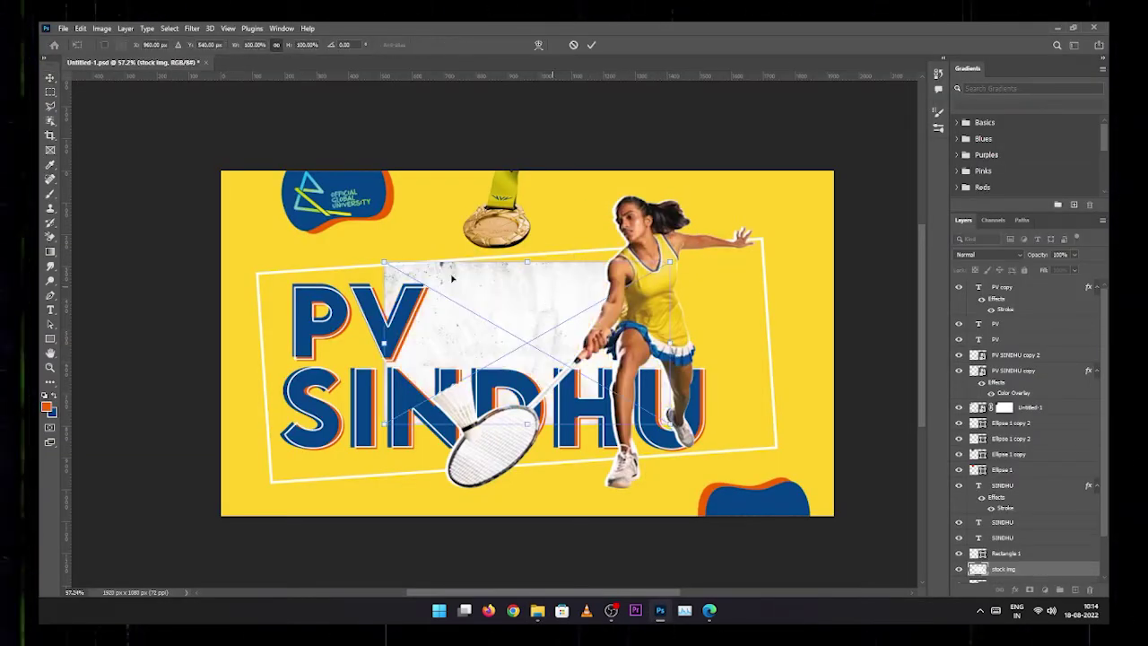
{"action": "left_click_drag", "start_coordinate": [670, 424], "coordinate": [829, 513]}
{"action": "left_click_drag", "start_coordinate": [796, 328], "coordinate": [840, 329]}
{"action": "left_click", "coordinate": [592, 44]}
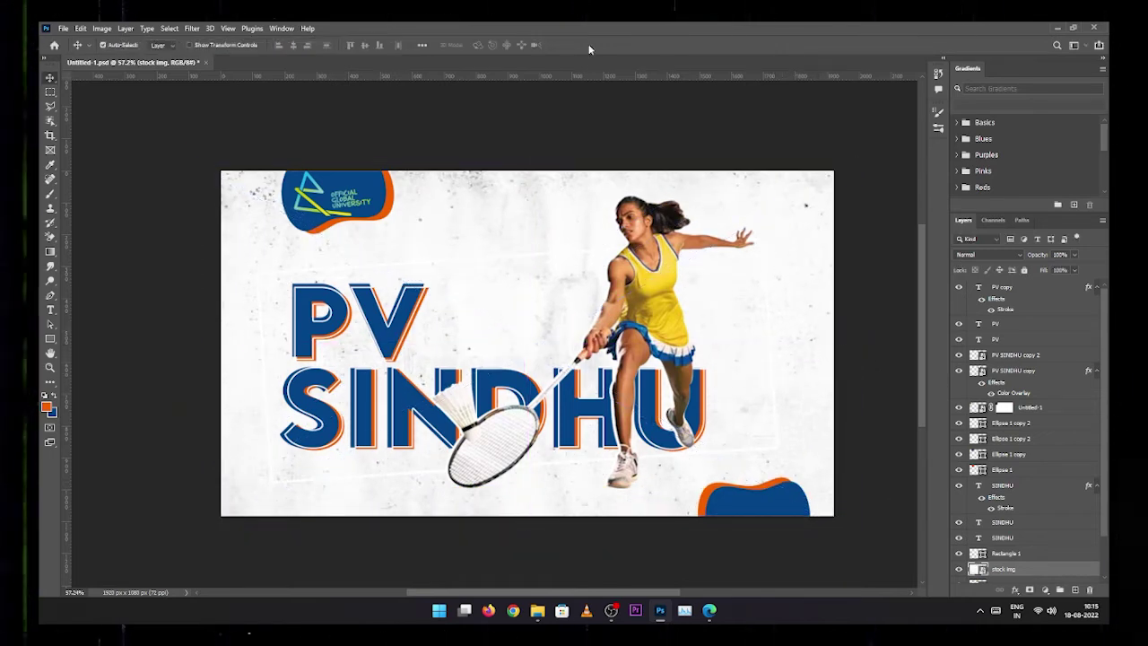
- Bring the stock img layer to the top of the layer stack and set its blend mode to Multiply
{"action": "left_click_drag", "start_coordinate": [1003, 567], "coordinate": [1040, 301]}
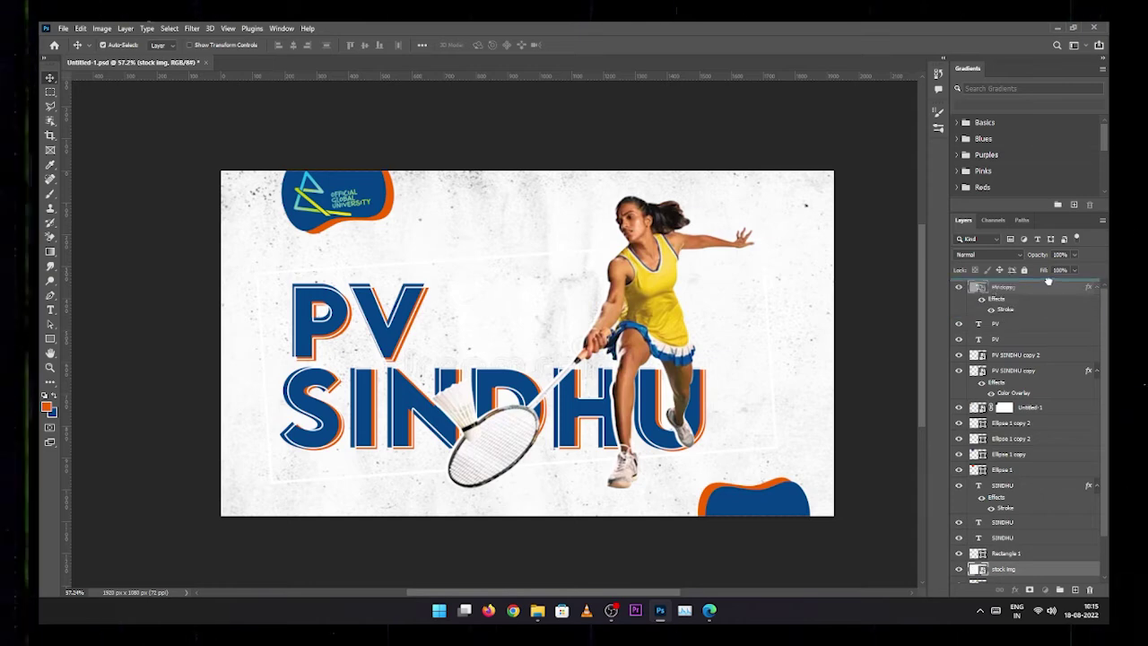
{"action": "left_click", "coordinate": [987, 255]}
{"action": "left_click", "coordinate": [981, 298]}
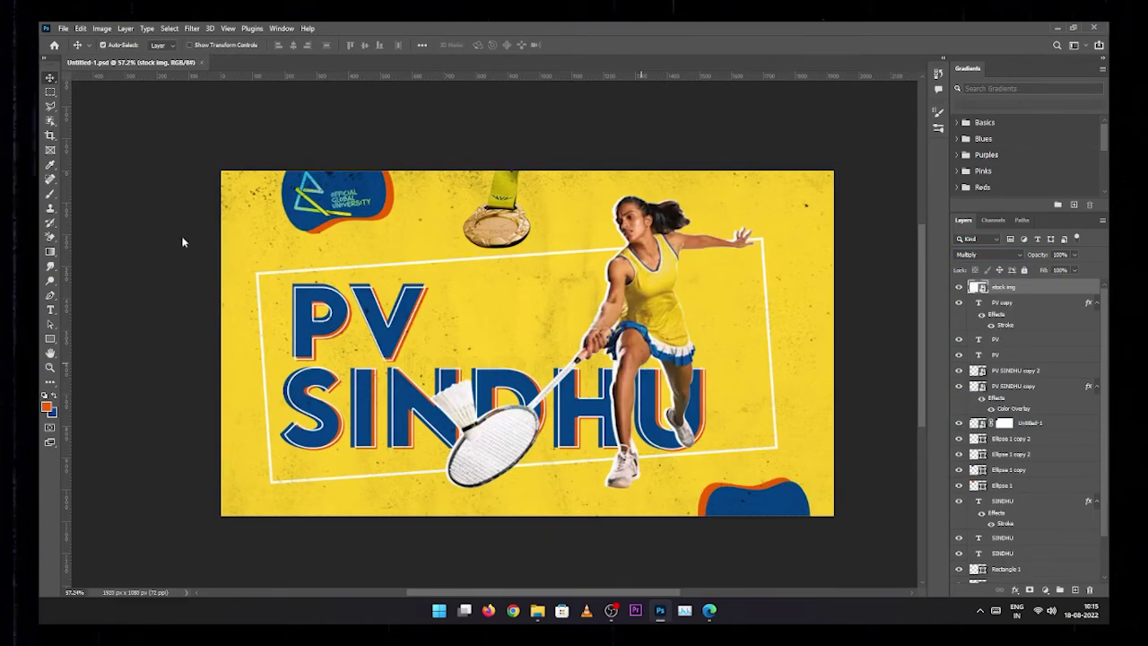
- Add a new layer and set up brush 16 from Halftone Photoshop Brushes 3 with a lowered opacity
{"action": "left_click", "coordinate": [51, 296]}
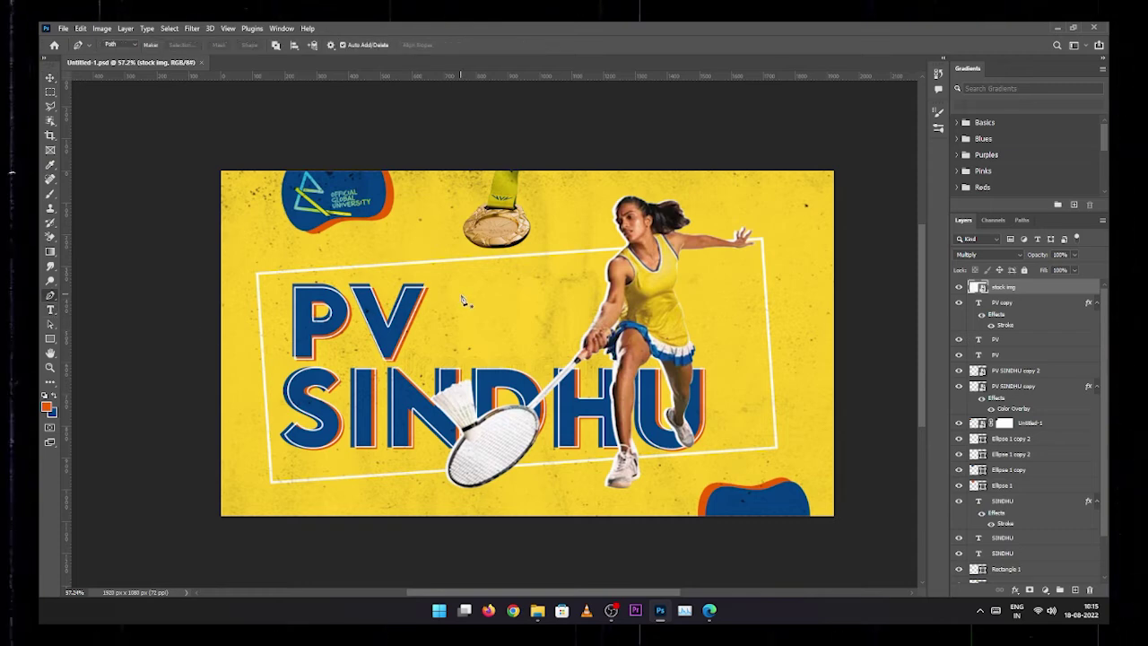
{"action": "left_click", "coordinate": [1075, 589]}
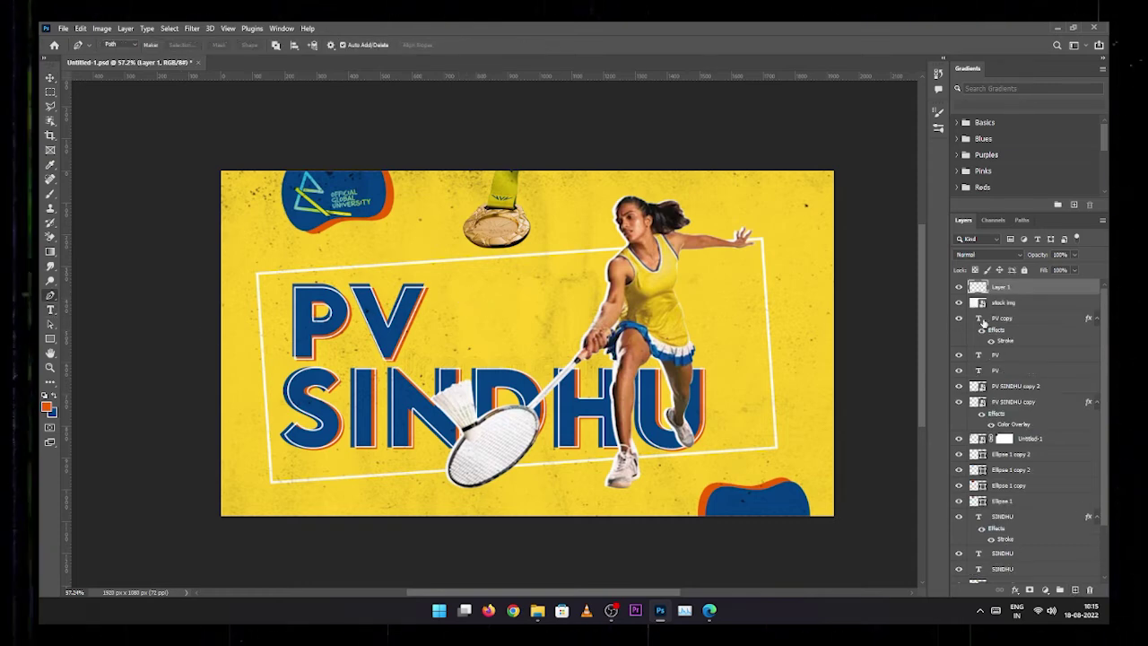
{"action": "key", "text": "b"}
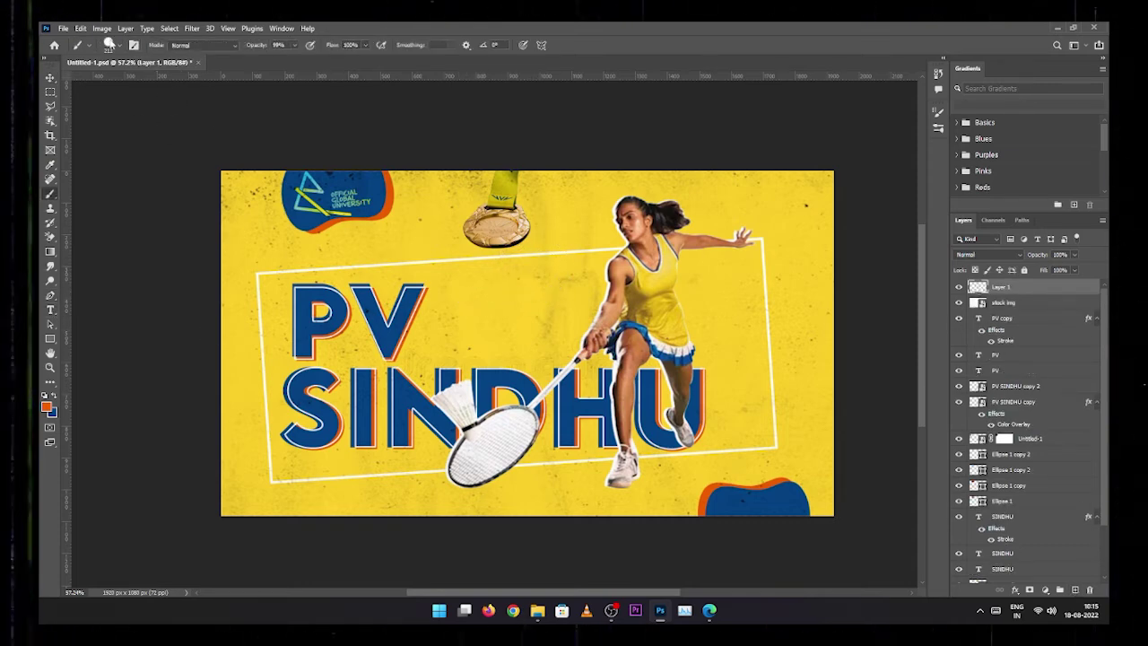
{"action": "left_click", "coordinate": [115, 45]}
{"action": "scroll", "coordinate": [138, 302], "scroll_direction": "down", "scroll_amount": 4}
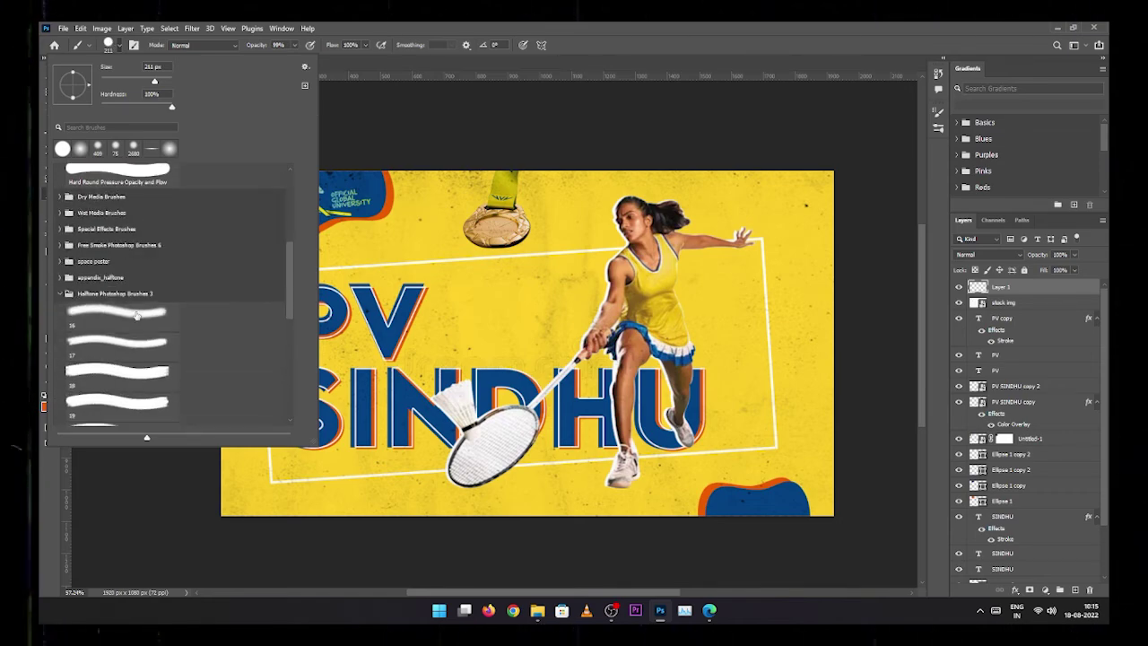
{"action": "left_click", "coordinate": [133, 314]}
{"action": "left_click", "coordinate": [652, 309]}
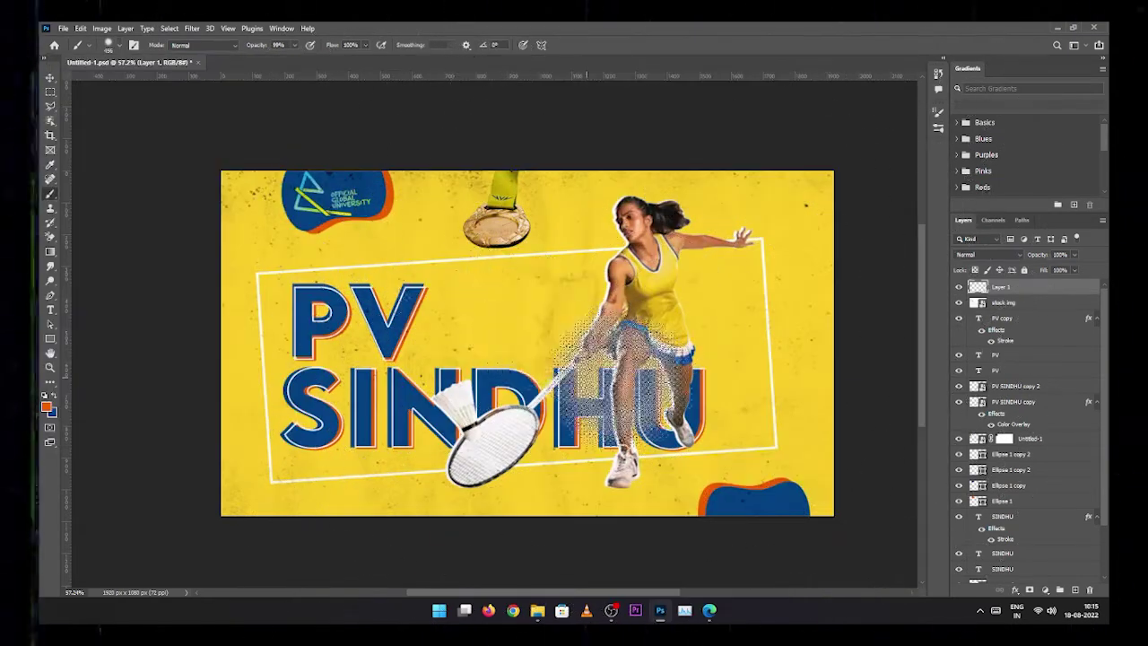
{"action": "left_click_drag", "start_coordinate": [262, 46], "coordinate": [242, 45]}
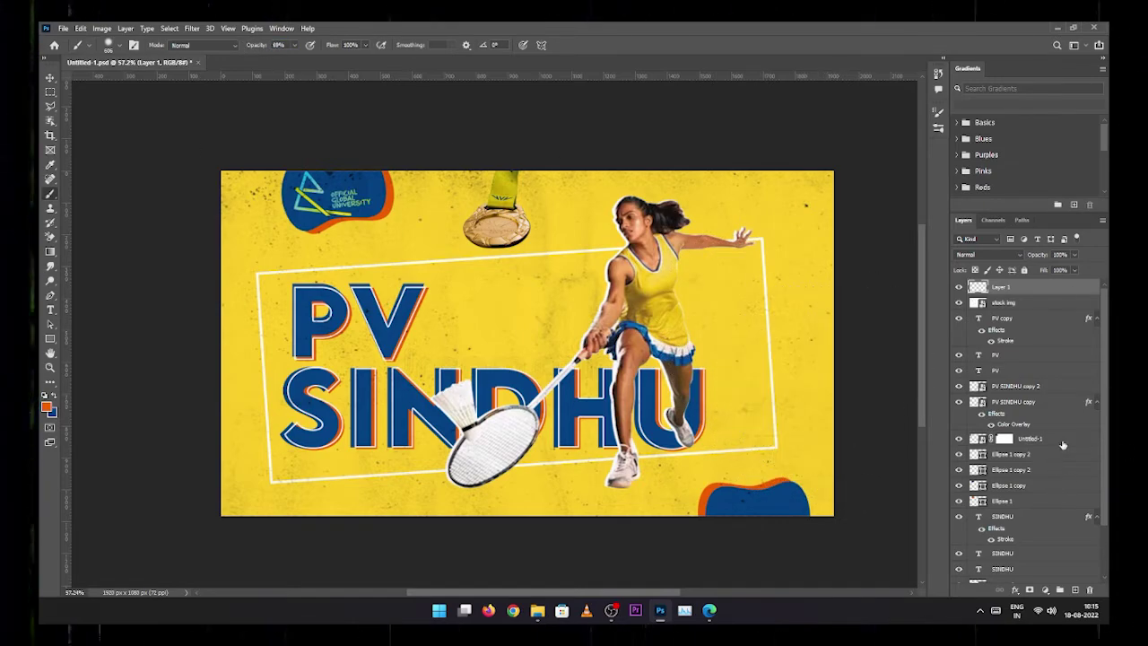
- Place Layer 1 directly above Layer 0 and paint orange halftone dots along the poster's side and upper edges
{"action": "mouse_move", "coordinate": [1073, 529]}
{"action": "left_mouse_down"}
{"action": "mouse_move", "coordinate": [1005, 509]}
{"action": "mouse_move", "coordinate": [1003, 544]}
{"action": "left_mouse_up"}
{"action": "left_click", "coordinate": [206, 422]}
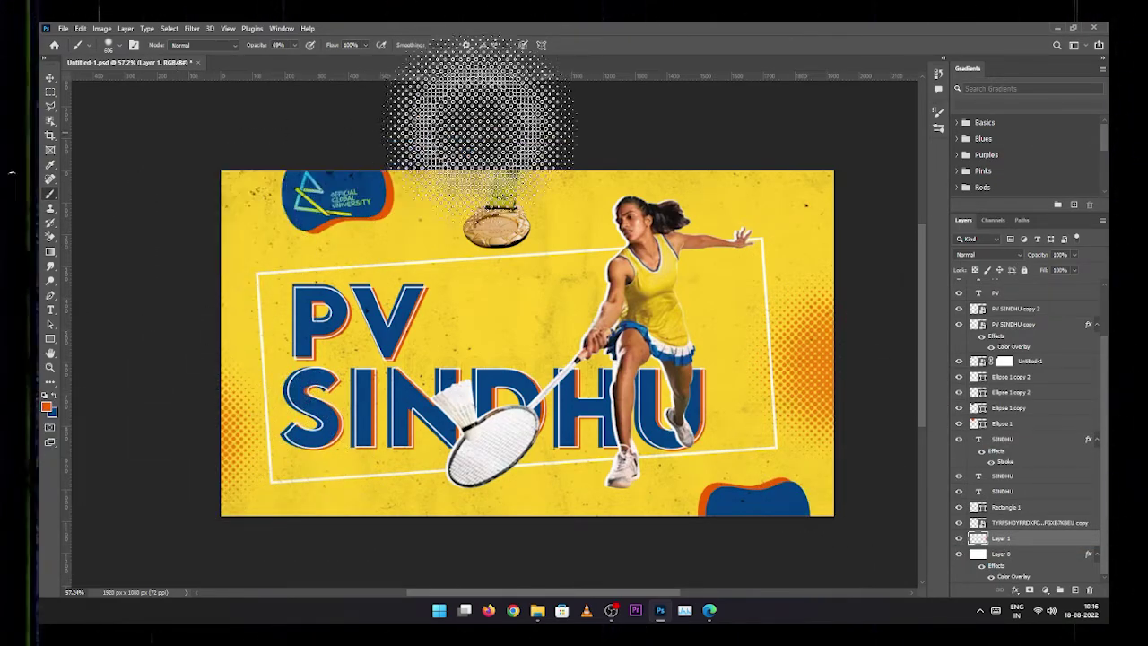
{"action": "scroll", "coordinate": [538, 117], "scroll_direction": "down", "scroll_amount": 3}
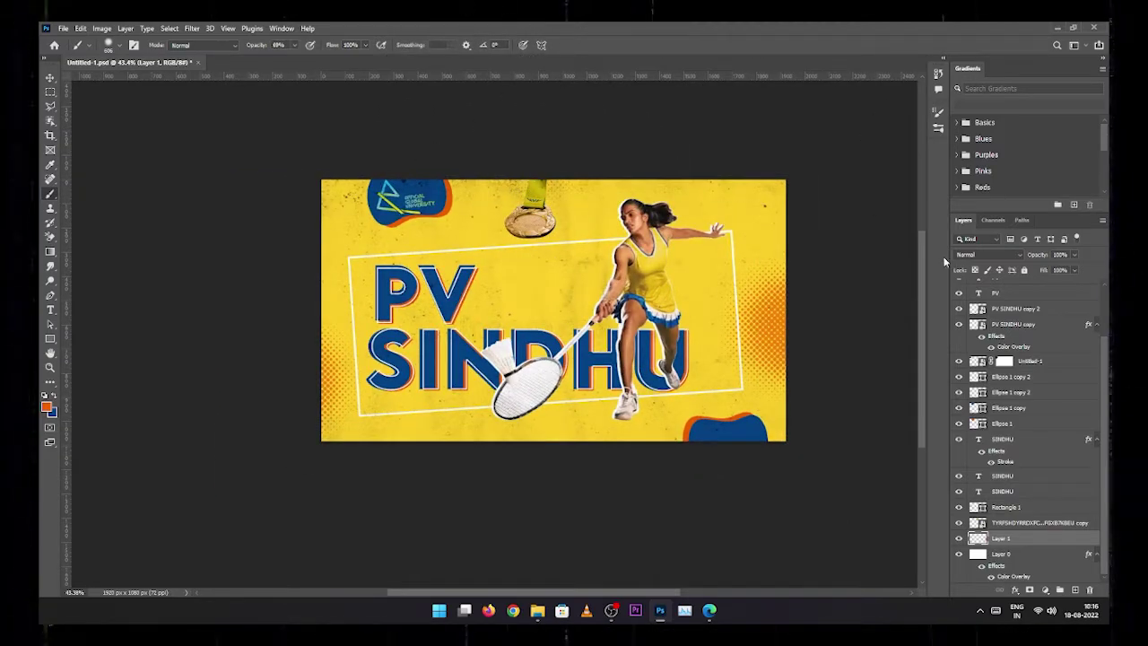
{"action": "scroll", "coordinate": [687, 258], "scroll_direction": "up", "scroll_amount": 3}
{"action": "scroll", "coordinate": [687, 259], "scroll_direction": "down", "scroll_amount": 1}
- Create another empty layer and put it at the top of the stack, above stock img
{"action": "key", "text": "v"}
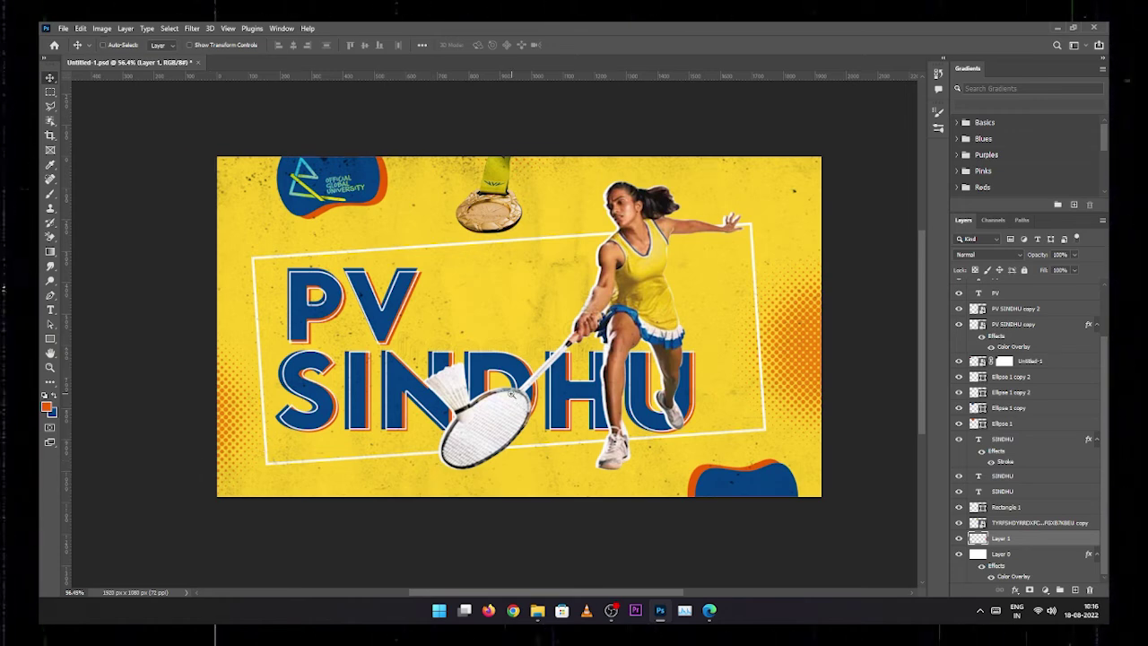
{"action": "scroll", "coordinate": [511, 392], "scroll_direction": "down", "scroll_amount": 1}
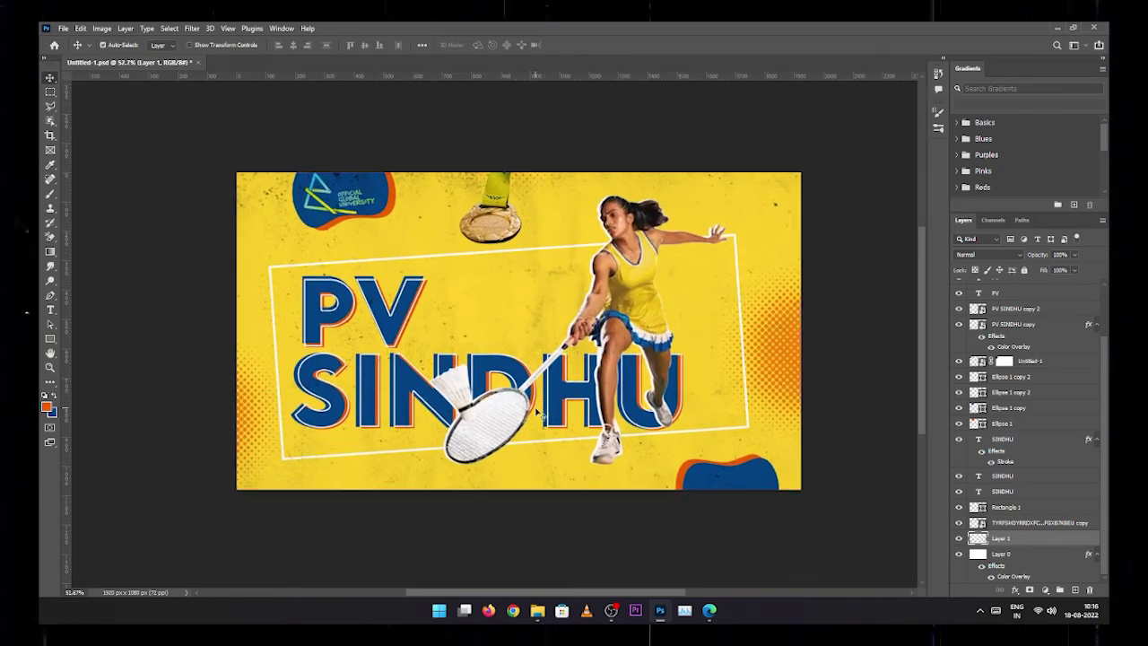
{"action": "left_click", "coordinate": [1076, 590]}
{"action": "left_click_drag", "start_coordinate": [1041, 538], "coordinate": [1058, 298]}
{"action": "left_click_drag", "start_coordinate": [1036, 354], "coordinate": [1041, 287]}
- Outline a small triangle with the Pen near the poster's upper-right corner and paint it with a soft round brush in the blob's blue
{"action": "key", "text": "p"}
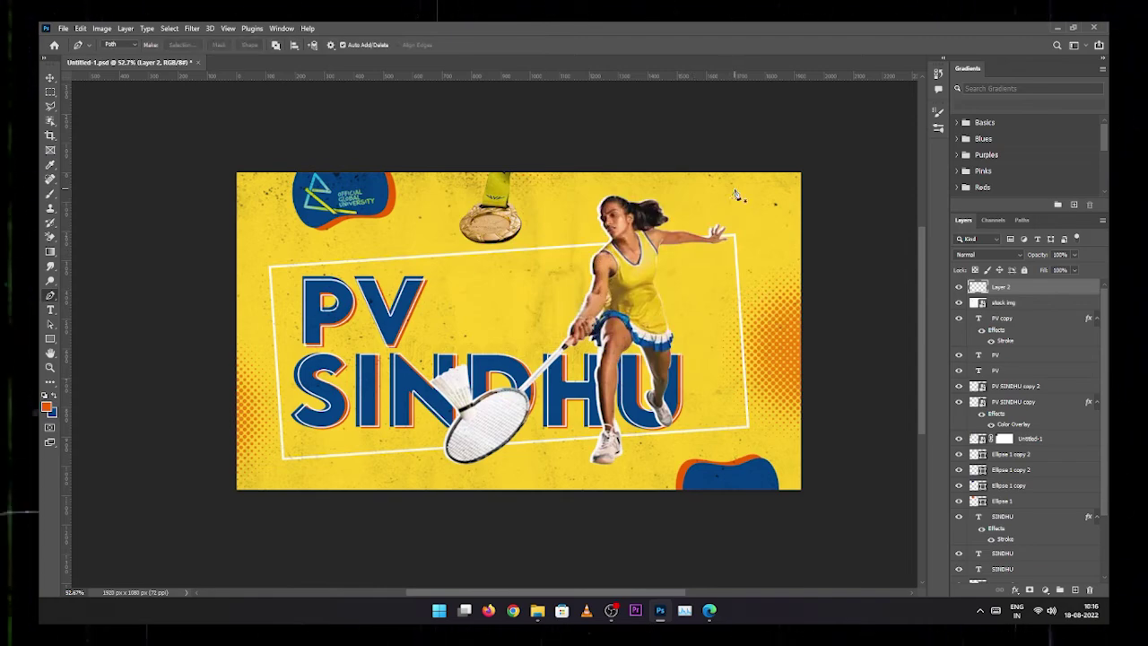
{"action": "key", "text": "b"}
{"action": "left_click", "coordinate": [111, 45]}
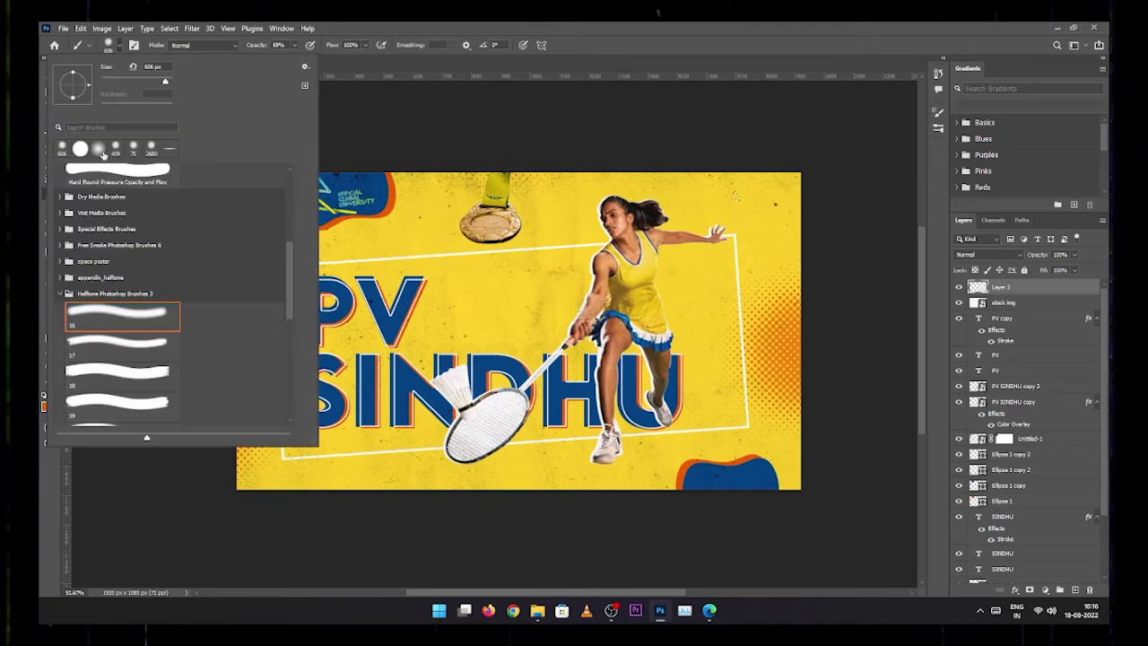
{"action": "left_click", "coordinate": [99, 148]}
{"action": "right_click", "coordinate": [725, 185], "text": "alt"}
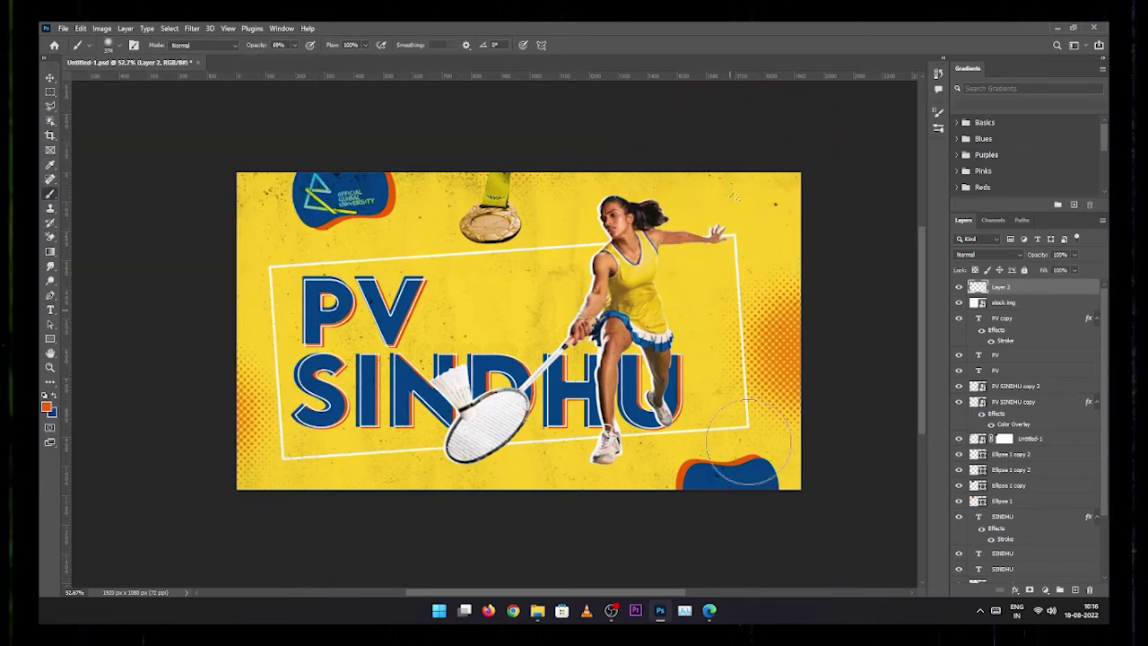
{"action": "left_click", "coordinate": [745, 473], "text": "alt"}
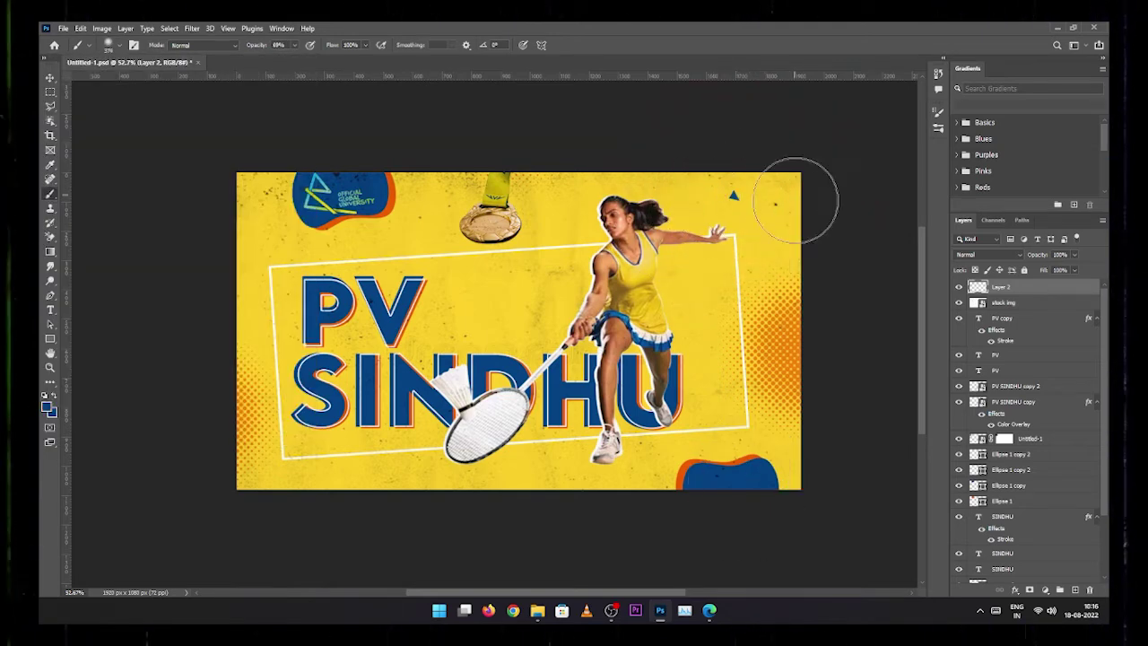
- Outline a larger triangle beside the first one near the upper-right corner and paint it blue
{"action": "key", "text": "p"}
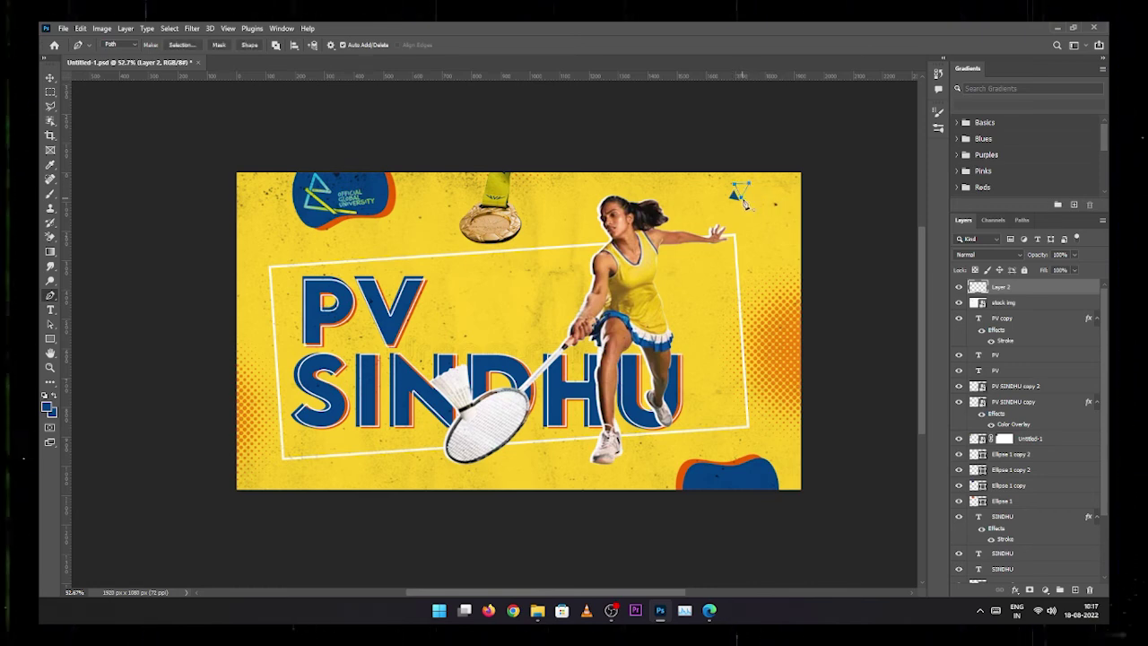
{"action": "key", "text": "b"}
{"action": "mouse_move", "coordinate": [756, 192]}
{"action": "left_mouse_down"}
{"action": "mouse_move", "coordinate": [742, 159]}
{"action": "mouse_move", "coordinate": [762, 267]}
{"action": "left_mouse_up"}
- Try a third small blue triangle on the other side of the larger one near the upper-right corner
{"action": "key", "text": "p"}
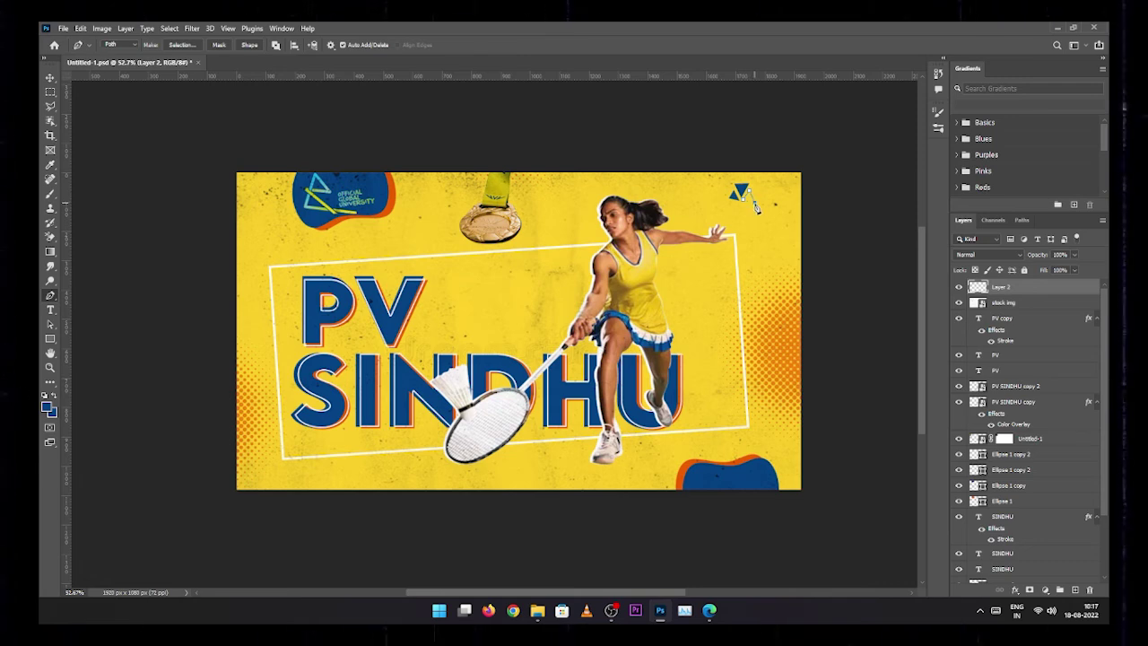
{"action": "key", "text": "b"}
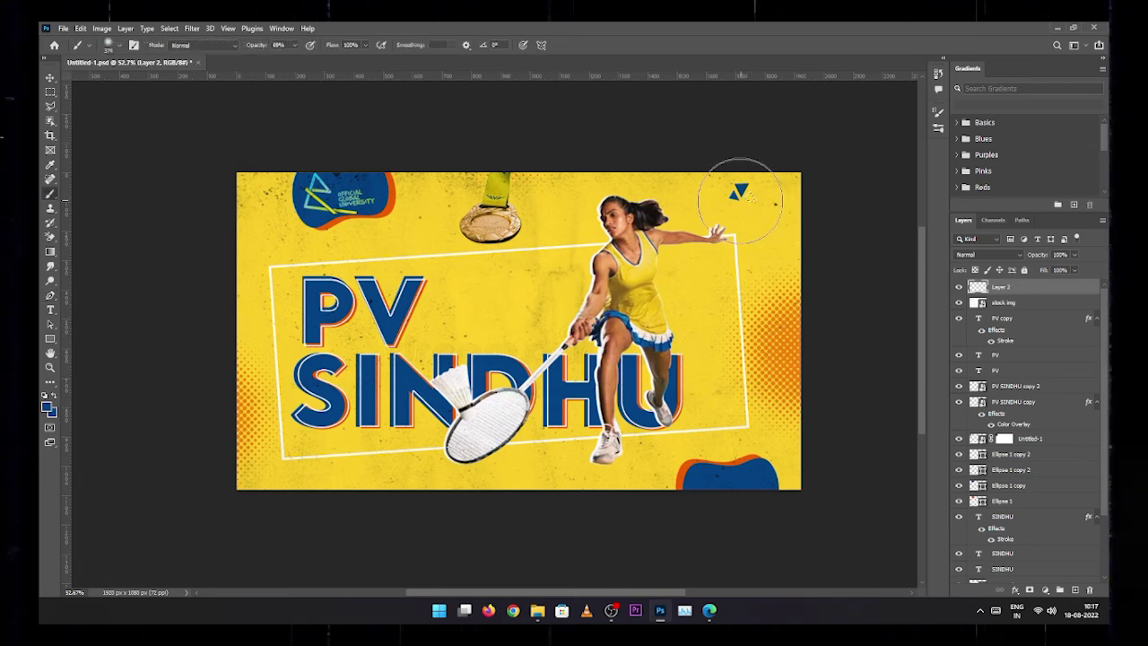
{"action": "key", "text": "v"}
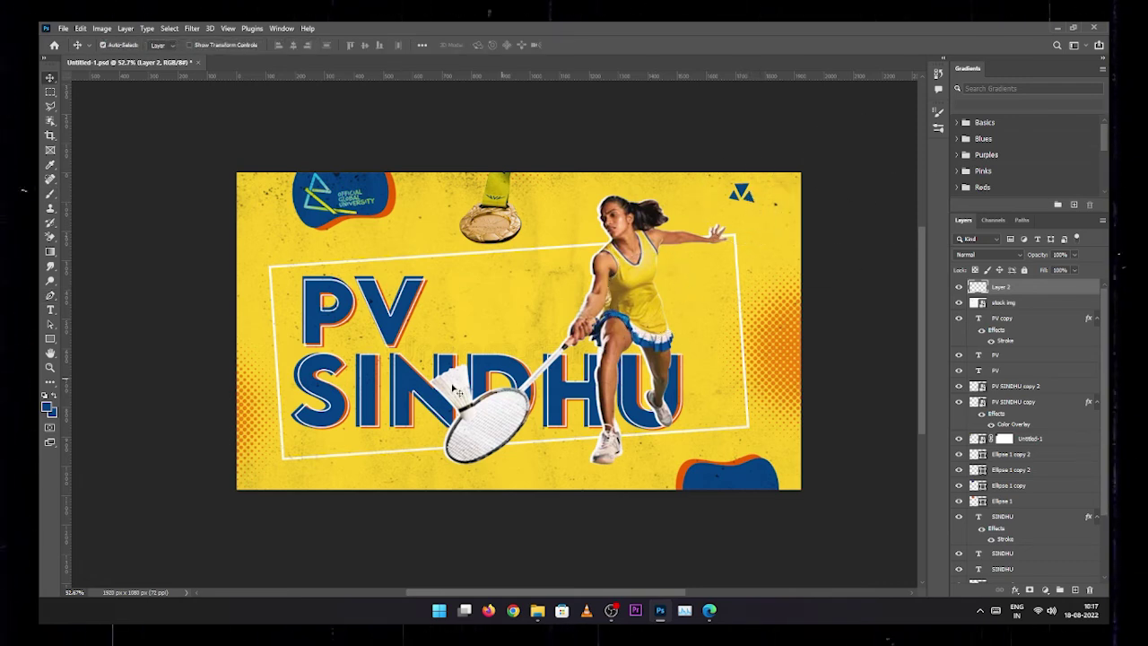
- Try a small blue triangle below the frame's lower-left part, and undo it together with the third upper-right triangle
{"action": "key", "text": "p"}
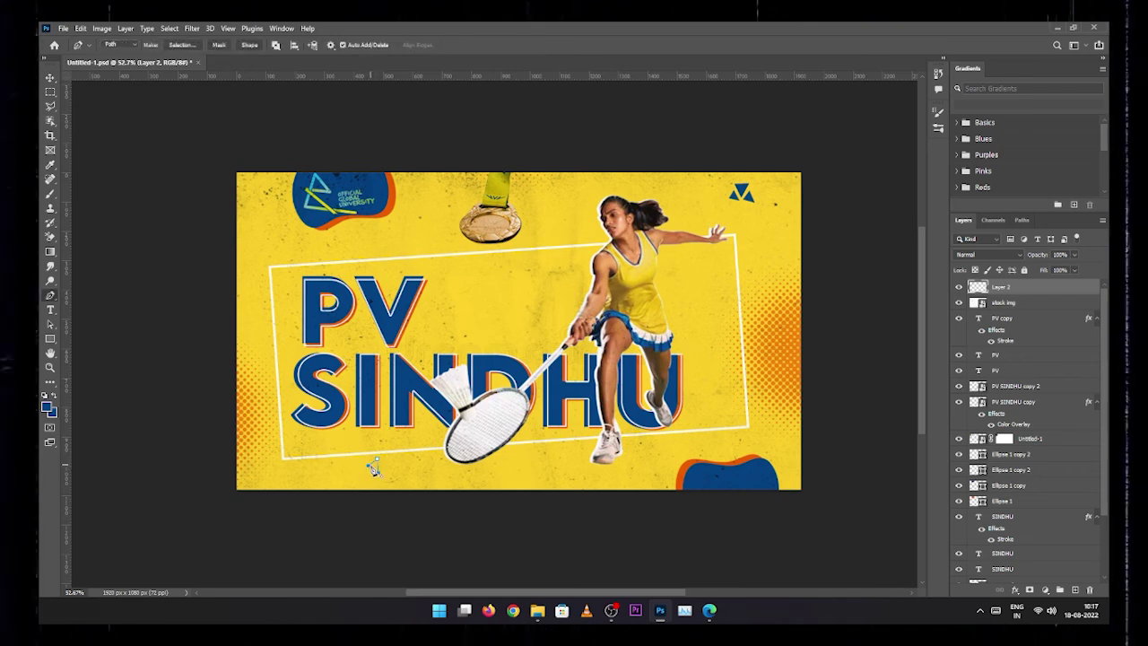
{"action": "key", "text": "b"}
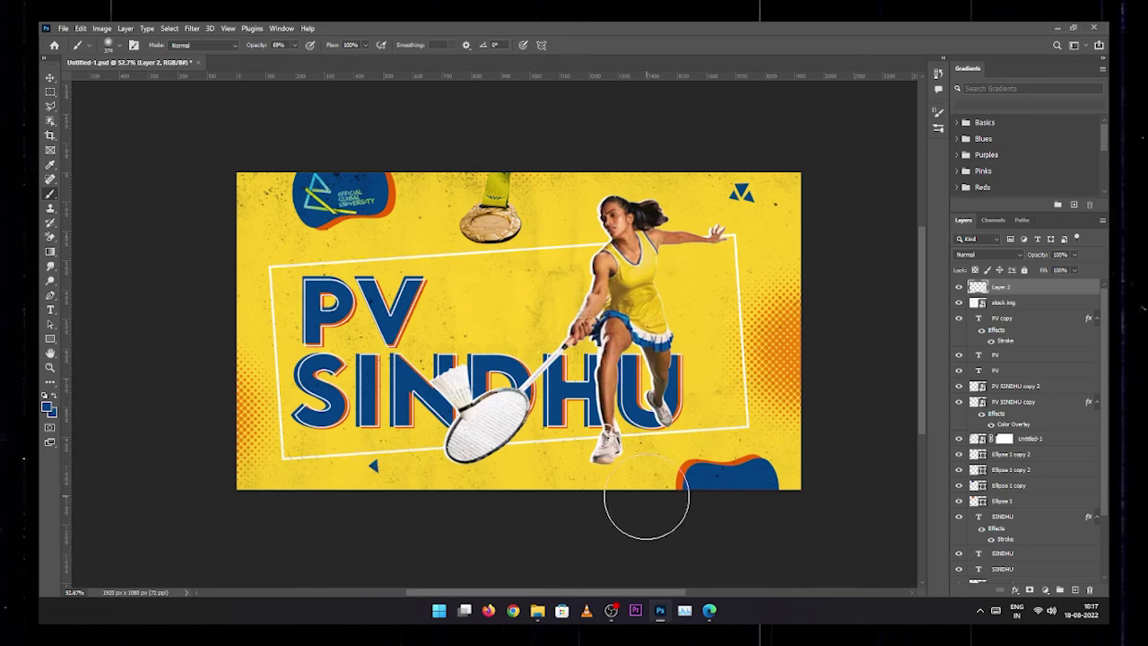
{"action": "key", "text": "ctrl+z"}
{"action": "key", "text": "ctrl+z"}
{"action": "key", "text": "ctrl+z"}
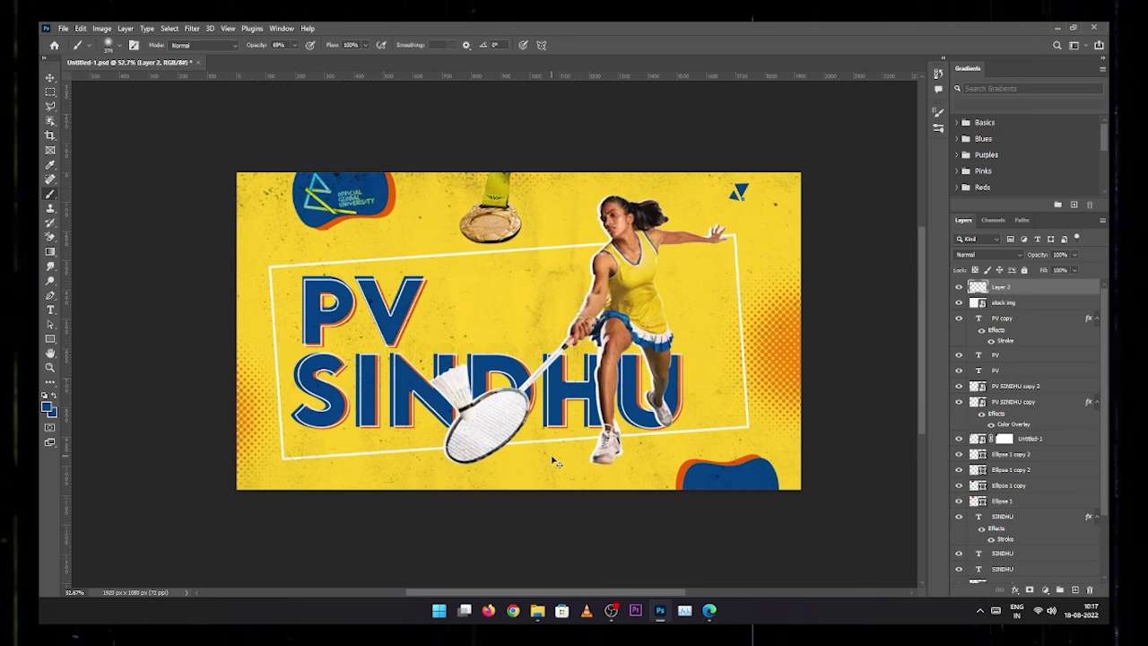
- Outline a small triangle below the frame's lower-left part, paint it blue, and clear the selection
{"action": "key", "text": "p"}
{"action": "left_click", "coordinate": [343, 476]}
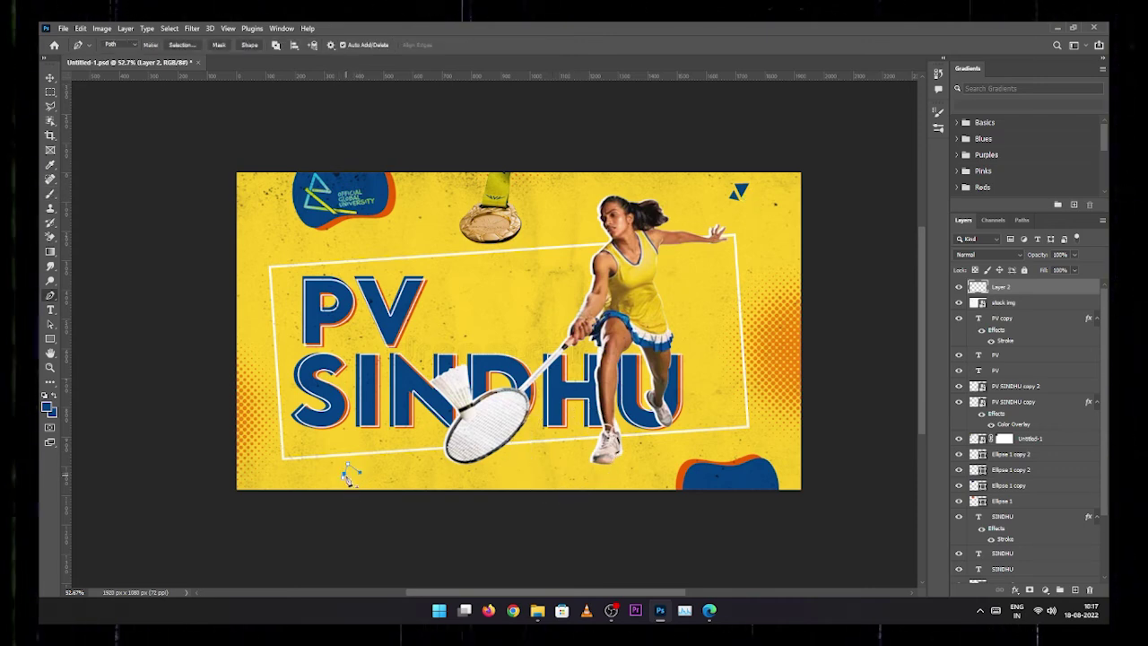
{"action": "key", "text": "ctrl+Return"}
{"action": "key", "text": "b"}
{"action": "left_click", "coordinate": [347, 478]}
{"action": "left_click", "coordinate": [349, 476]}
{"action": "key", "text": "ctrl+d"}
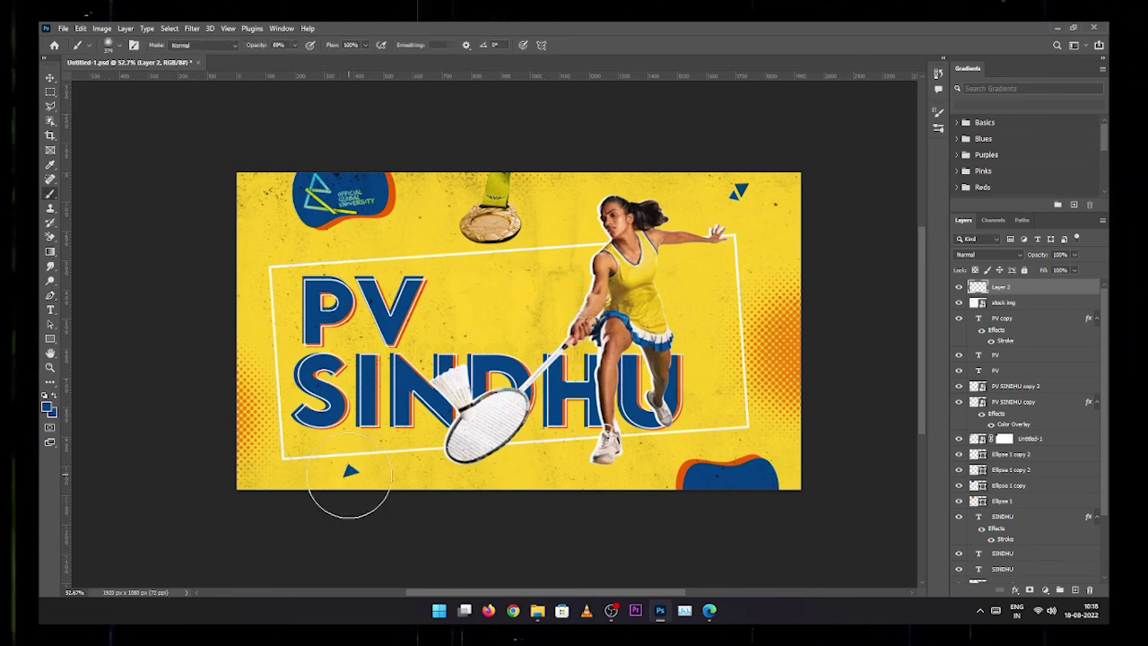
- Outline a small triangle on the white frame's left edge beside PV, paint it orange, and clear the selection
{"action": "key", "text": "p"}
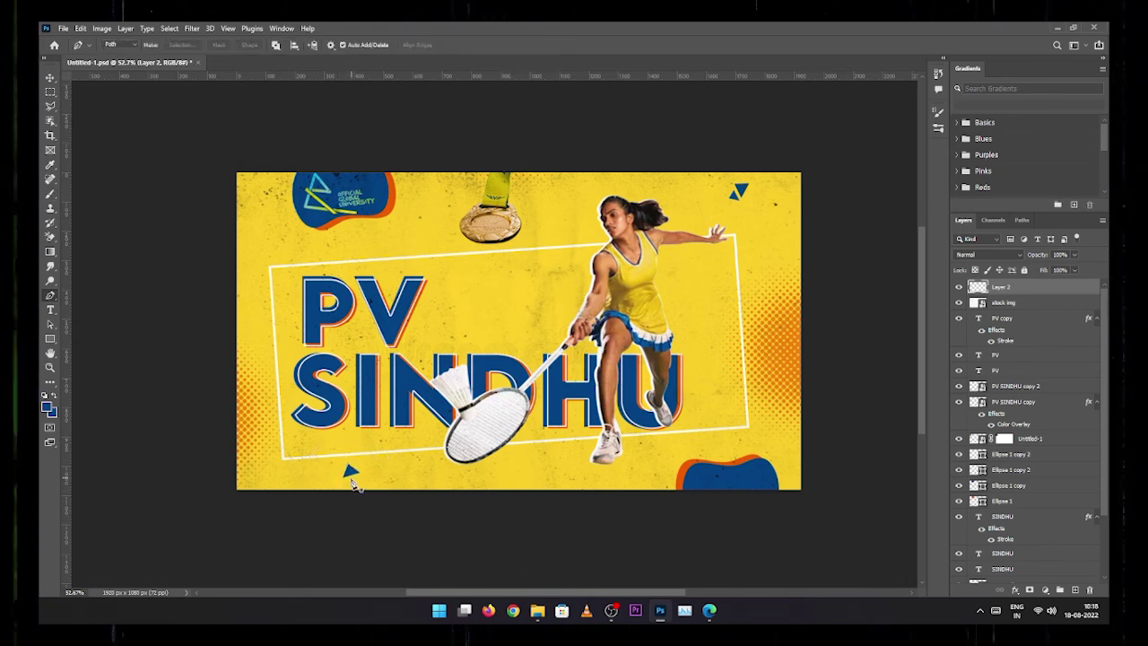
{"action": "left_click", "coordinate": [265, 292]}
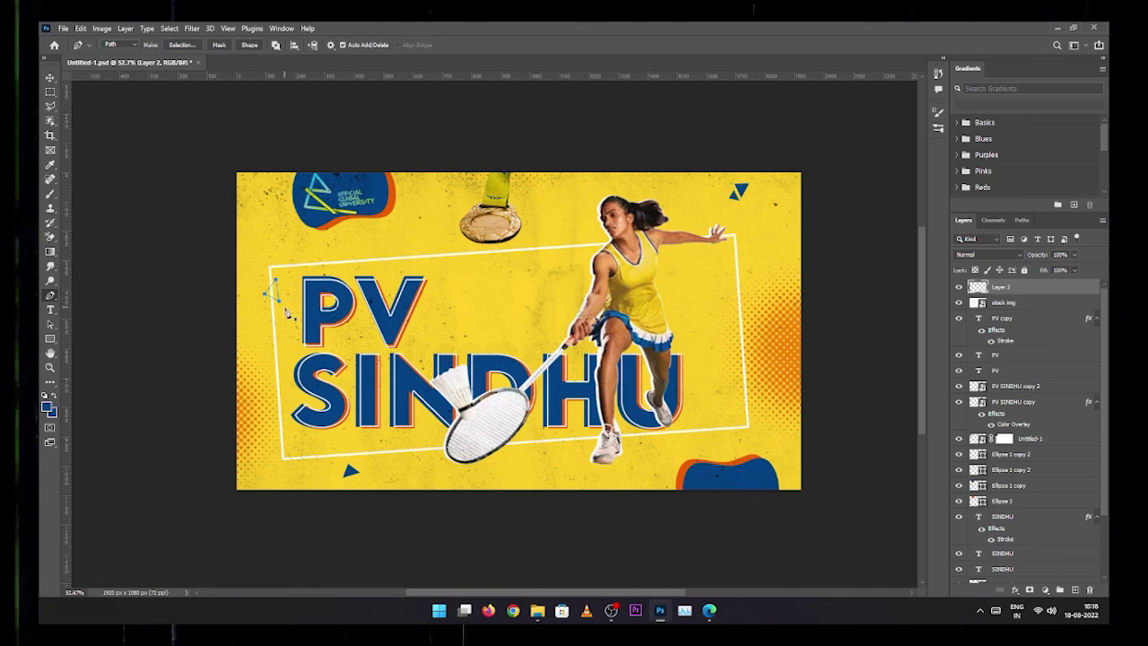
{"action": "key", "text": "ctrl+Return"}
{"action": "key", "text": "b"}
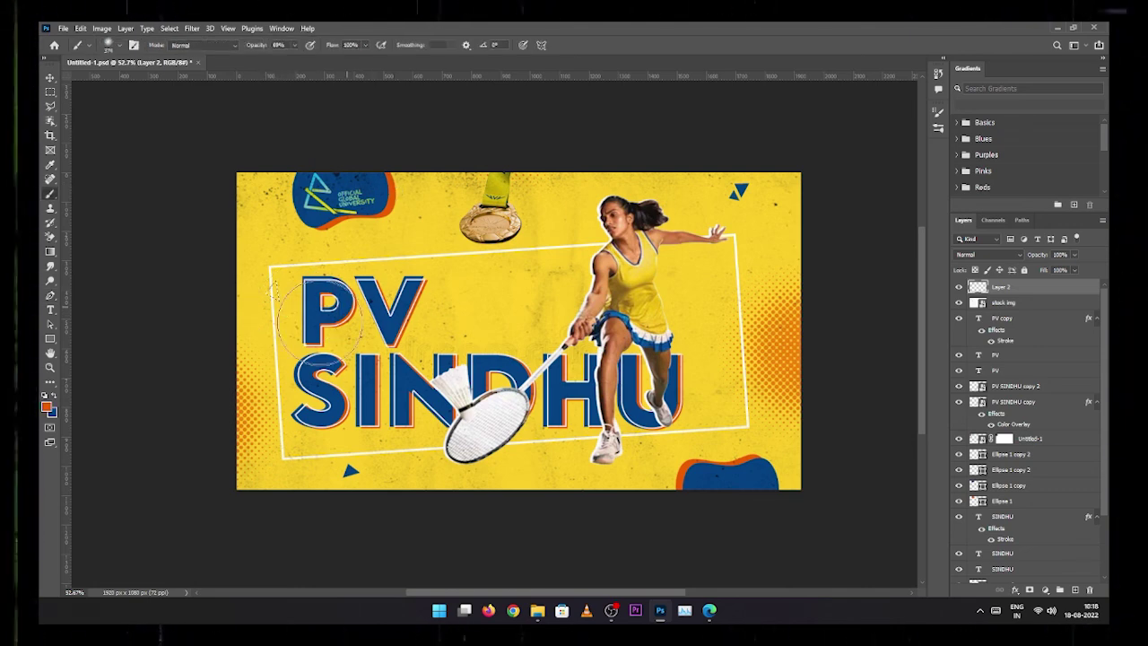
{"action": "left_click_drag", "start_coordinate": [320, 318], "coordinate": [278, 300]}
{"action": "key", "text": "ctrl+d"}
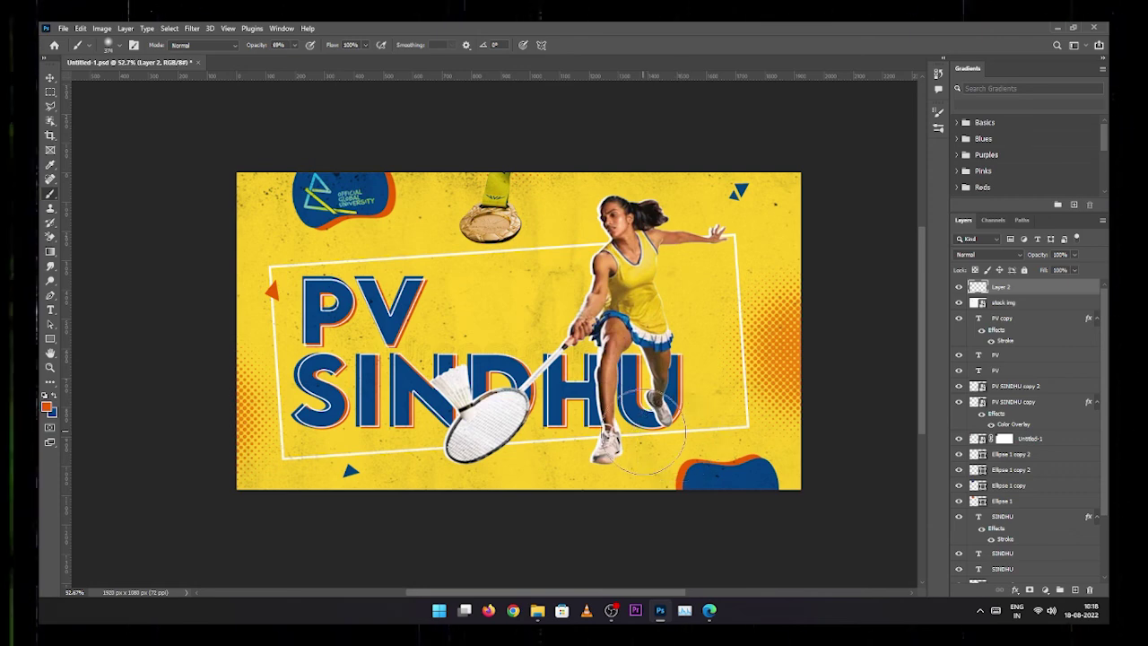
- Outline a small triangle beside the player's shoulder inside the frame, paint it orange, and clear the selection
{"action": "key", "text": "p"}
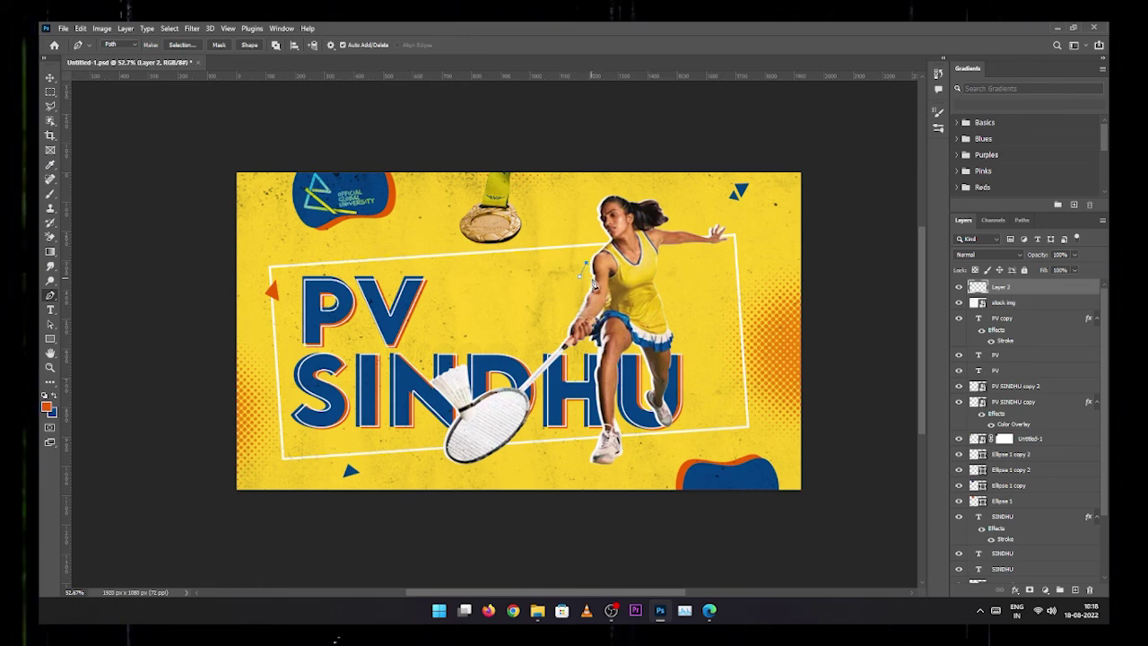
{"action": "key", "text": "b"}
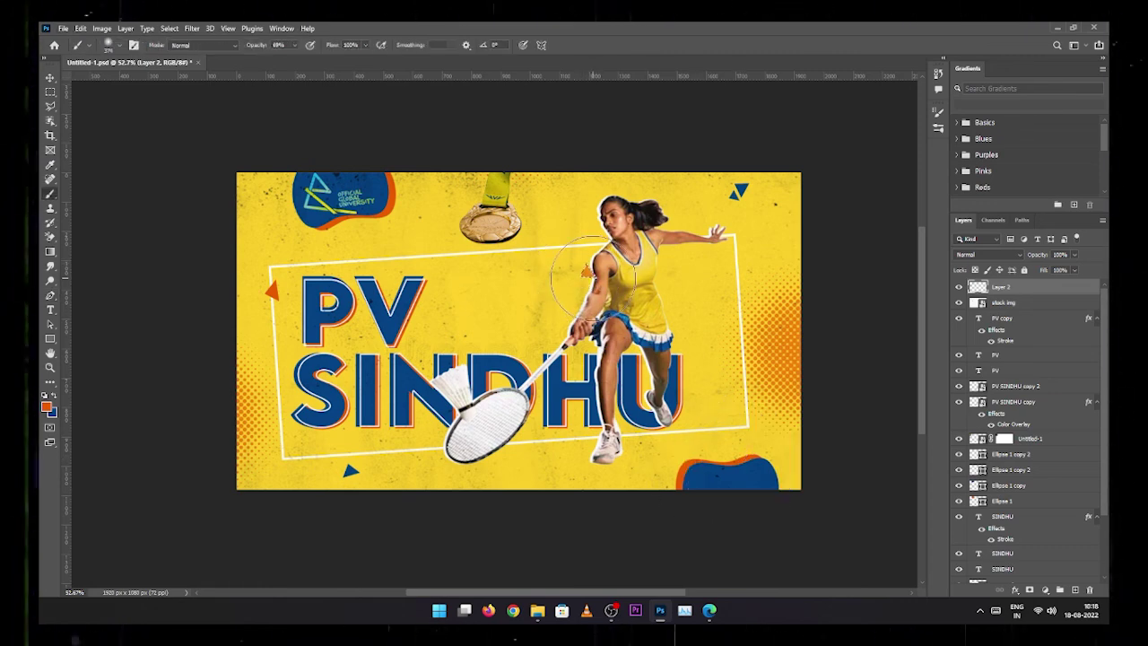
{"action": "key", "text": "v"}
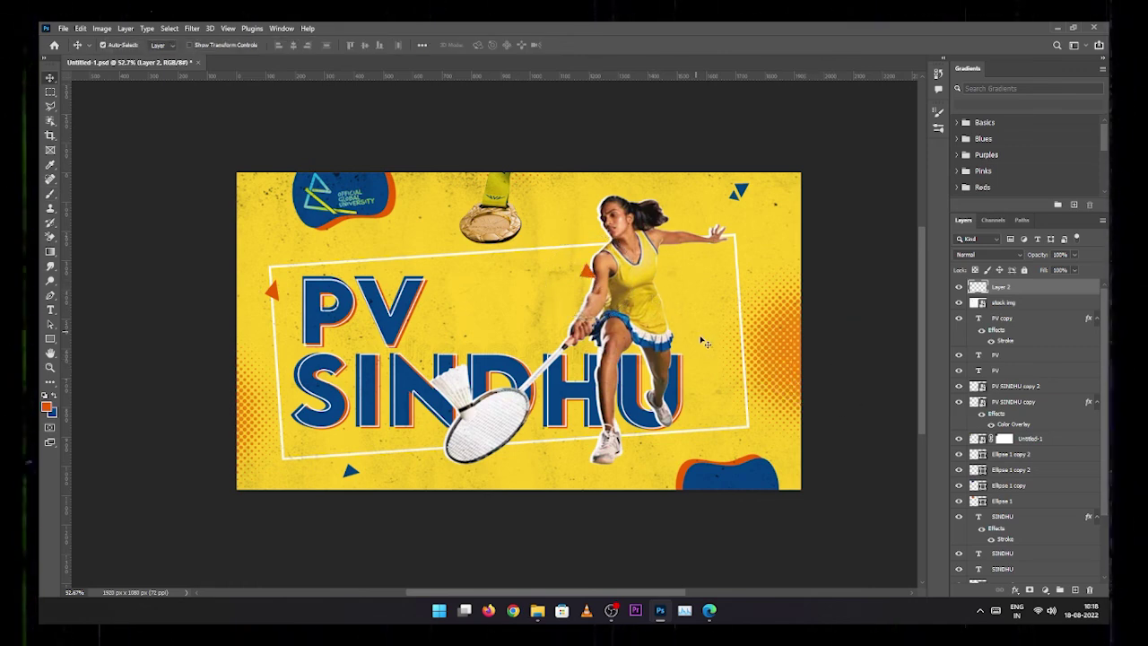